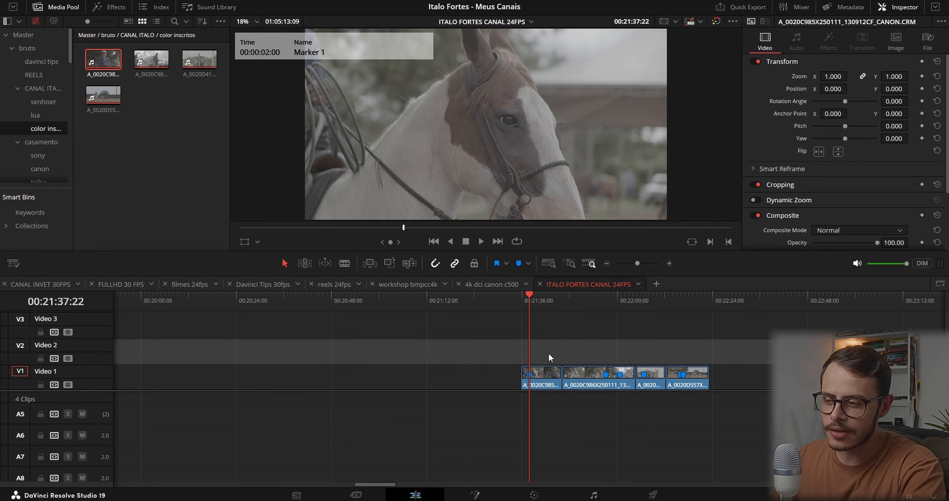
Review the marked frames of the four rodeo clips on Video 1 of the ITALO FORTES CANAL 24FPS timeline.
left_click(548, 377)
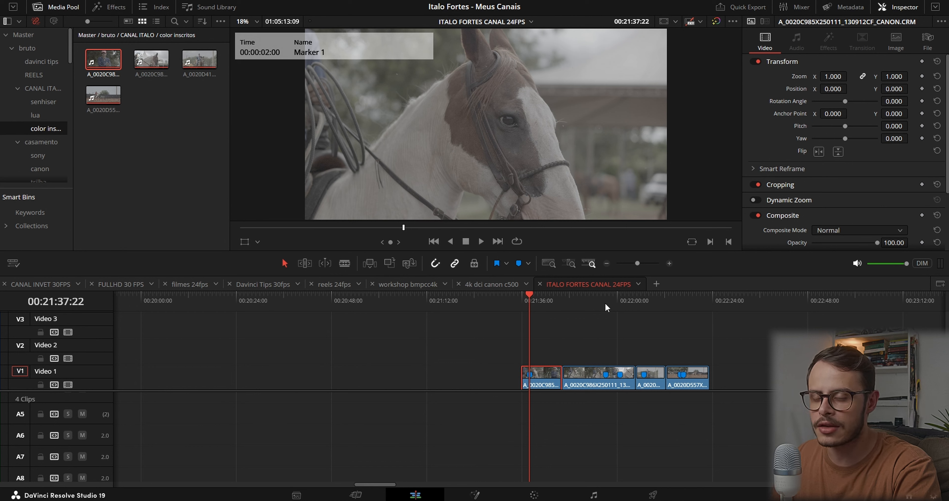
left_click_drag(541, 304, 547, 305)
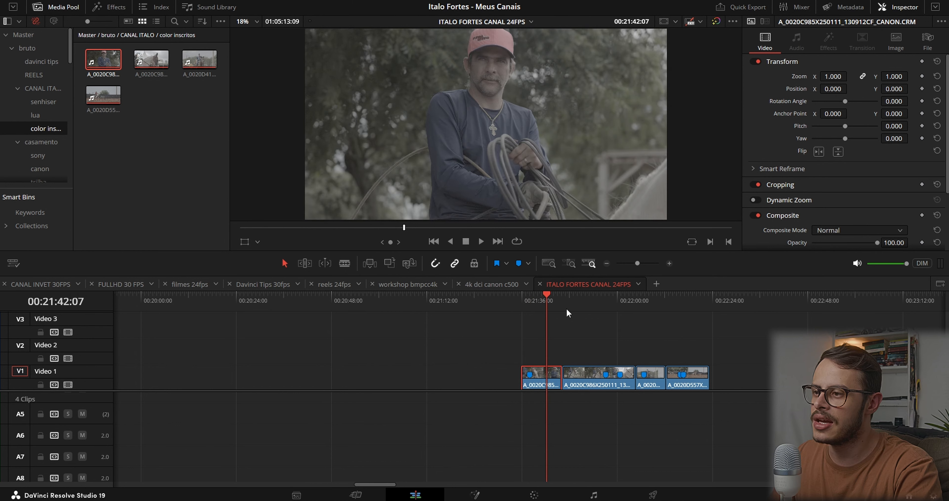
left_click(533, 300)
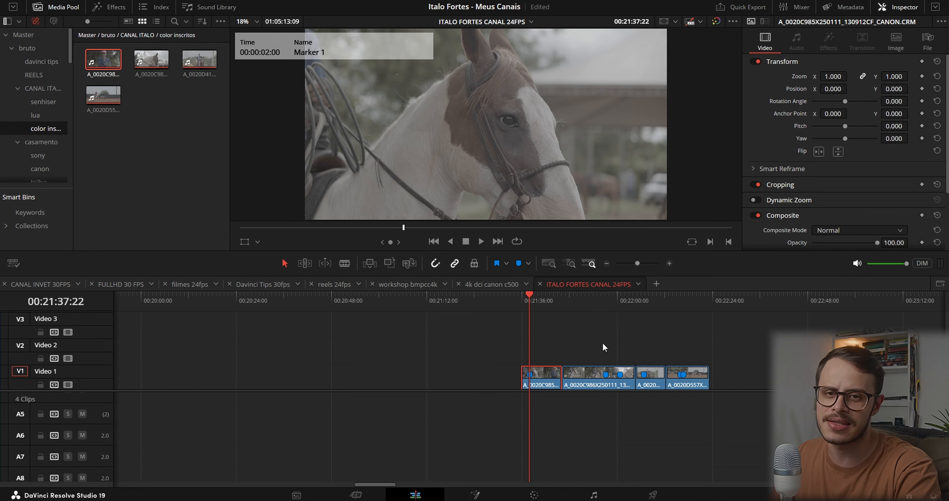
left_click(618, 309)
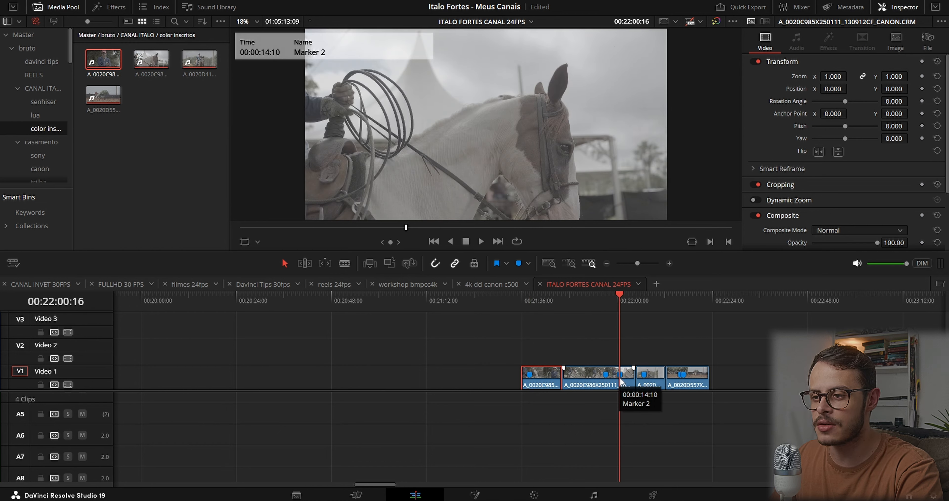
left_click(606, 304)
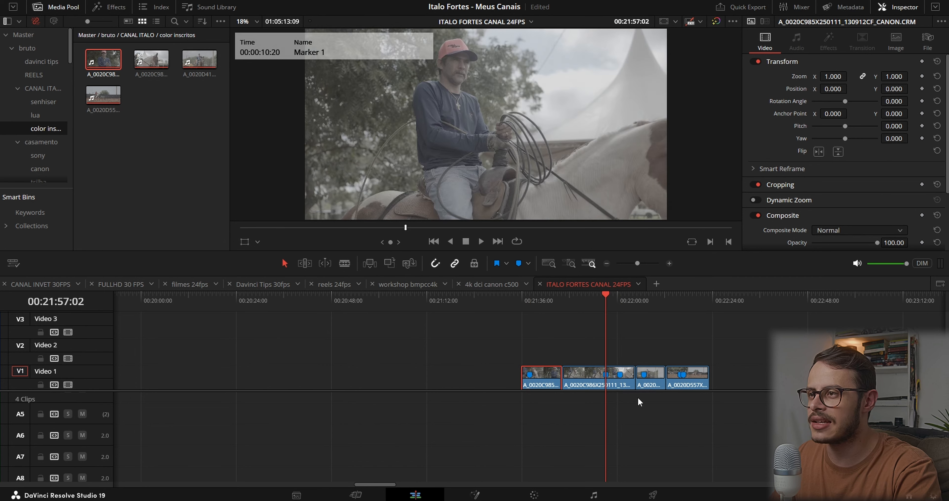
left_click(644, 303)
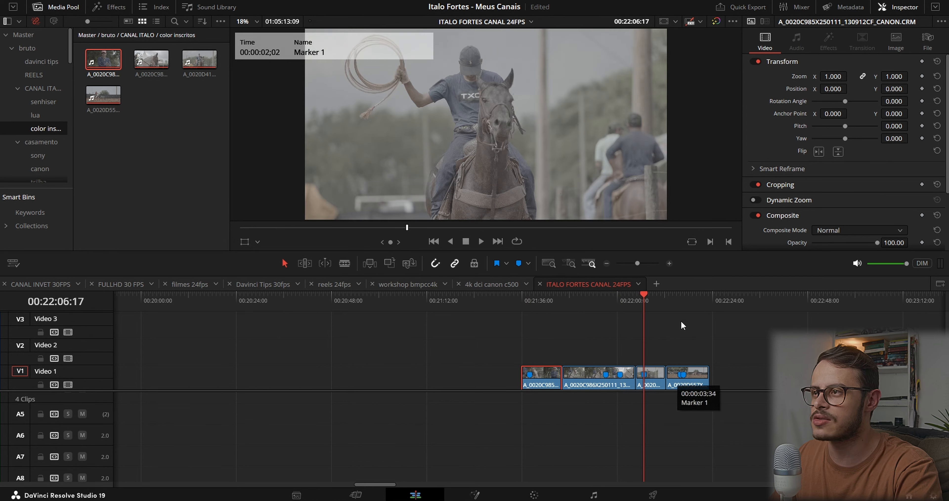
left_click(679, 300)
left_click(686, 308)
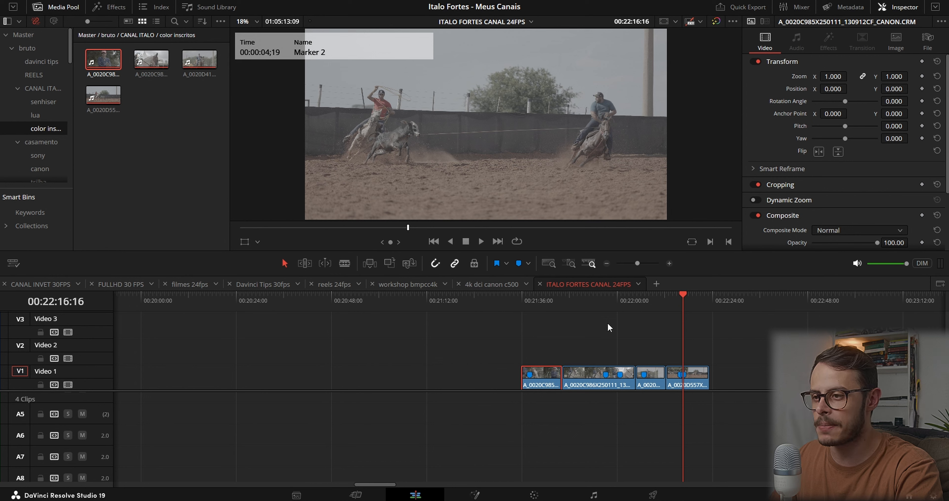
left_click_drag(576, 305, 582, 305)
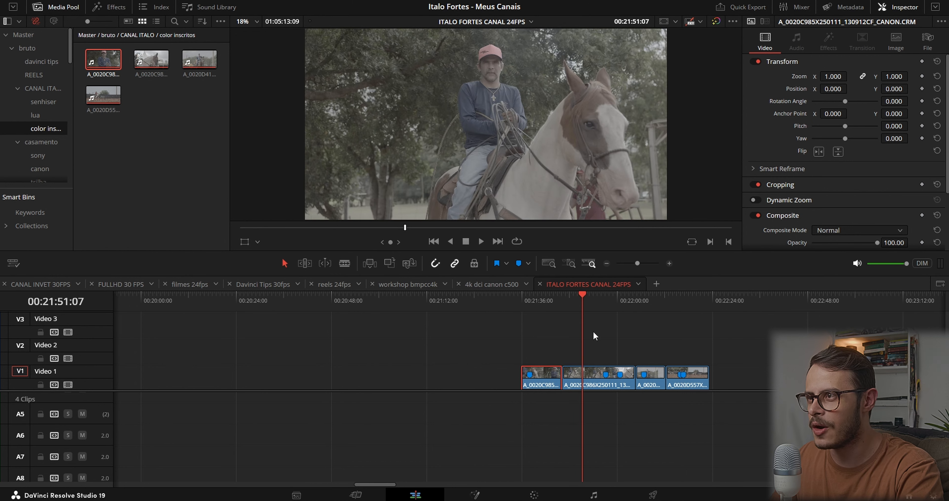
Switch to the Color page and step through the clip markers, ending on Marker 2 of the second clip at 00:22:00:16.
left_click(534, 495)
mouse_move(224, 298)
left_mouse_down()
mouse_move(142, 295)
mouse_move(206, 293)
left_mouse_up()
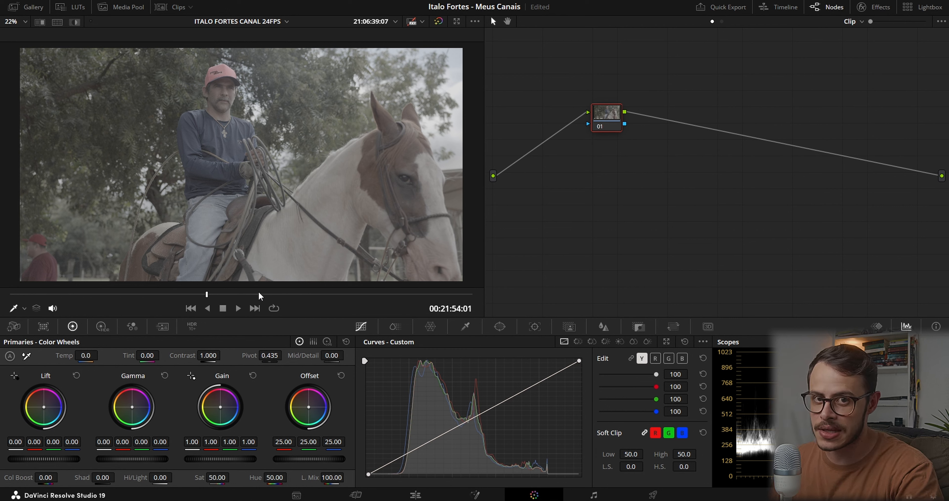
key("shift+Down")
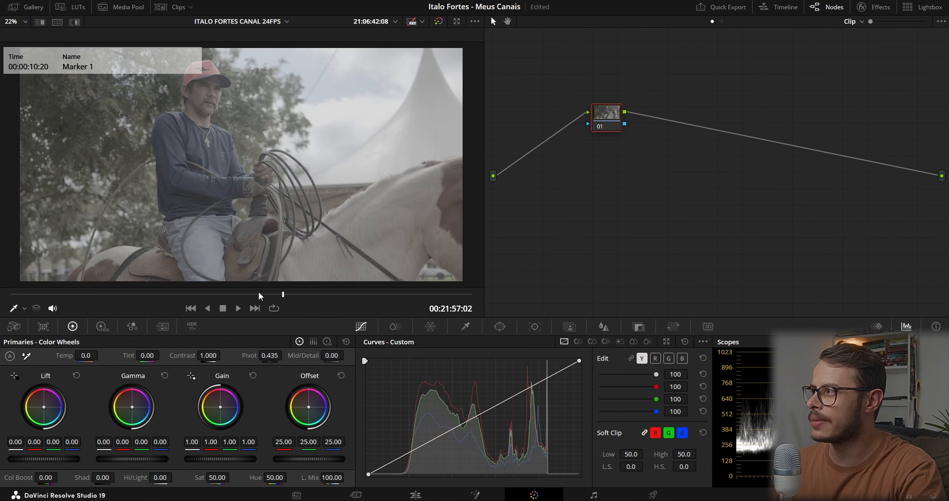
key("shift+Down")
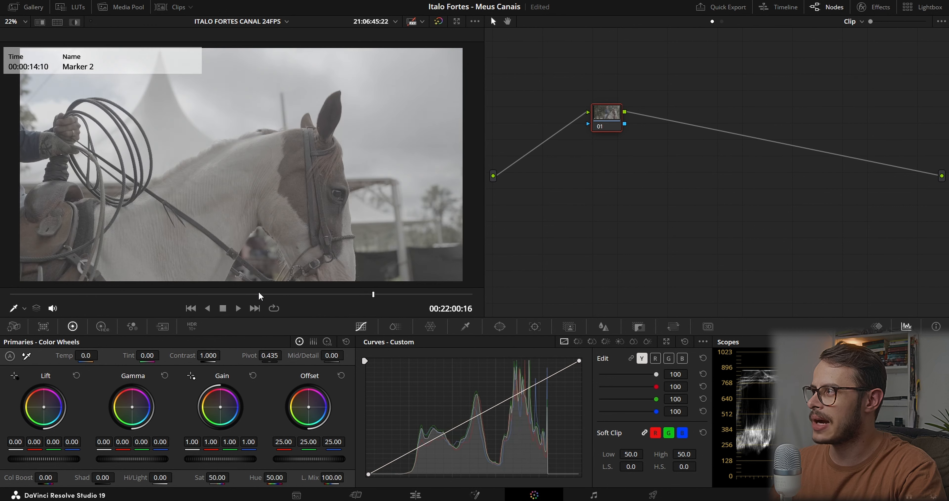
key("shift+Down")
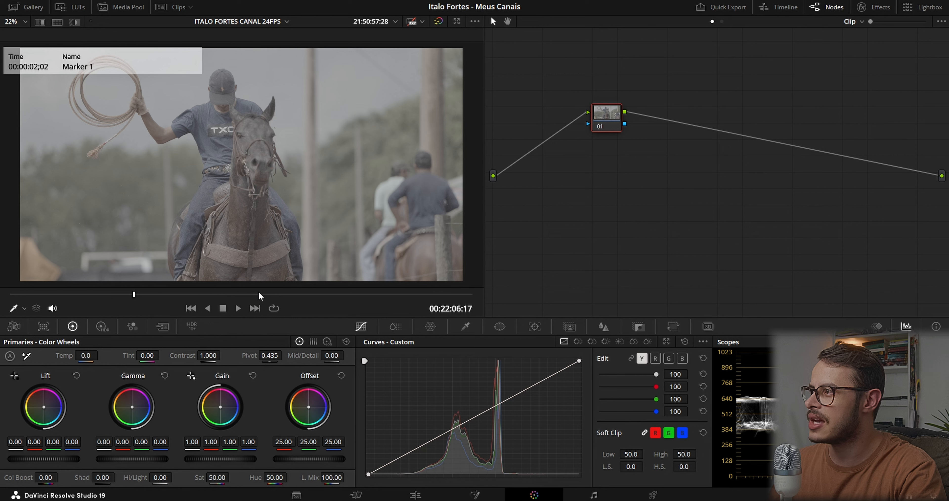
key("shift+Down")
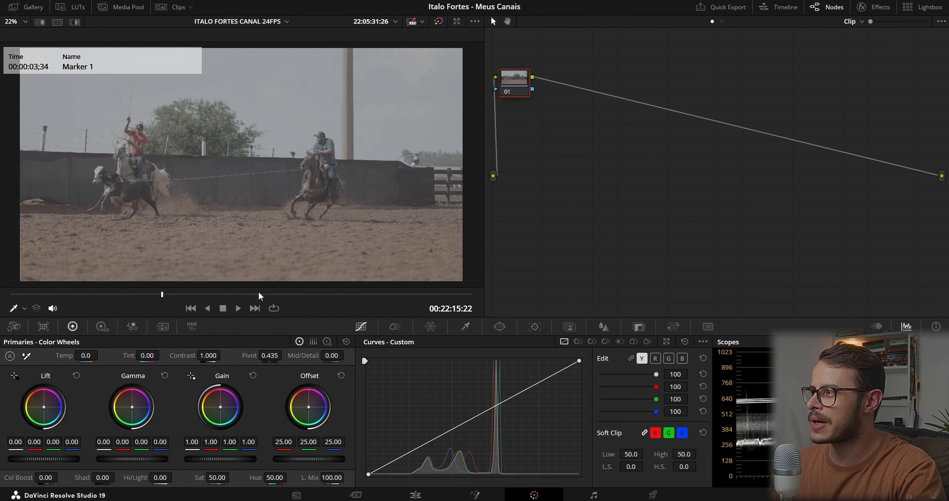
key("shift+Down")
key("shift+Up")
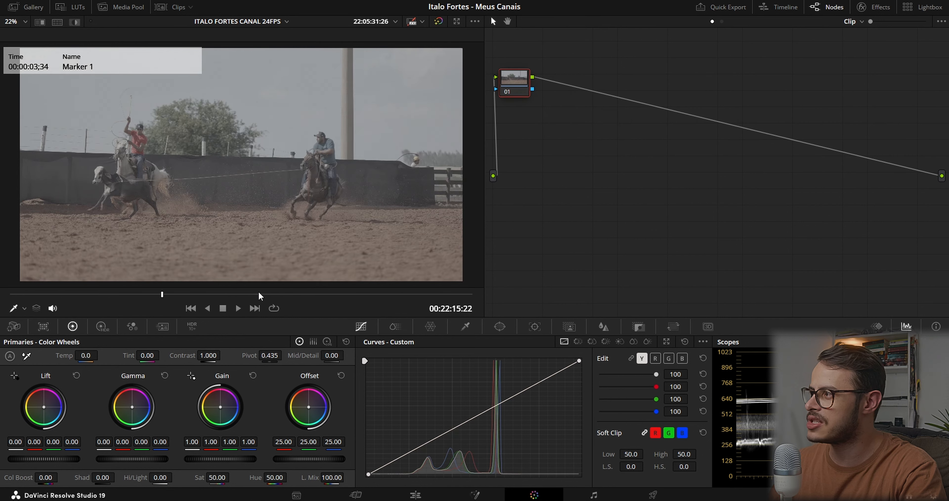
key("shift+Up")
key("shift+Up")
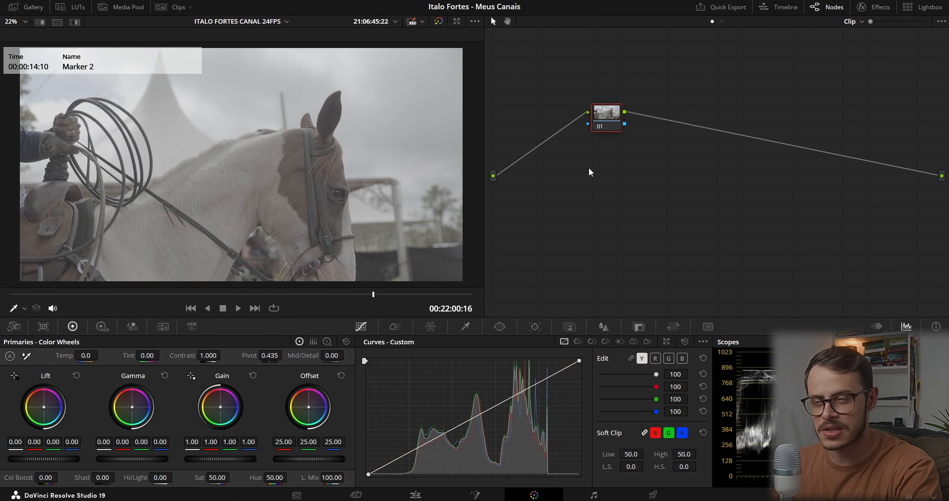
Move node 01 closer to the graph's source input and open the Ultilitários album in the still gallery.
left_click_drag(610, 121, 551, 98)
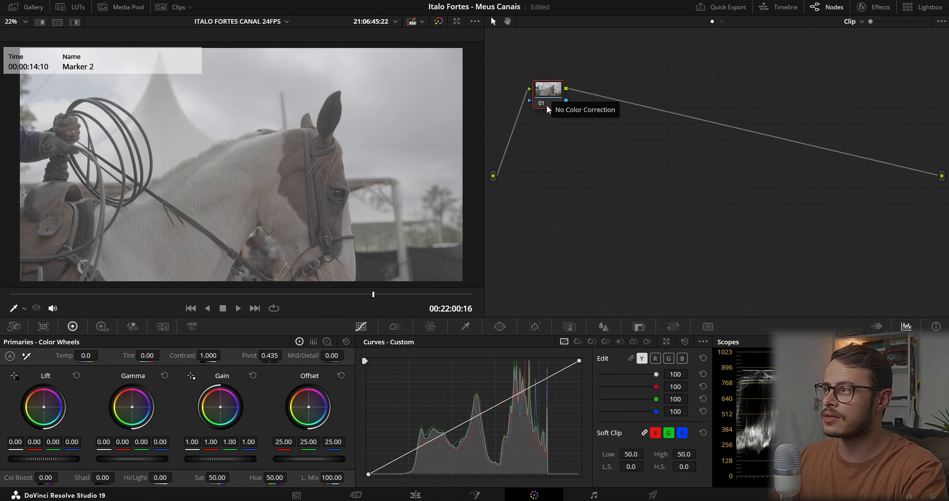
left_click(25, 7)
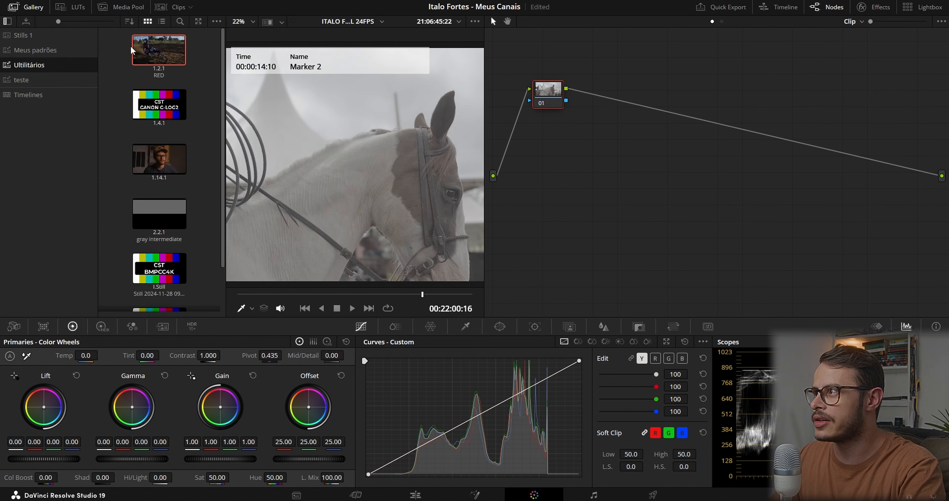
left_click(46, 36)
left_click(44, 50)
left_click(40, 64)
left_click(49, 50)
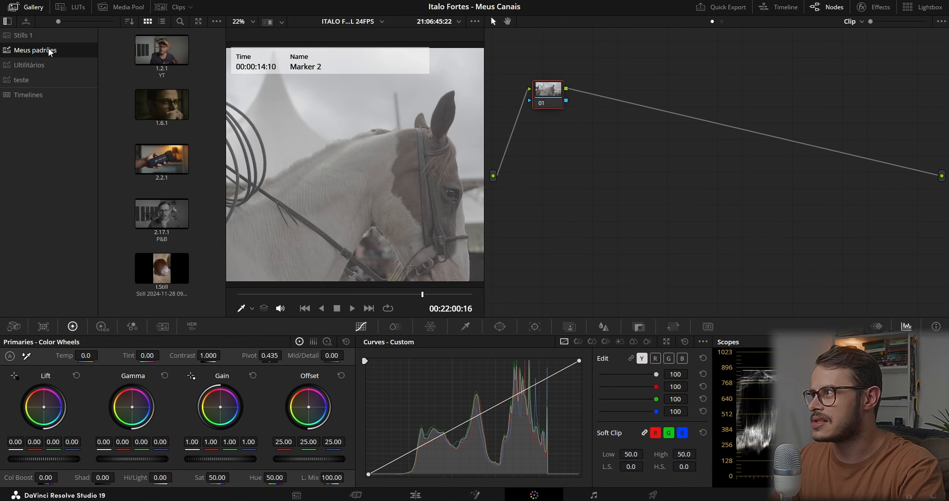
left_click(40, 65)
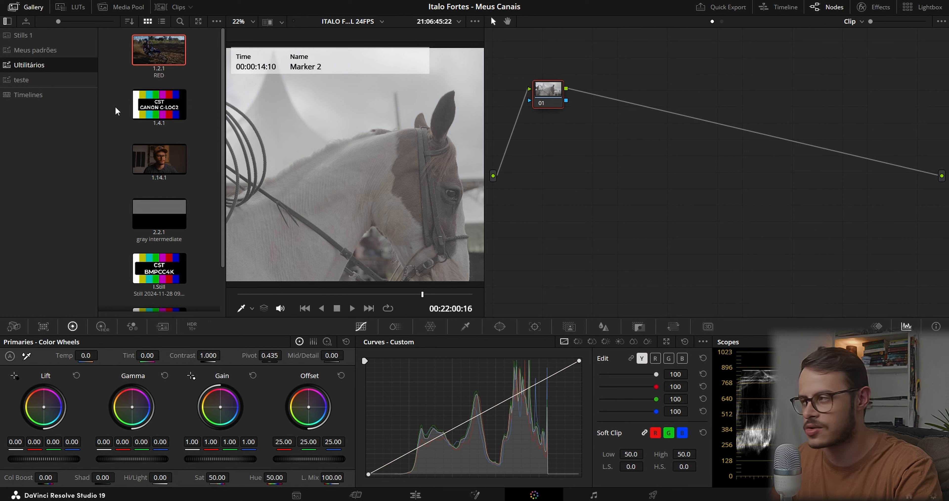
Apply the grade from the CST CANON C-LOG2 still (1.4.1) to the current clip and close the gallery.
left_click(159, 107)
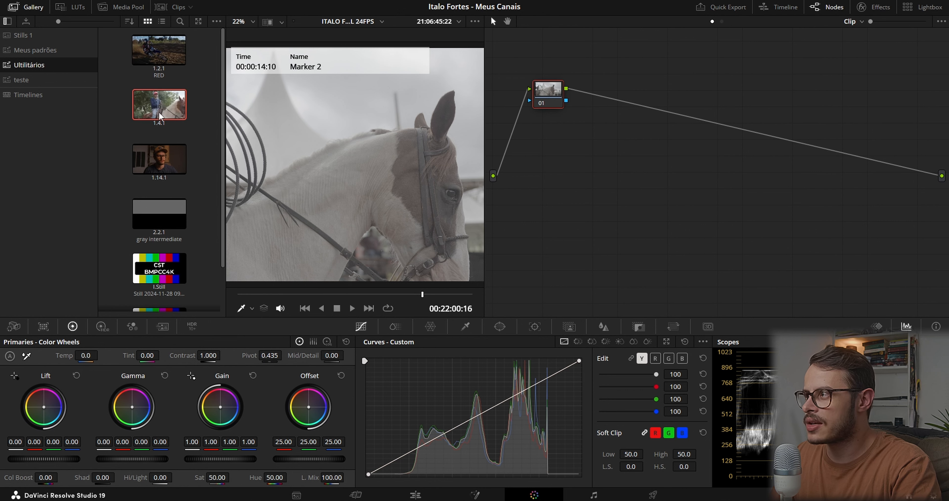
scroll(115, 163, "down", 2)
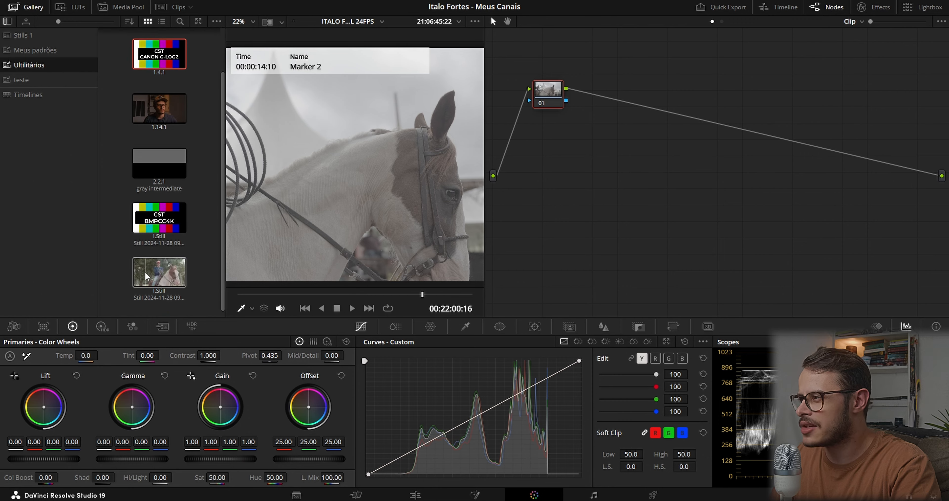
scroll(122, 243, "up", 2)
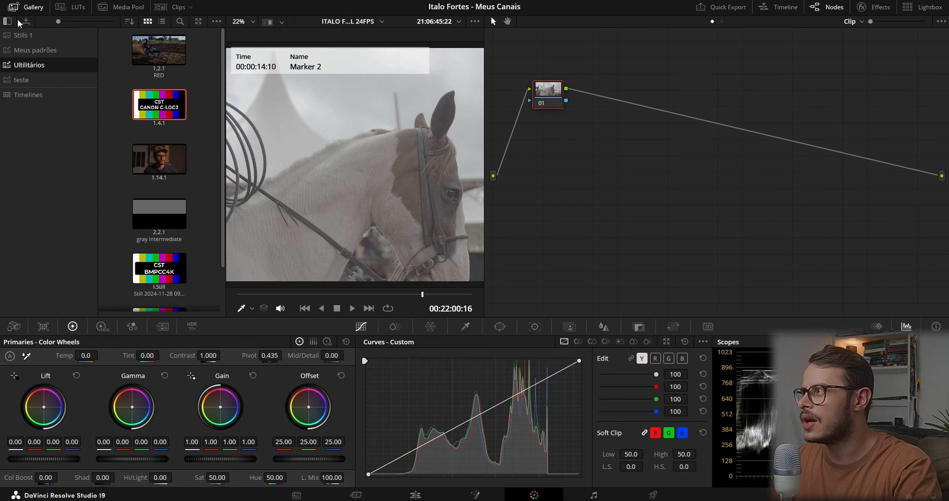
middle_click(149, 112)
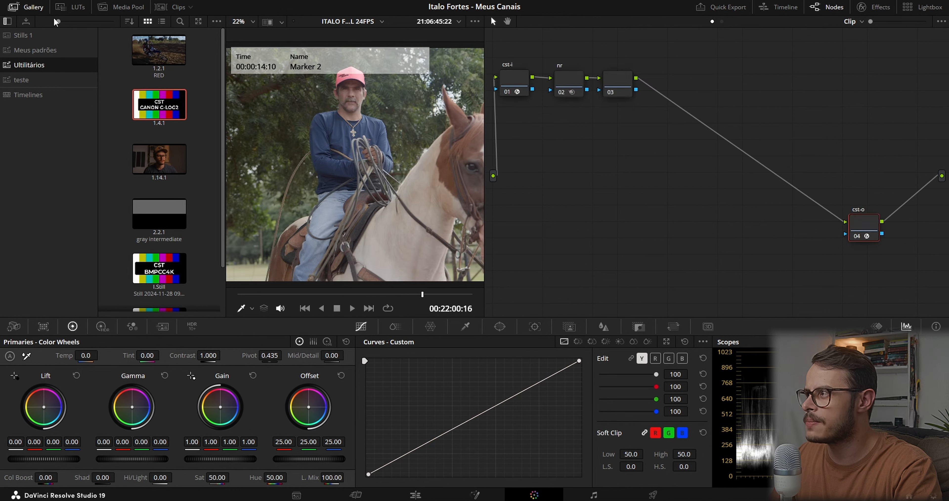
left_click(31, 7)
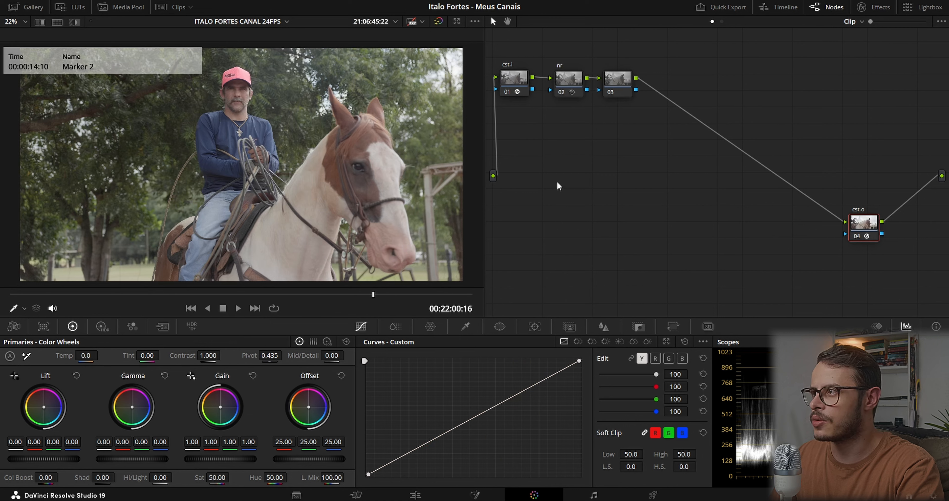
Examine the applied node structure by selecting the cst-i, nr, 03 and cst-o nodes.
left_click(563, 80)
left_click(519, 80)
left_click(572, 77)
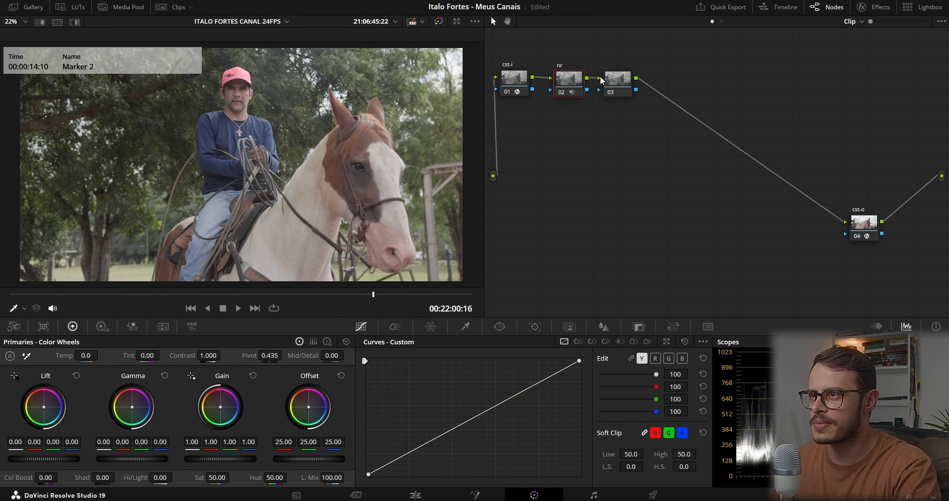
left_click(525, 81)
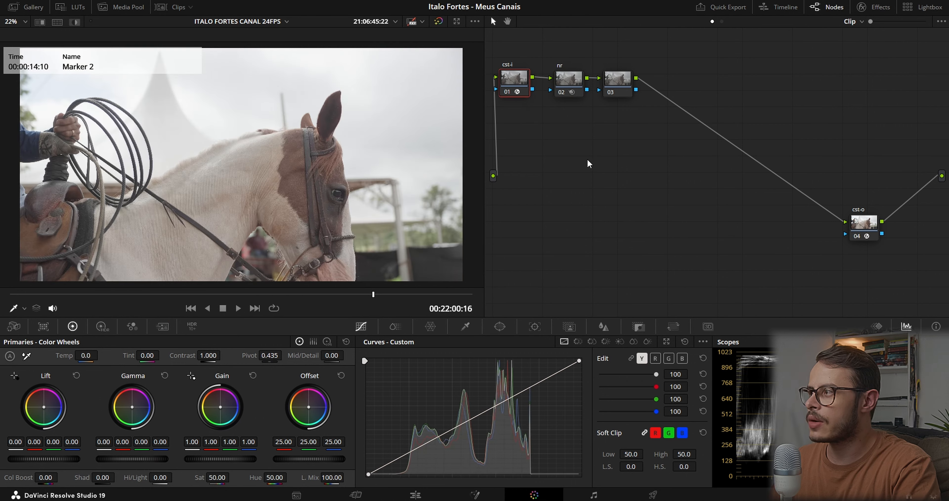
left_click(863, 225)
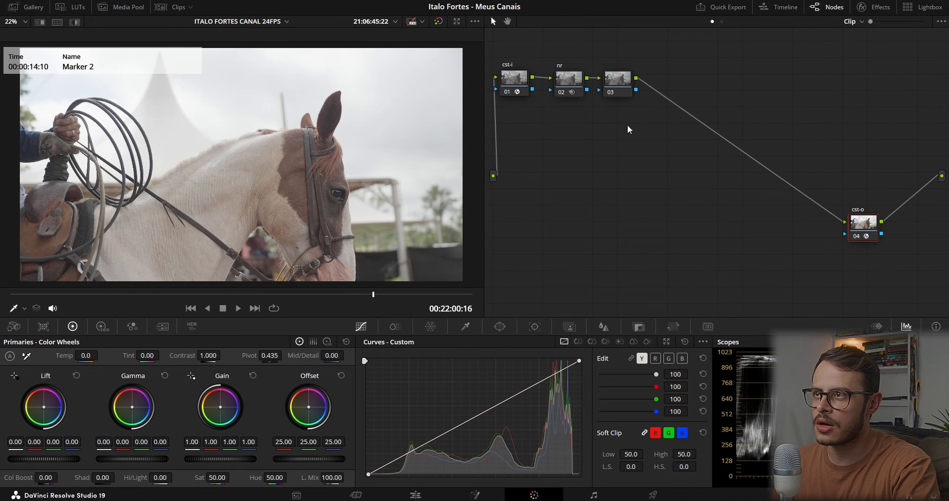
left_click(565, 83)
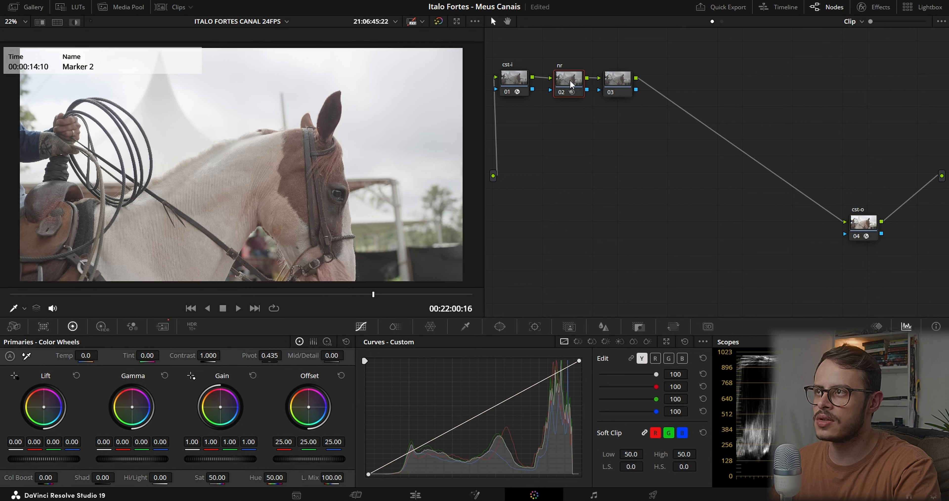
left_click(623, 80)
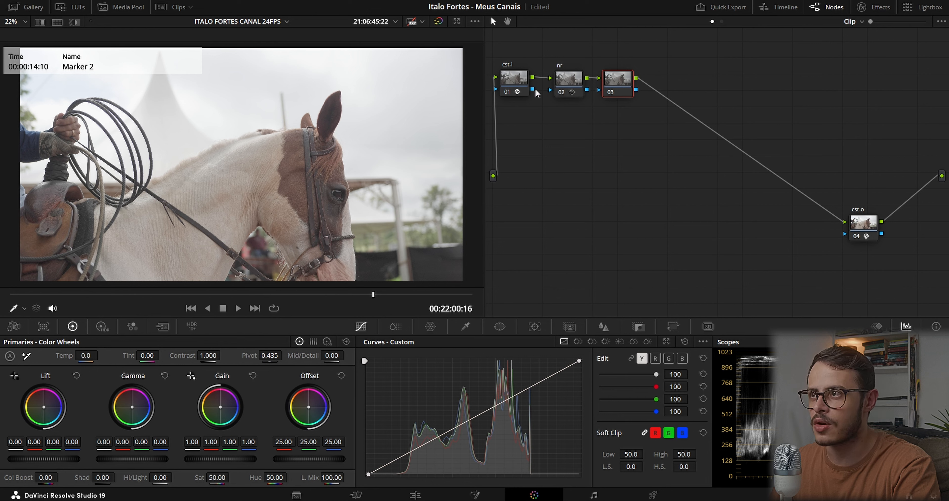
Inspect the Color Space Transform settings of the cst-i node.
left_click(514, 80)
left_click(863, 7)
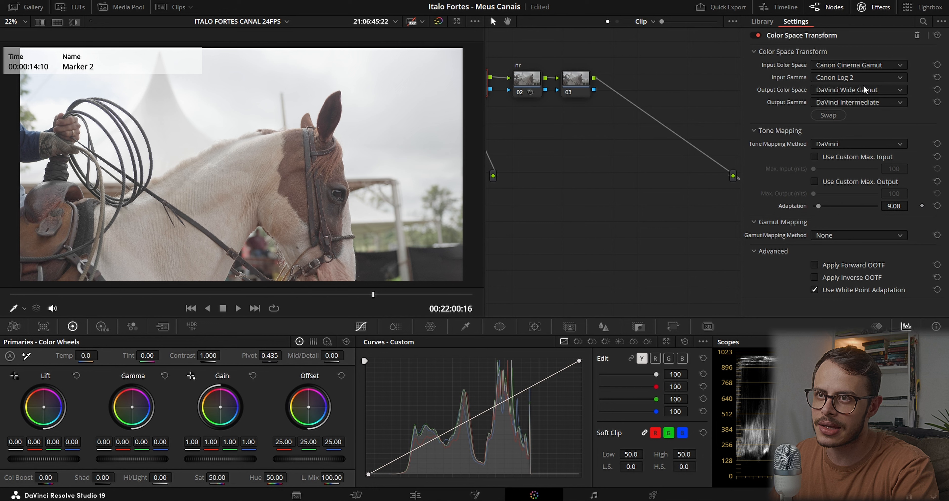
left_click(873, 7)
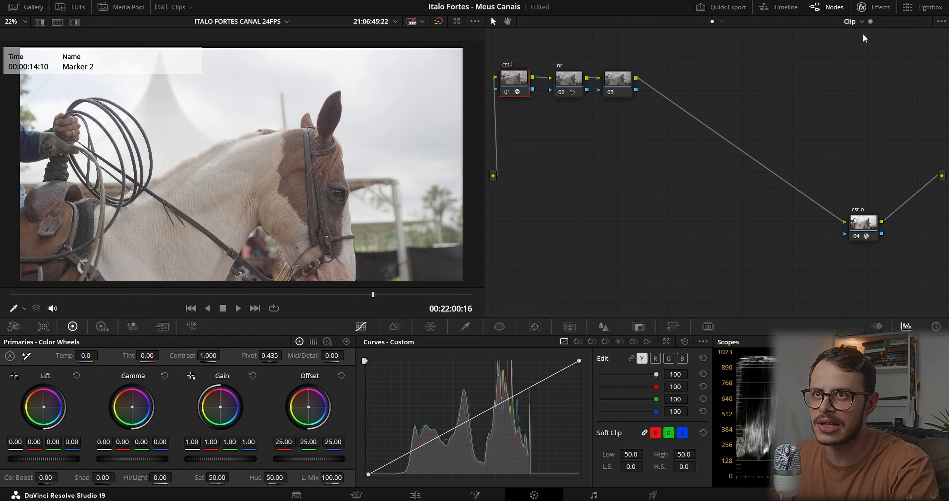
Inspect the Color Space Transform settings of the cst-o node and return to the cst-i node.
left_click(860, 231)
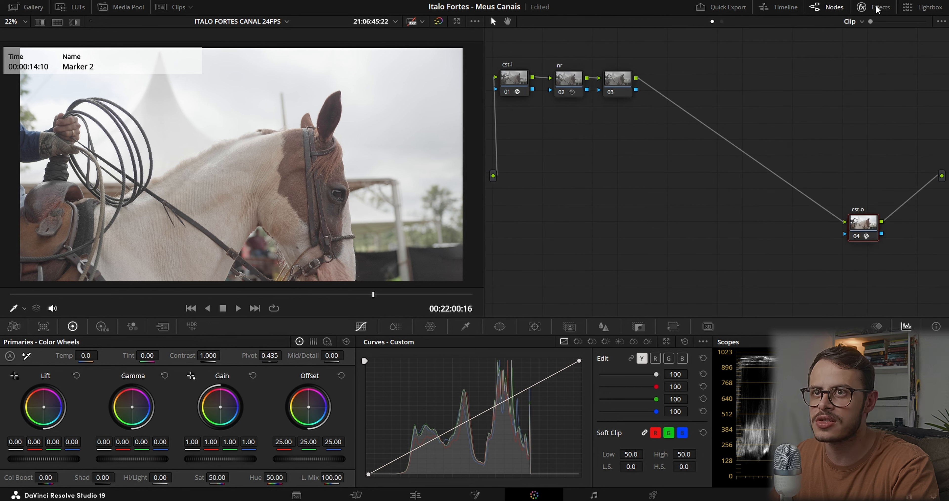
left_click(874, 6)
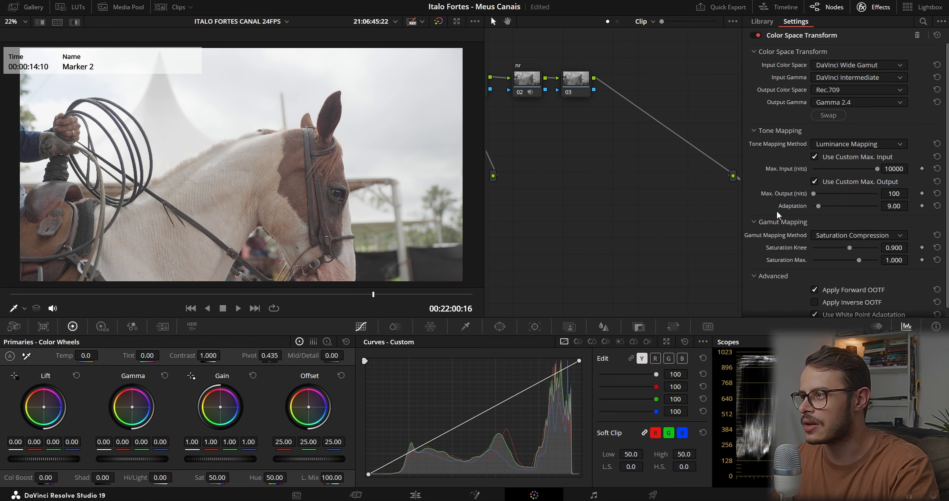
left_click(875, 11)
left_click(570, 79)
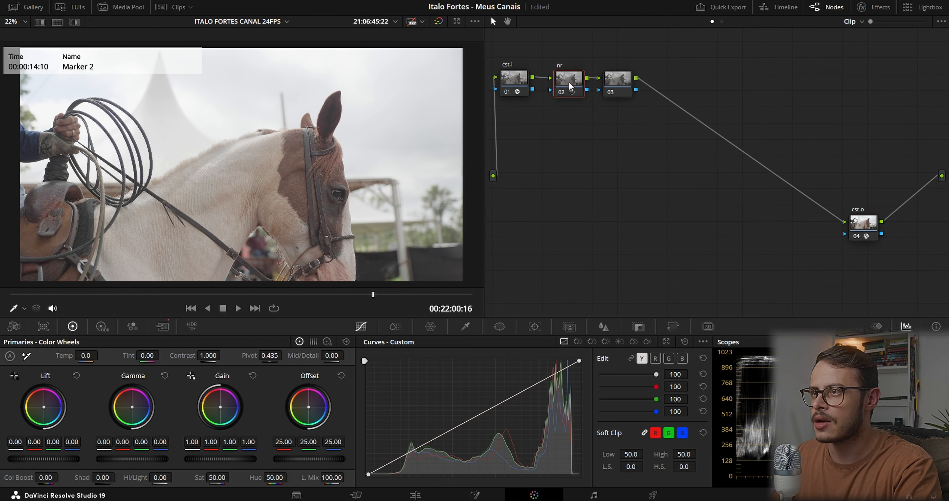
left_click(520, 76)
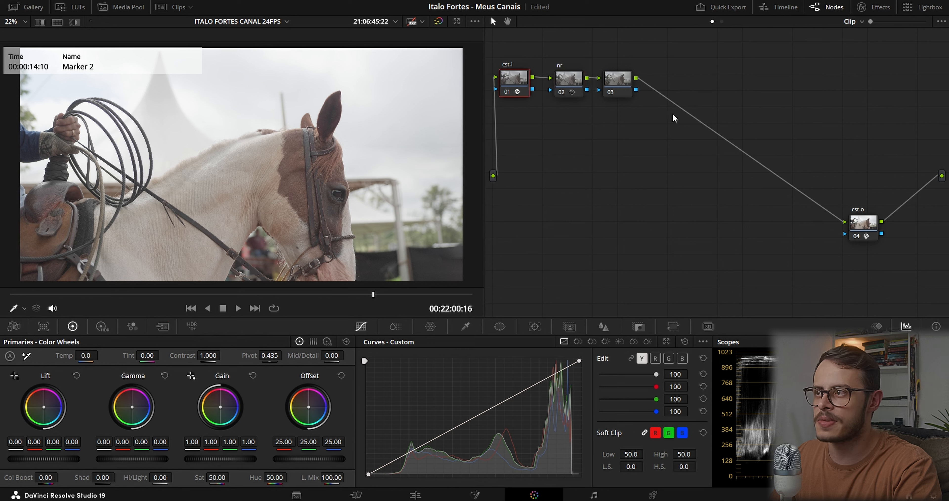
Compare the ungraded Log image with the current grade by bypassing and re-enabling all grades.
left_click(439, 21)
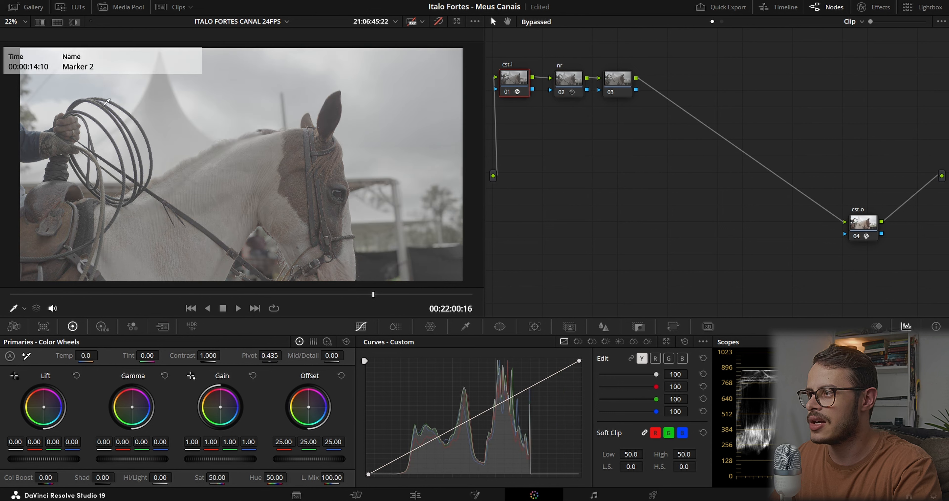
left_click(438, 22)
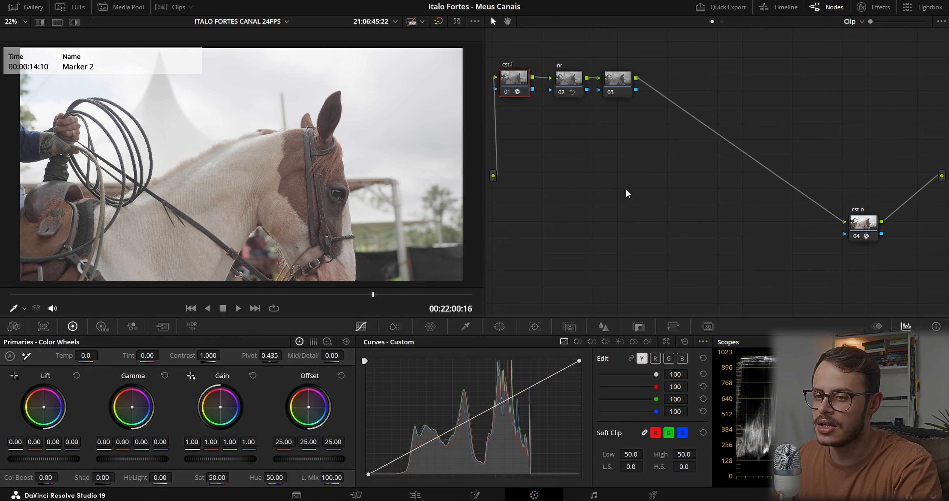
On node 03, shape the custom luminance curve using editable splines, bending it with the highlight handle and lowering the white point.
left_click(615, 79)
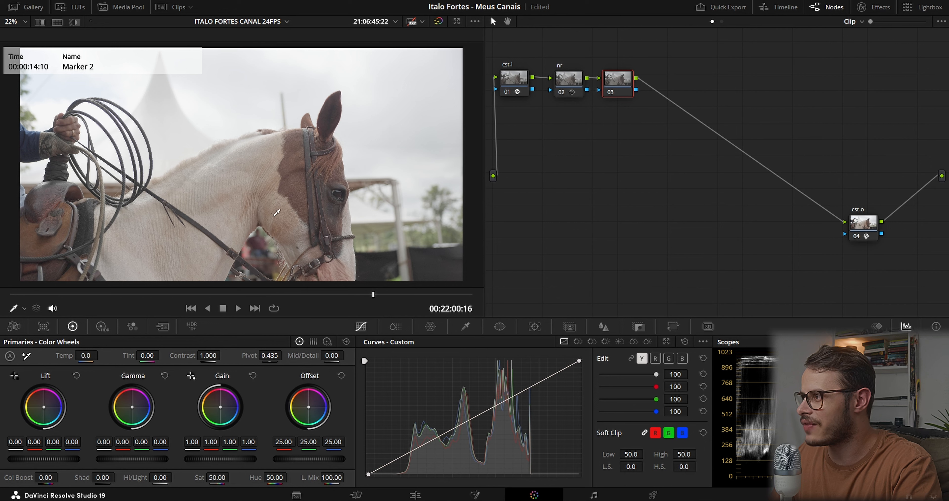
left_click(703, 342)
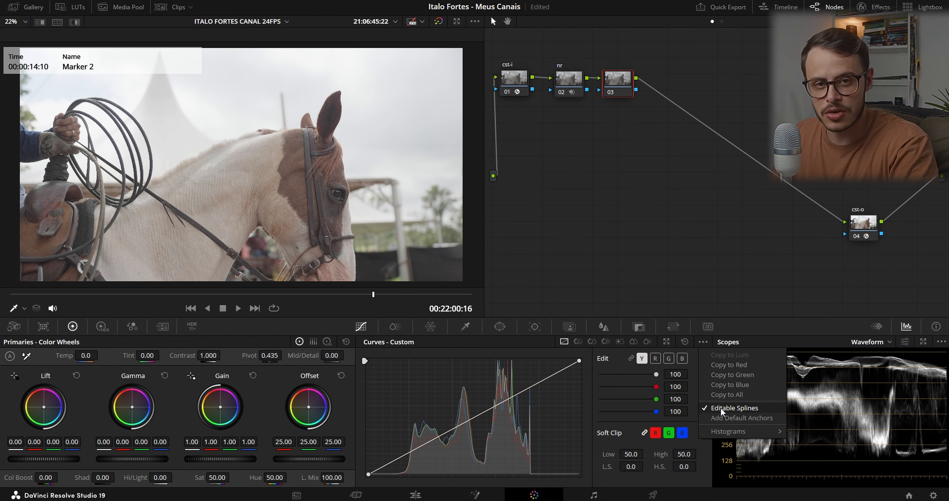
left_click(579, 359)
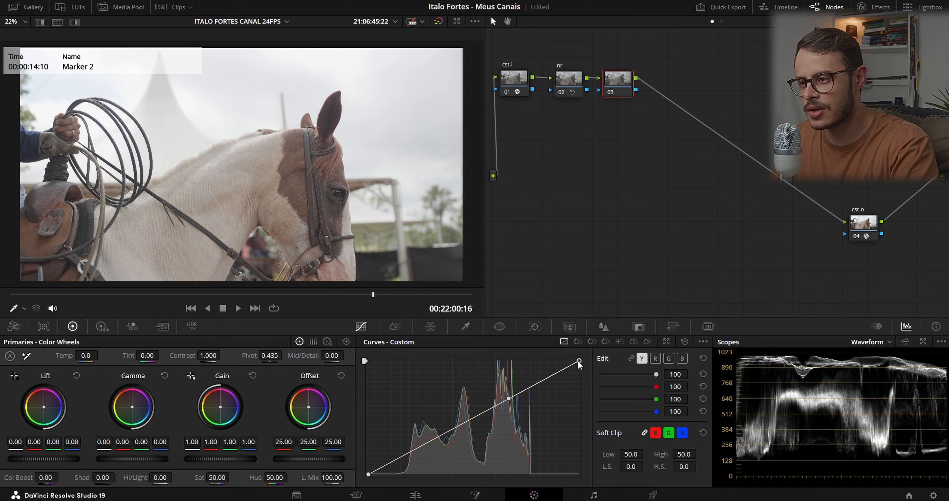
left_click_drag(509, 397, 493, 377)
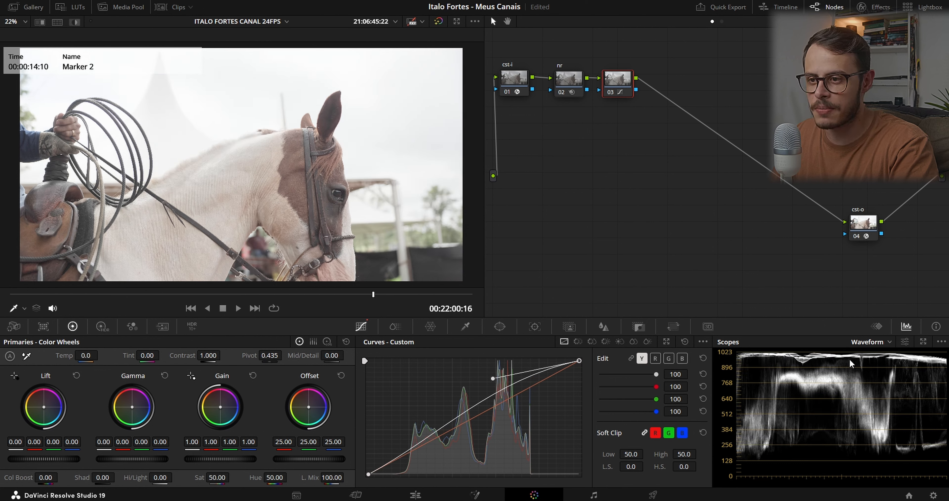
left_click_drag(578, 361, 575, 384)
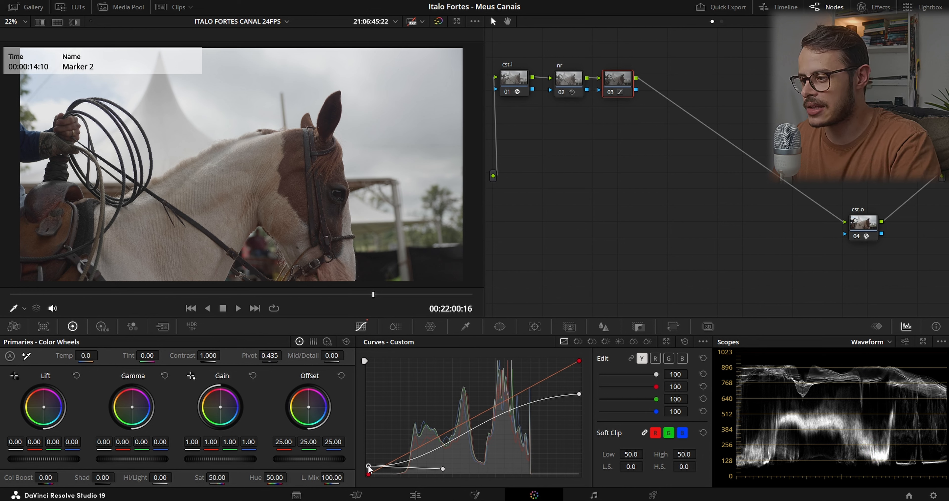
Fine-tune the black point of node 03's luminance curve to keep the shadows slightly lifted.
left_click_drag(368, 465, 368, 456)
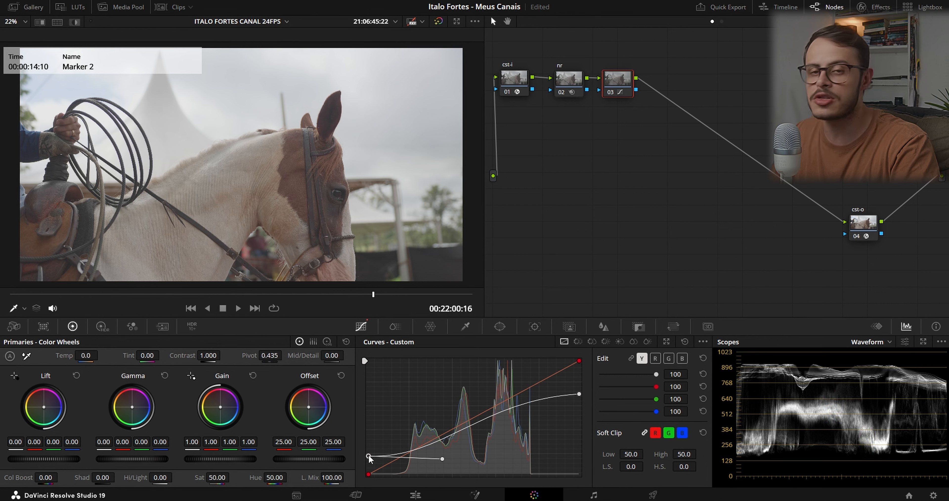
left_click_drag(369, 455, 369, 464)
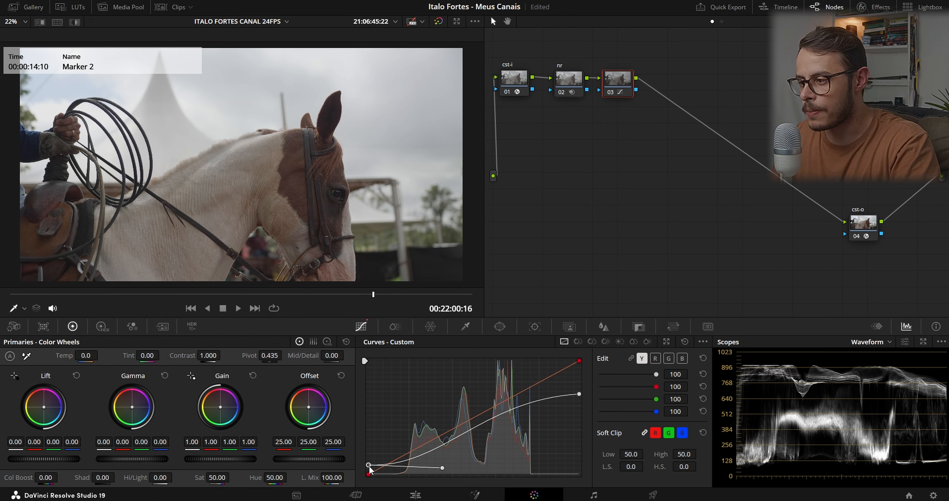
left_click_drag(369, 464, 368, 468)
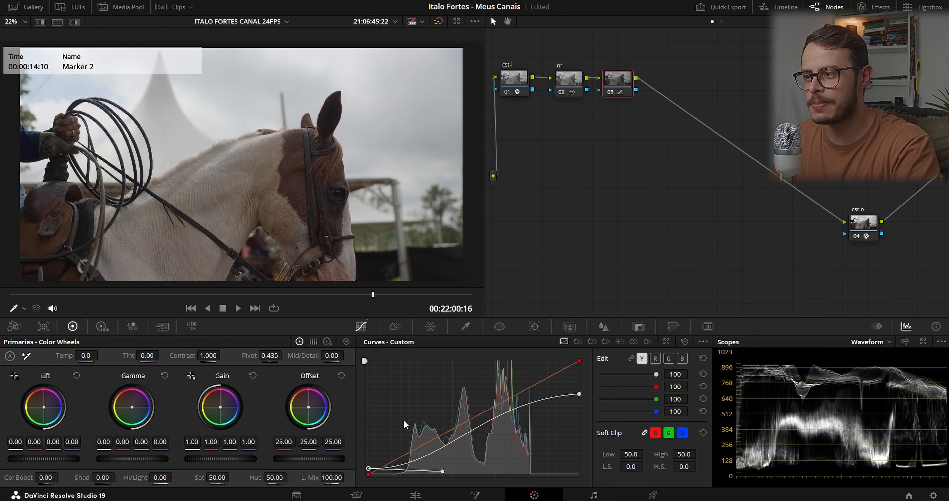
left_click_drag(369, 468, 367, 460)
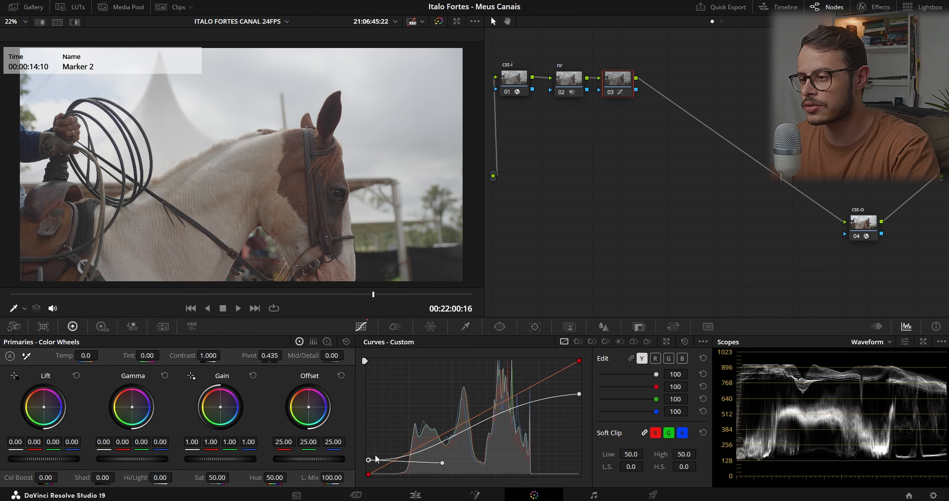
left_click_drag(369, 459, 369, 463)
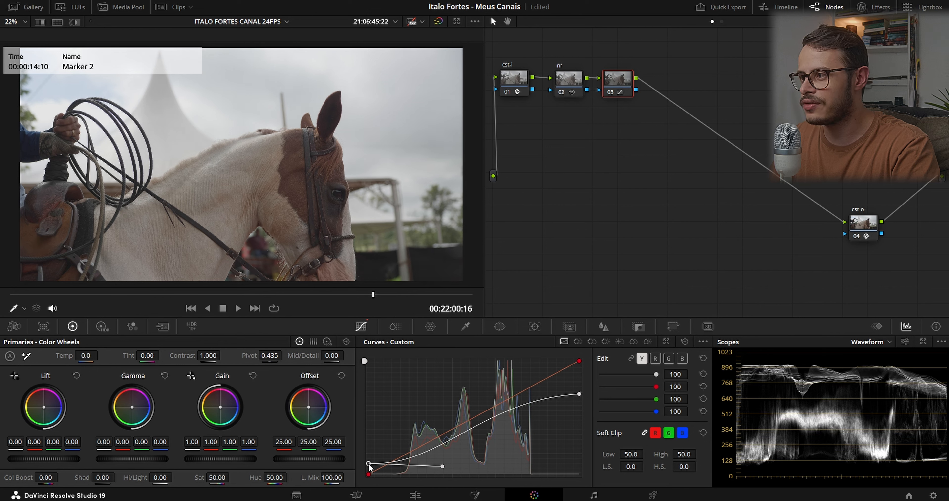
left_click_drag(368, 464, 367, 465)
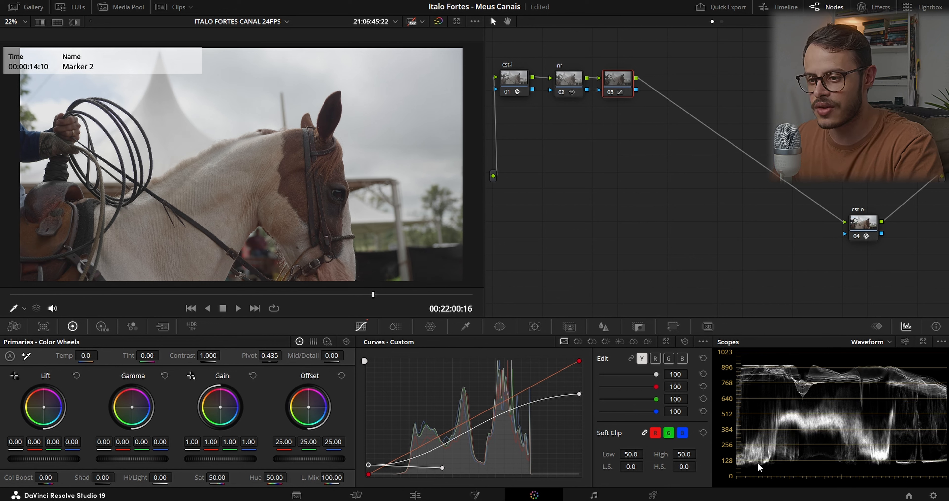
Label node 03 as "base".
right_click(616, 83)
left_click(630, 100)
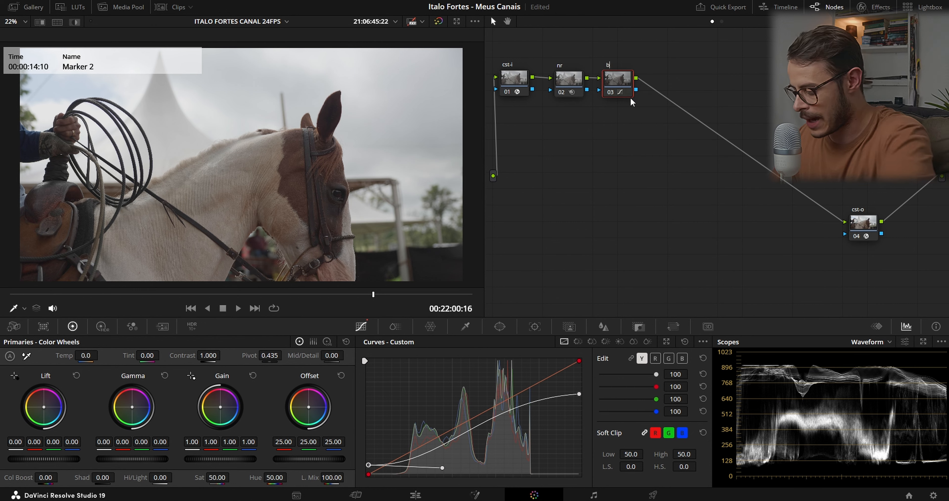
type("base")
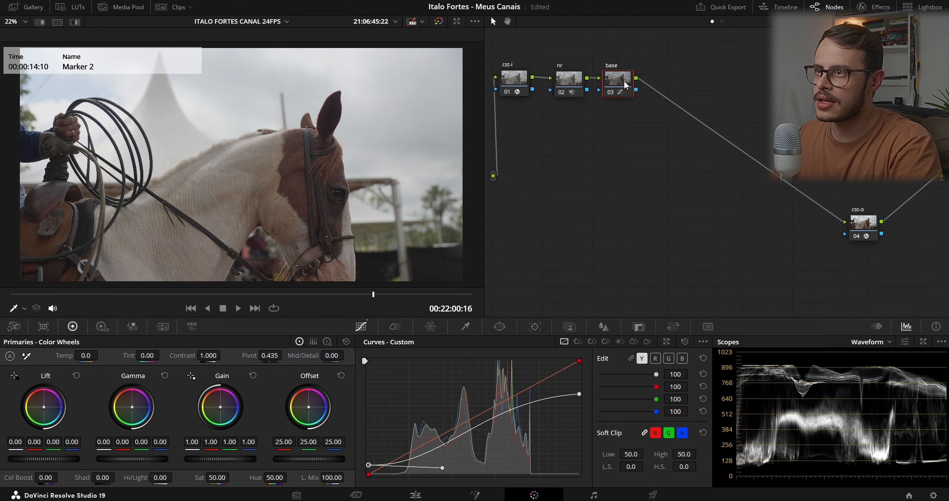
Add a serial node after the base node and stack a layer node beneath it through a layer mixer.
key("alt+s")
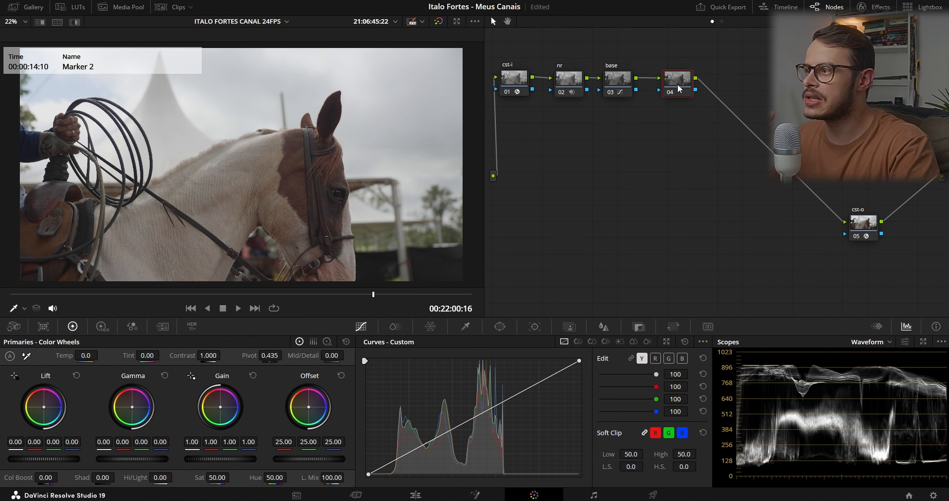
left_click_drag(684, 83, 681, 82)
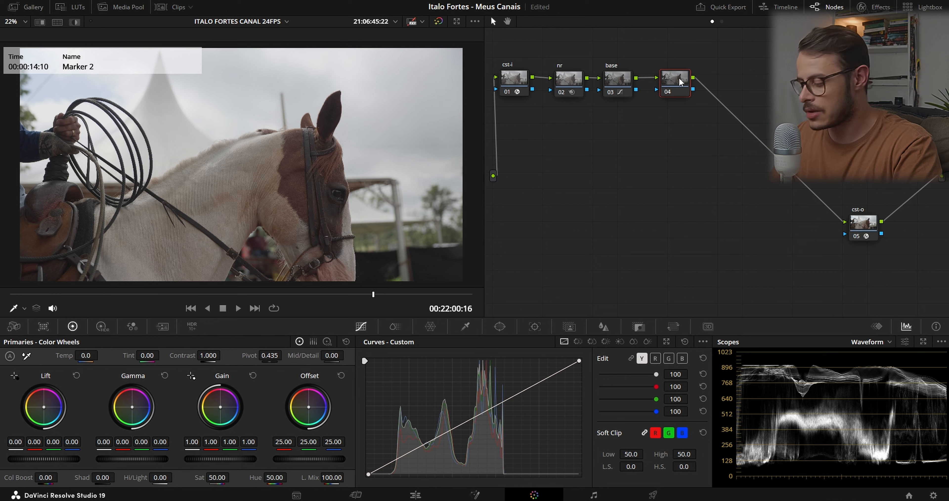
key("alt+p")
left_click_drag(679, 81, 679, 76)
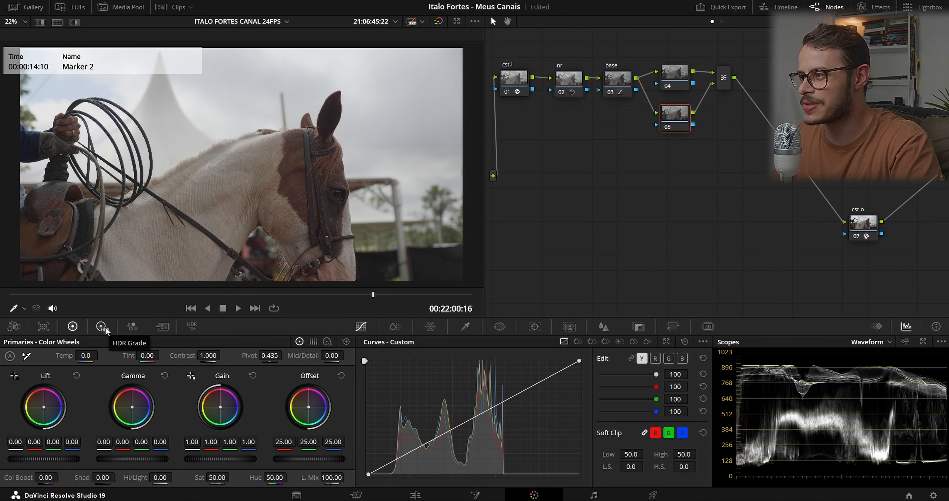
Make node 05 monochrome with the RGB Mixer and set the layer mixer's composite mode to Softlight.
left_click(133, 326)
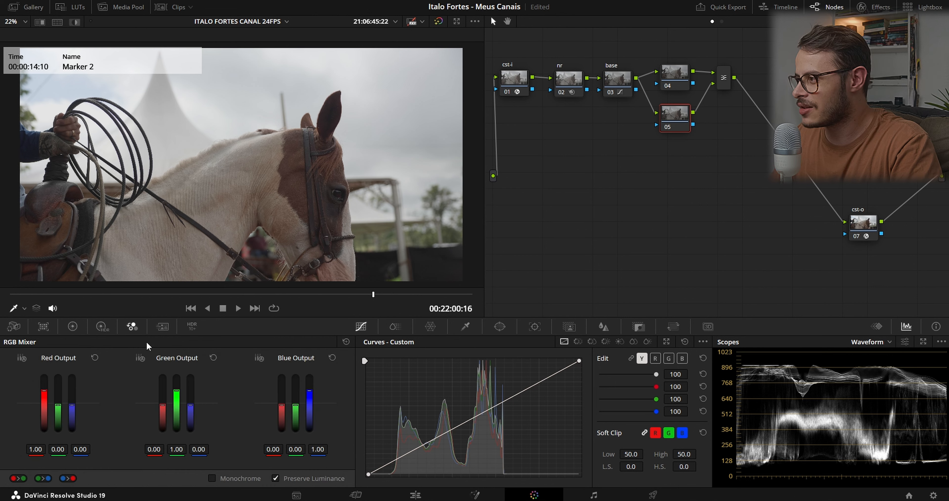
left_click(212, 478)
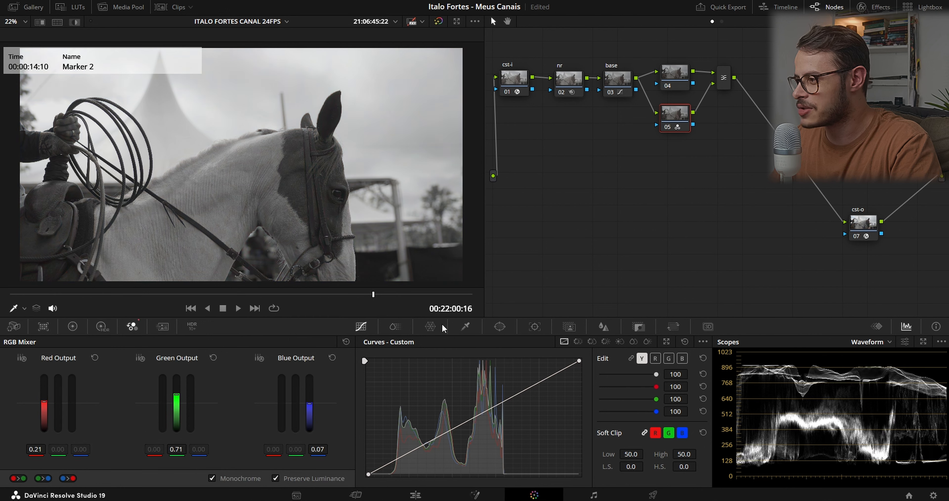
left_click(724, 77)
right_click(722, 80)
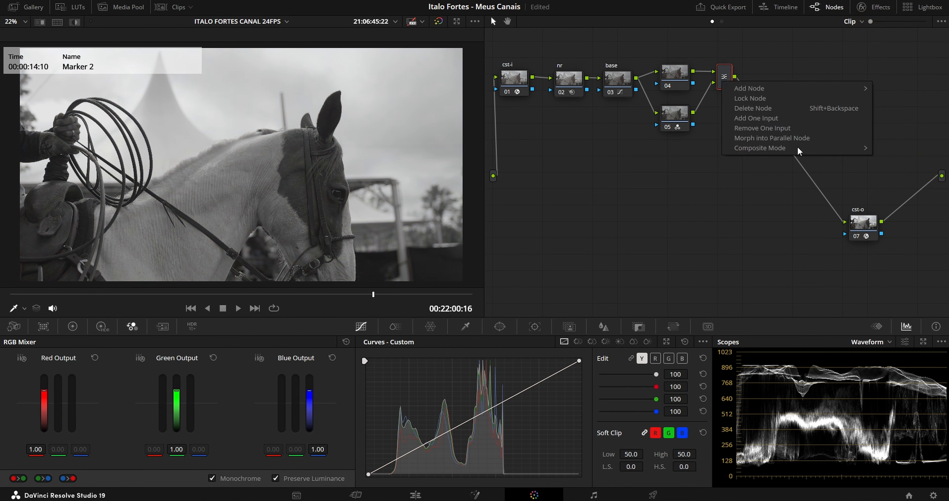
mouse_move(804, 146)
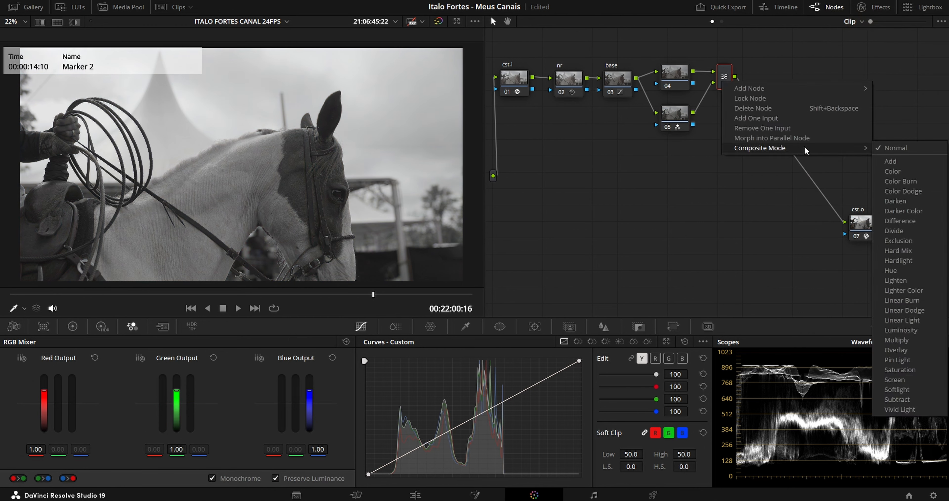
left_click(894, 389)
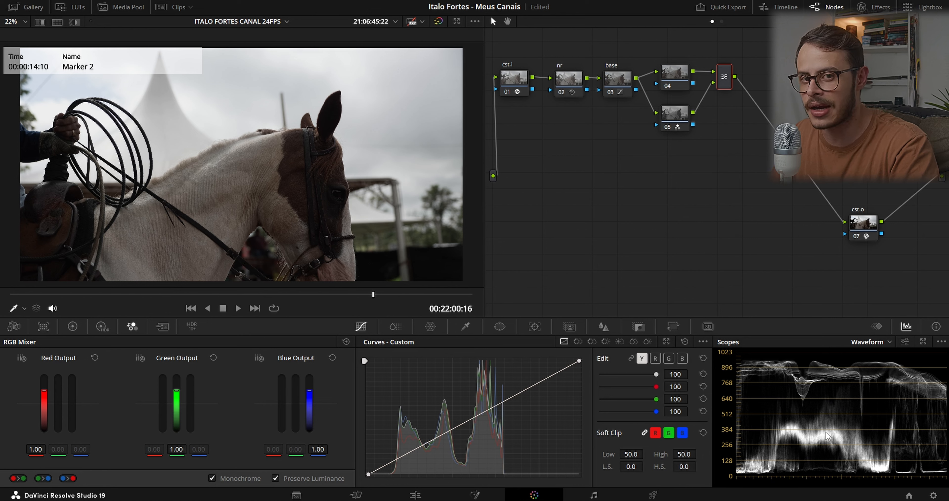
Try a key output gain of 0.5 on node 05, and settle on 0.2 to weaken the Softlight effect.
left_click(673, 124)
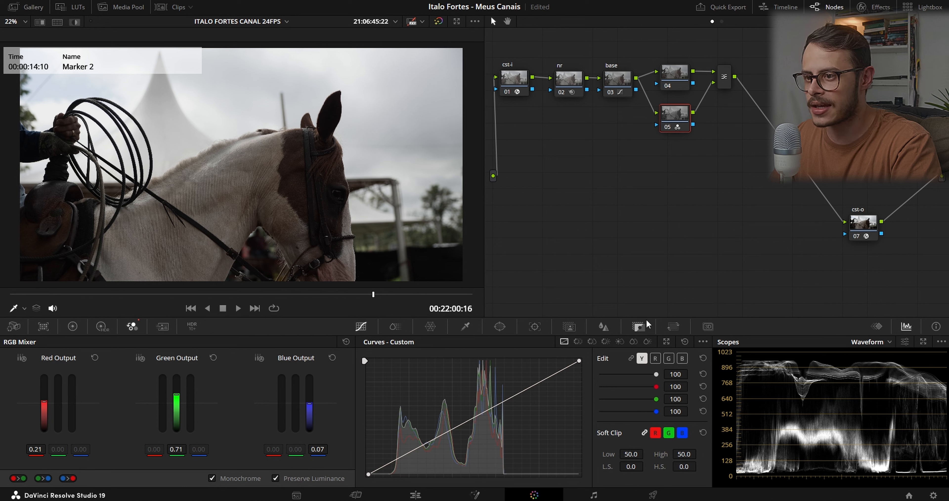
left_click(638, 326)
left_click(604, 419)
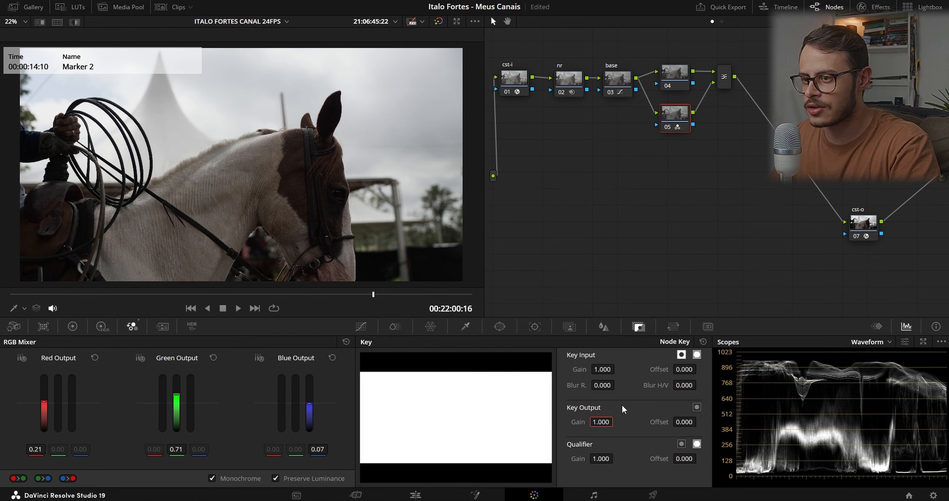
type("0")
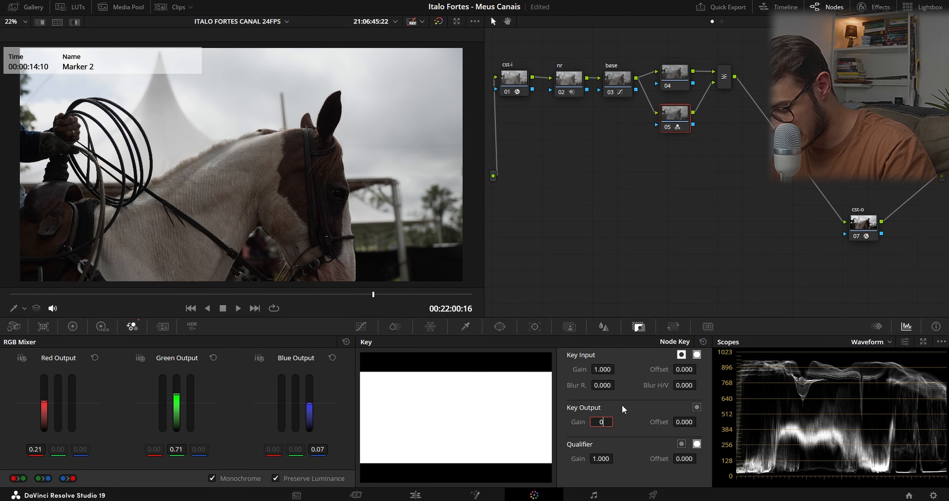
type(".5")
key("Return")
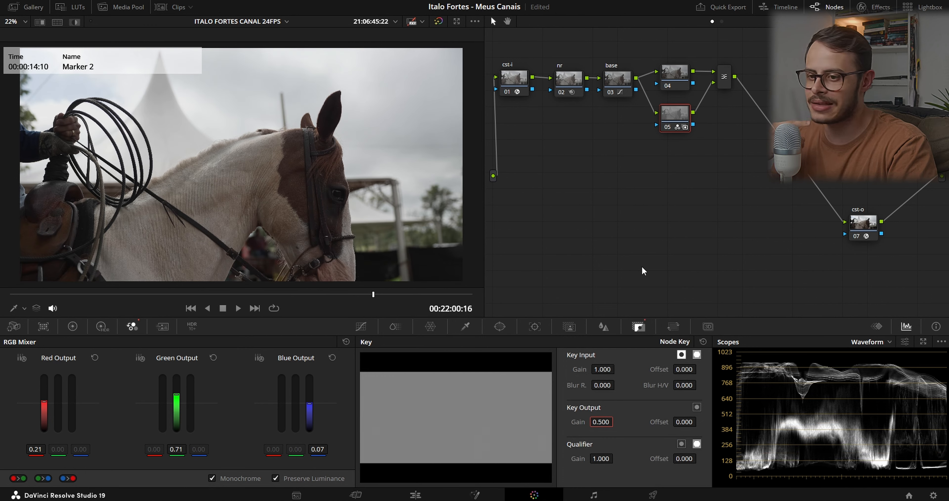
double_click(599, 421)
type("0.2")
key("Return")
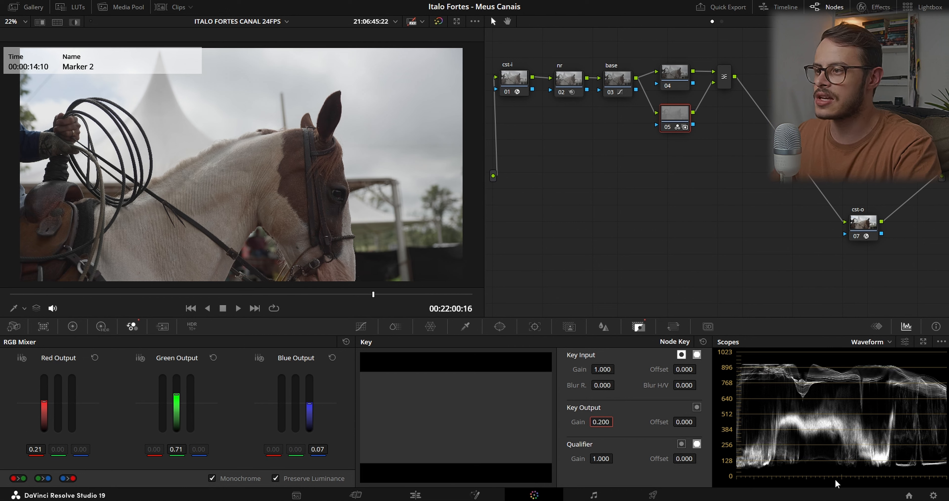
Toggle node 05 off and on to compare its effect, and save the project.
left_click(667, 125)
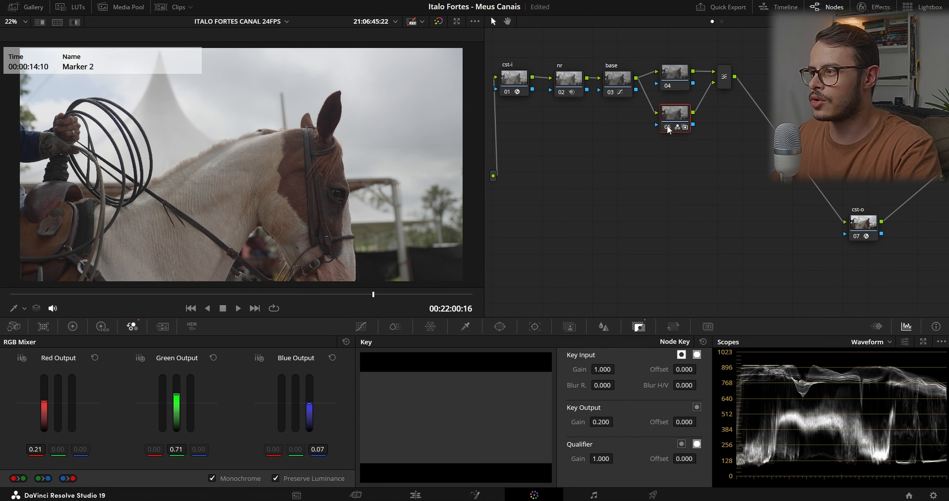
key("ctrl+s")
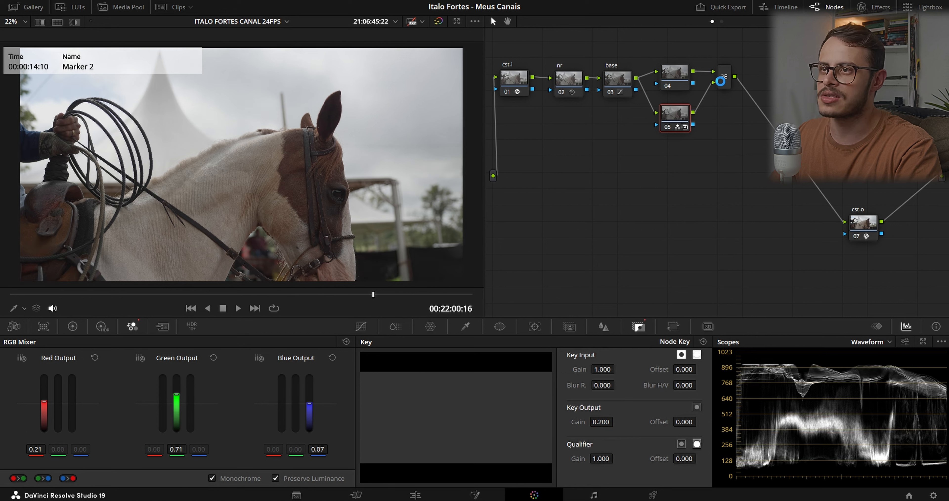
left_click(722, 83)
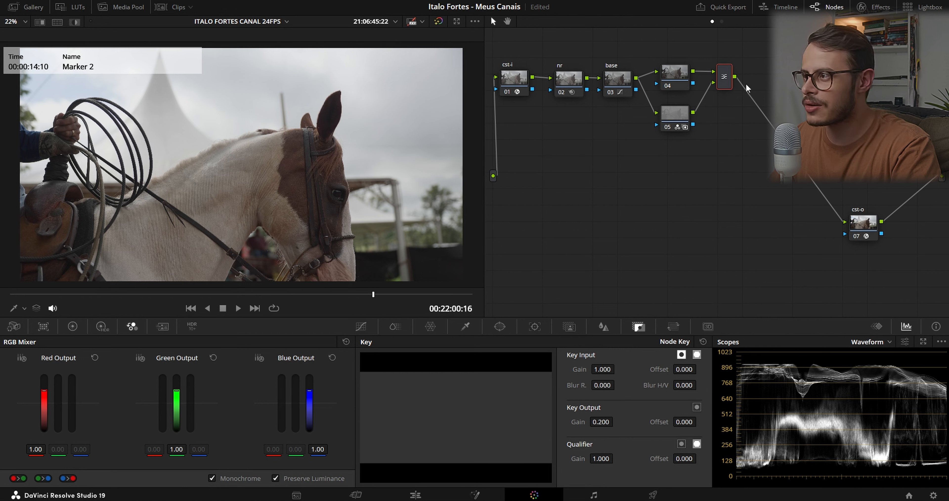
Label node 05 as "rgb mixer" and add a serial node after the layer mixer.
right_click(681, 118)
left_click(696, 135)
type("rg")
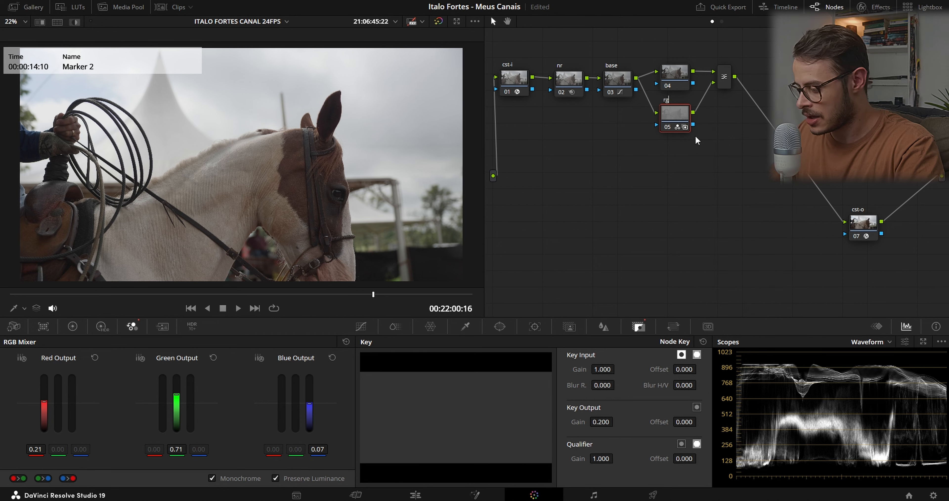
type("b mixer")
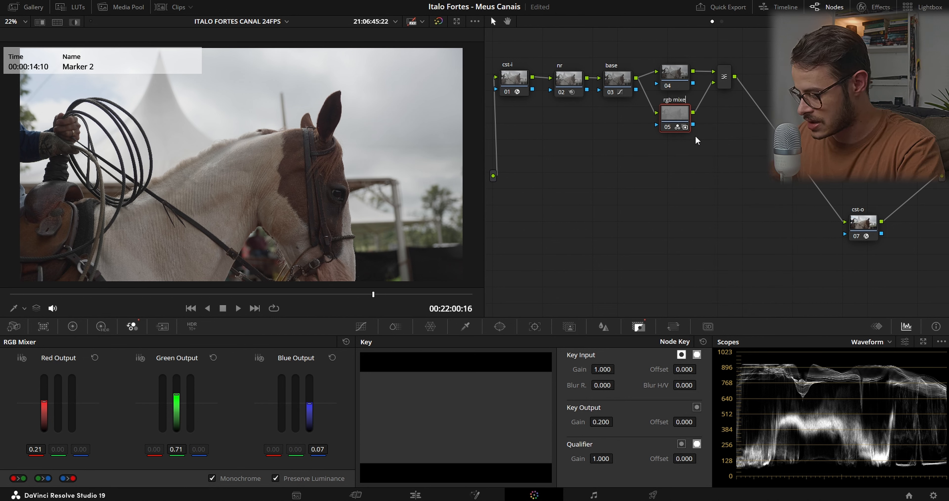
left_click(725, 78)
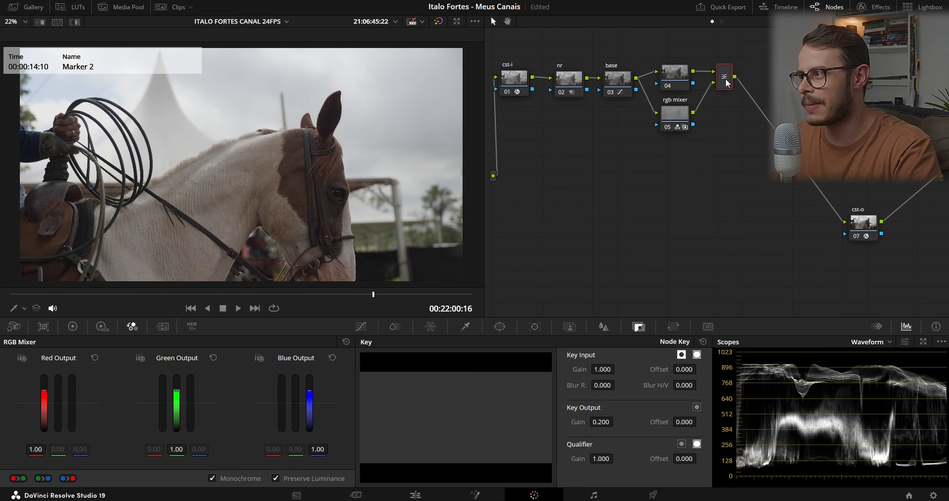
key("alt+s")
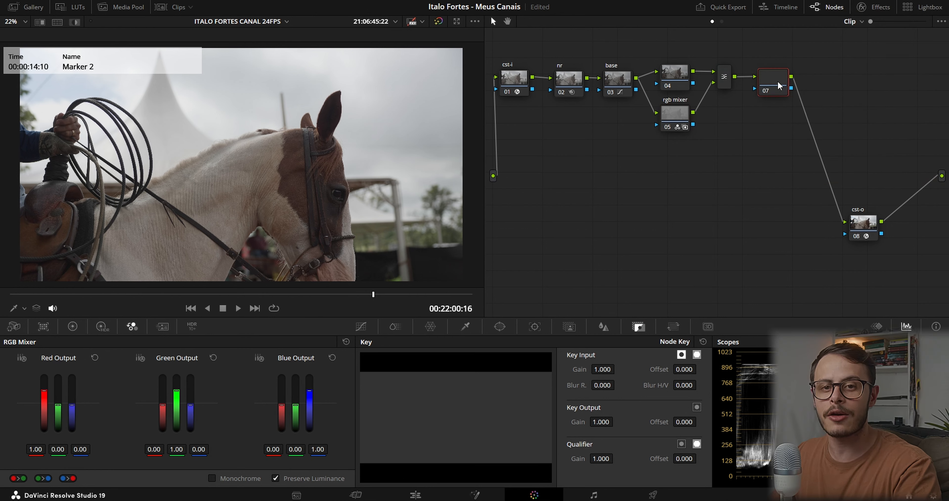
Disable channels 1 and 3 on node 07 and set the node's color space to HSL.
right_click(778, 84)
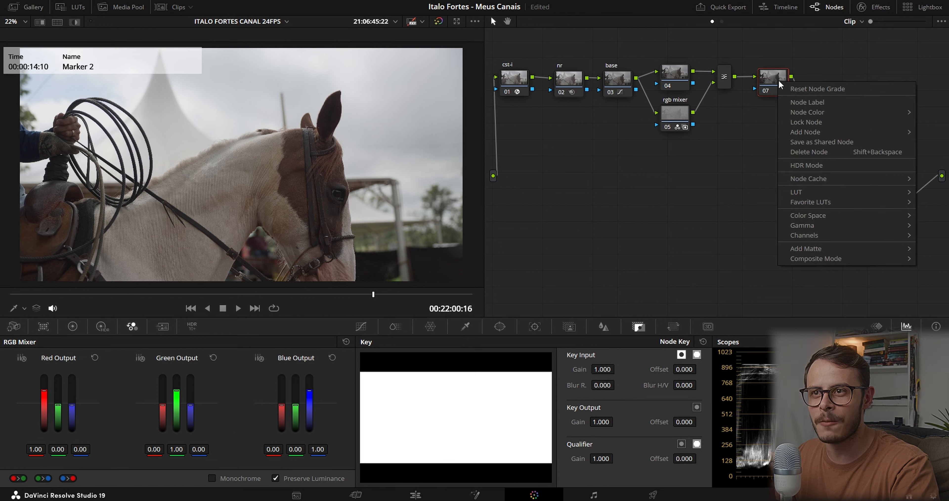
mouse_move(848, 235)
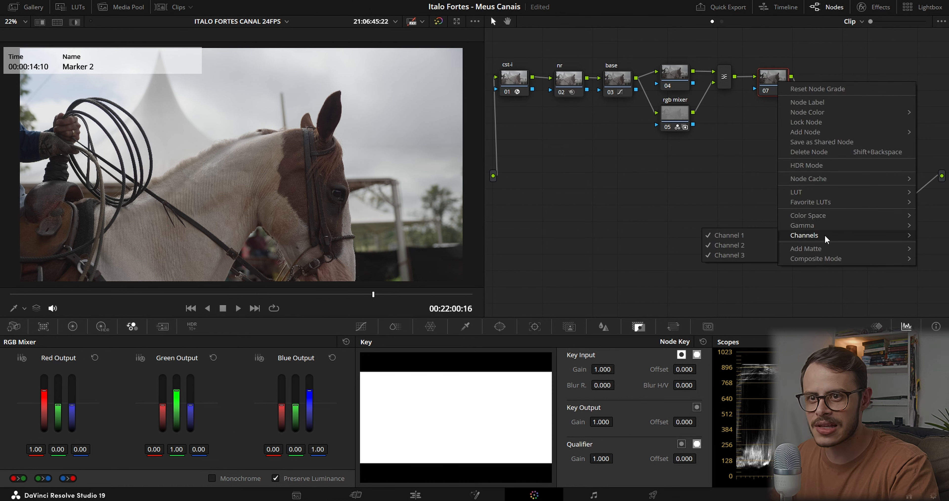
left_click(764, 233)
right_click(769, 76)
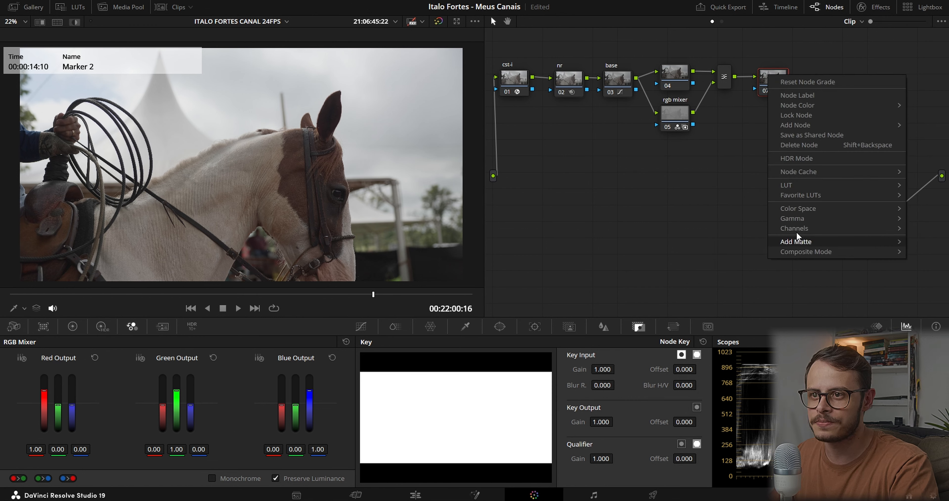
mouse_move(791, 229)
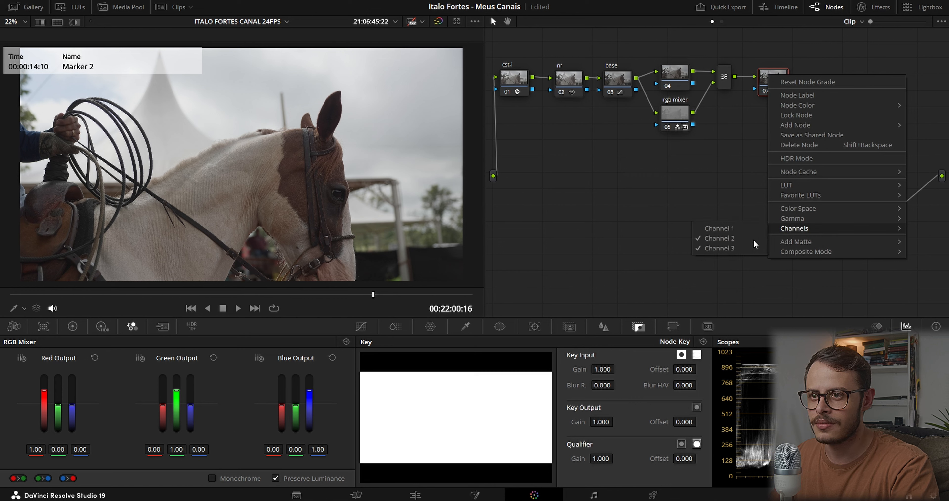
left_click(733, 248)
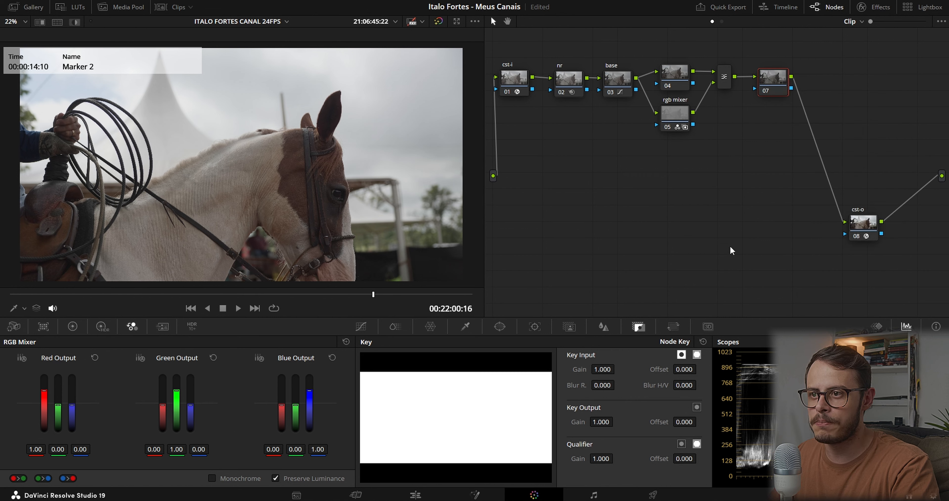
right_click(774, 90)
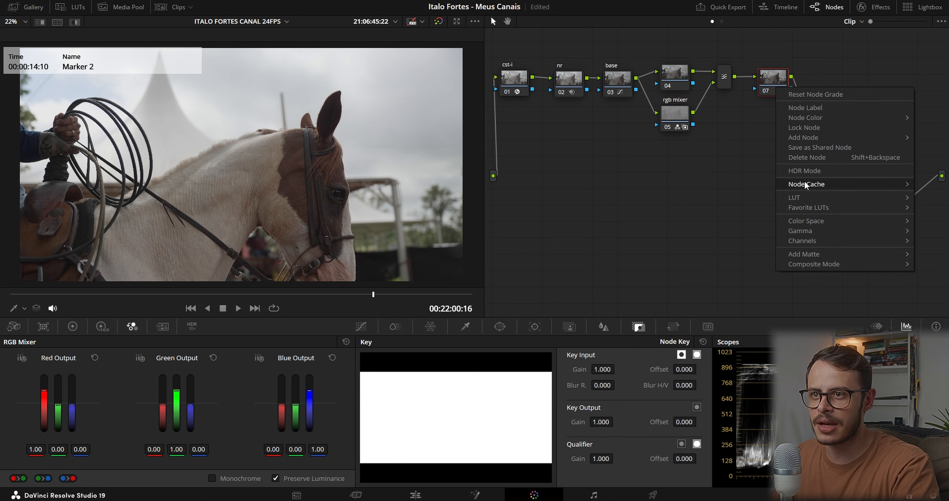
mouse_move(803, 218)
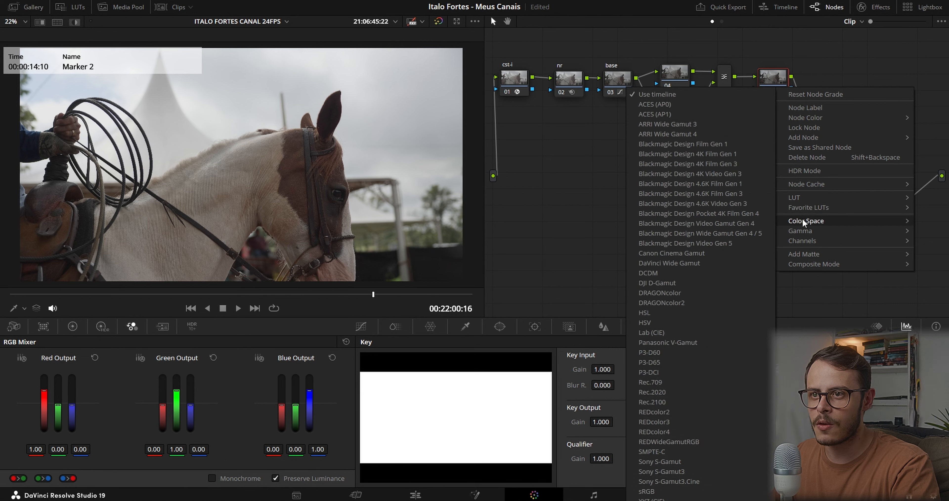
left_click(700, 311)
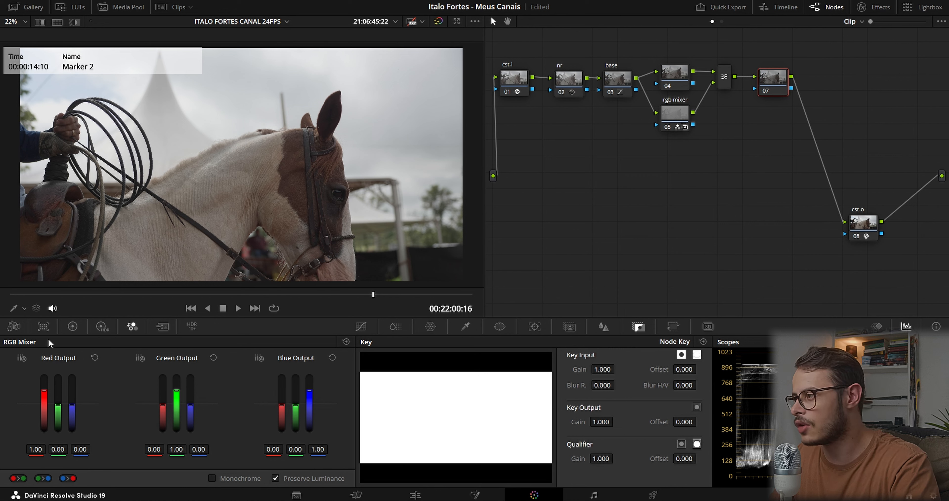
Raise the master Gain of node 07 to 1.41 and label the node "sat".
left_click(72, 326)
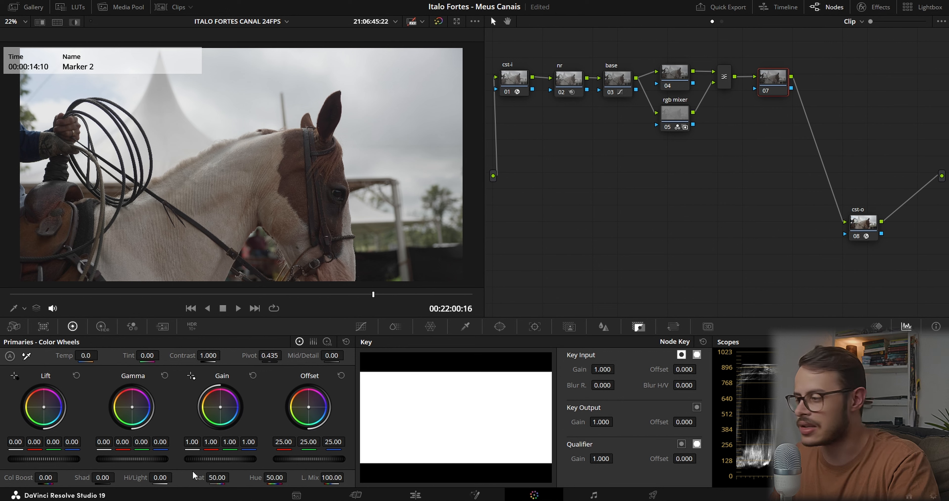
left_click_drag(220, 458, 260, 459)
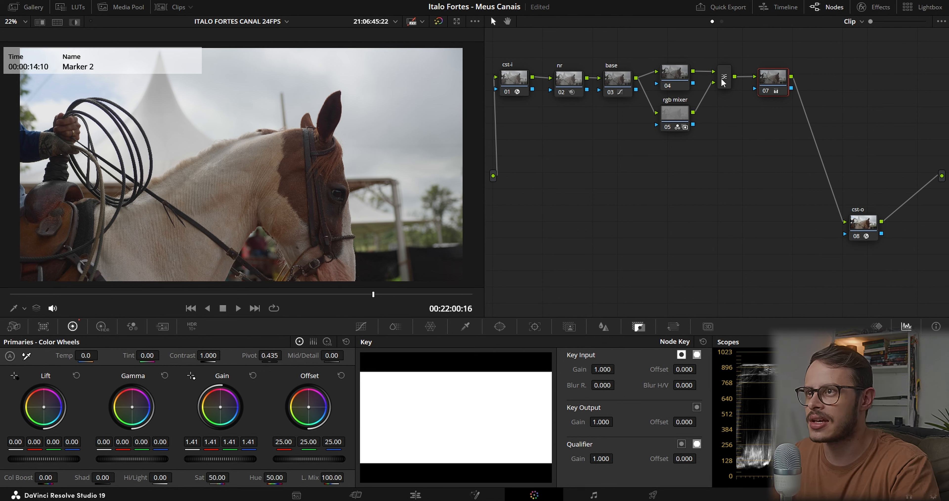
right_click(765, 79)
left_click(780, 99)
type("sat")
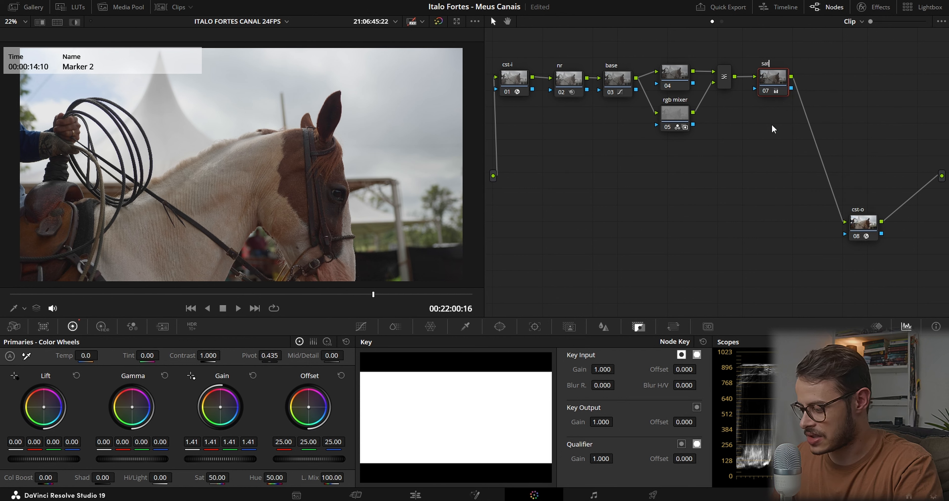
key("Return")
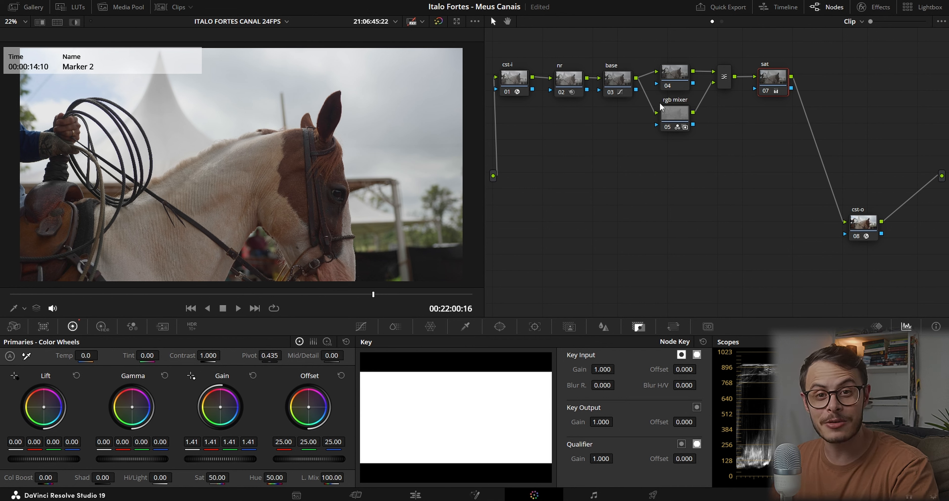
Add a serial node after the sat node and space it slightly apart from it.
left_click_drag(675, 116, 676, 117)
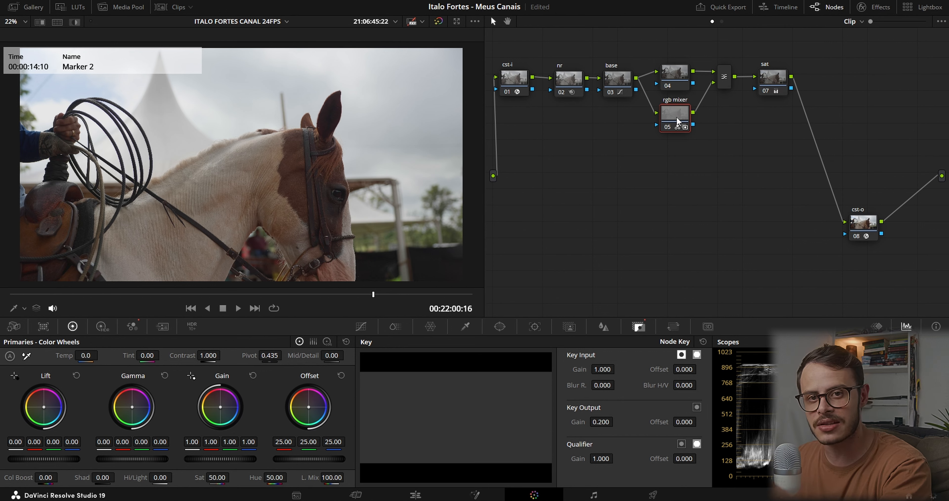
left_click(773, 88)
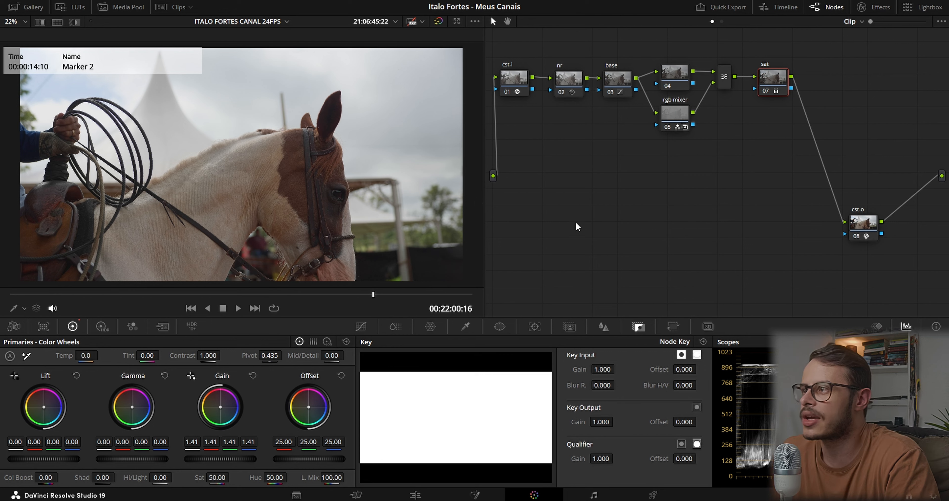
left_click(775, 90)
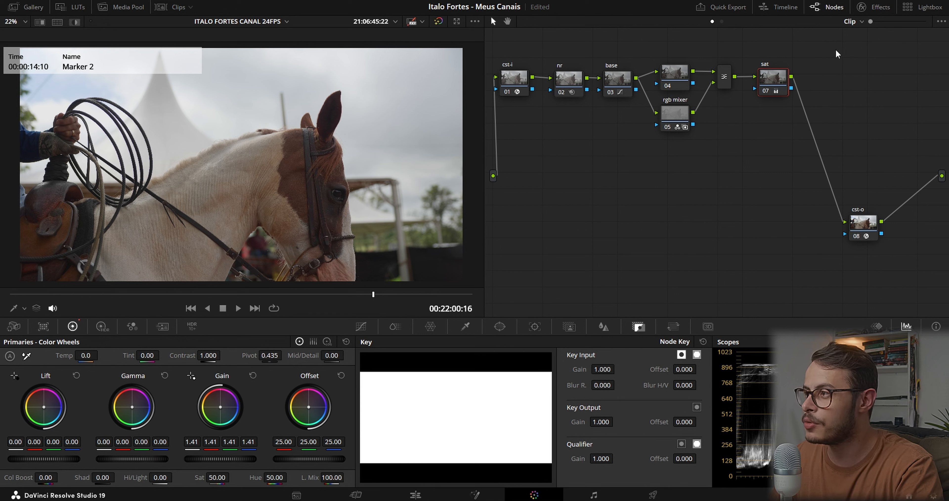
key("alt+s")
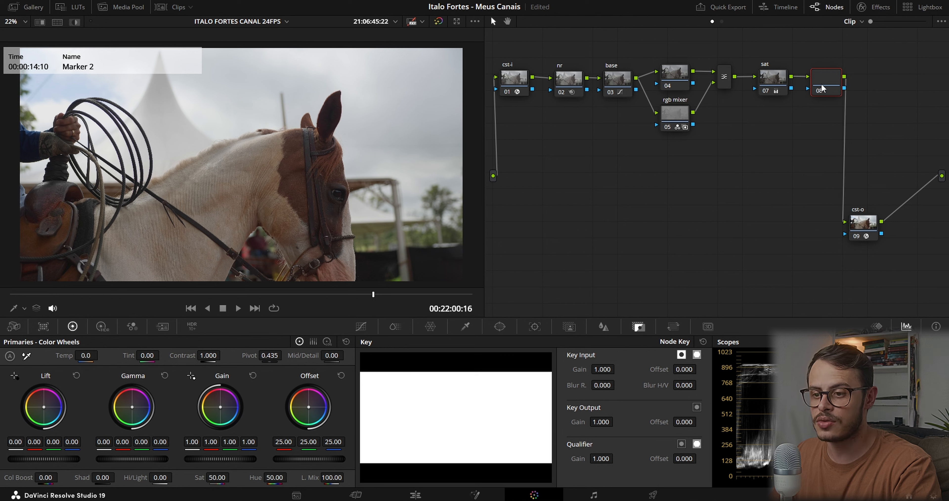
left_click_drag(824, 88, 830, 80)
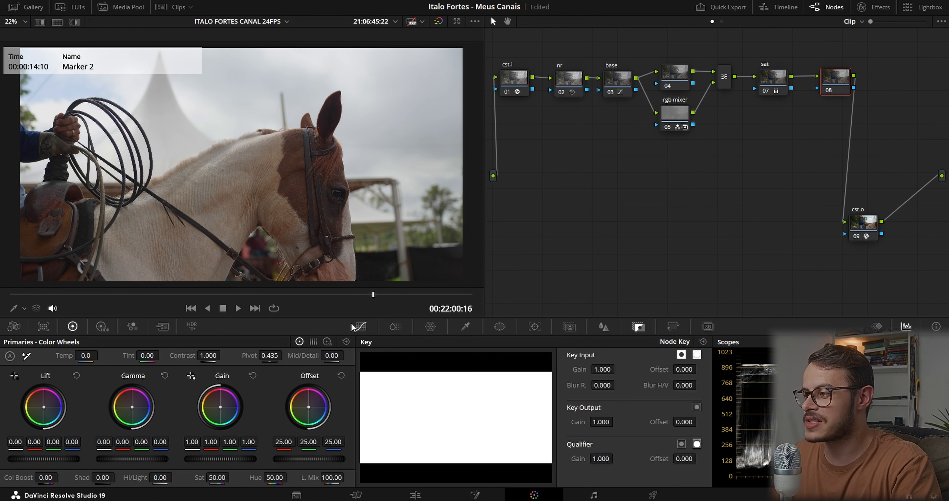
In node 08's Hue Vs Lum curve, sample the horse's brown coat and lower its lum gain to 0.16 at input hue 267.33.
left_click(359, 326)
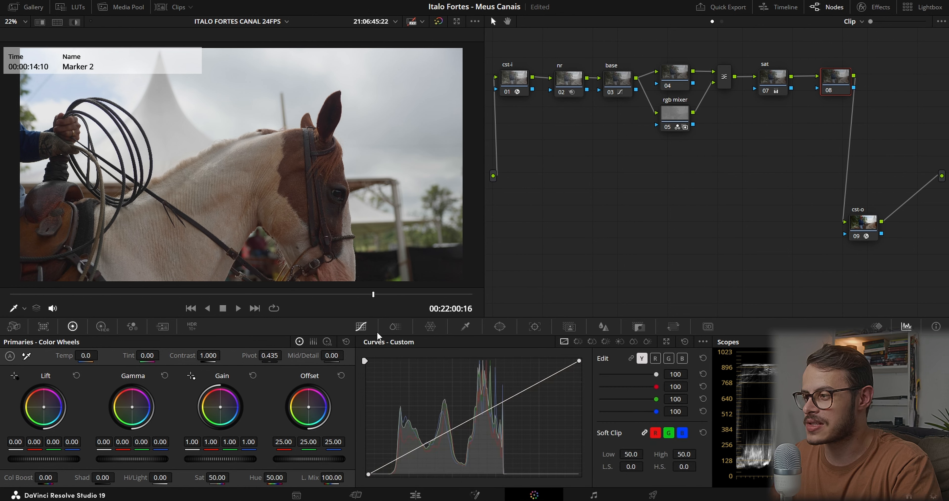
left_click(620, 341)
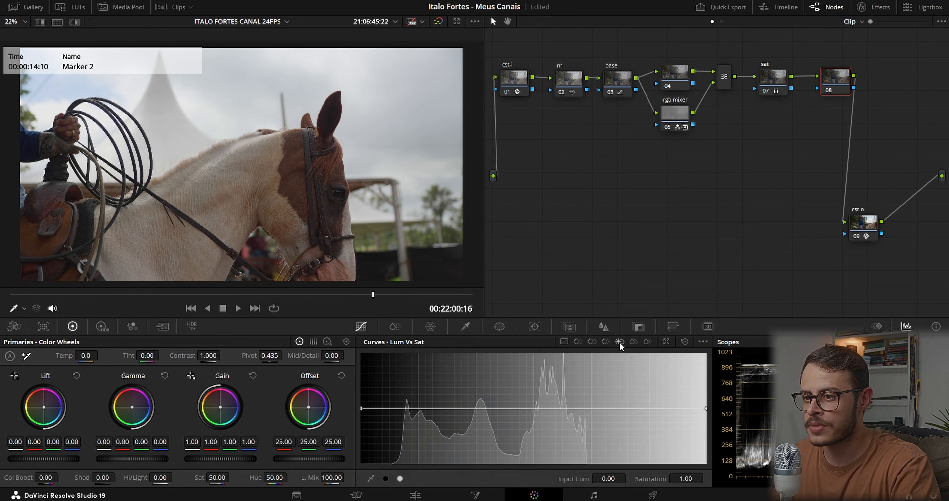
left_click(605, 341)
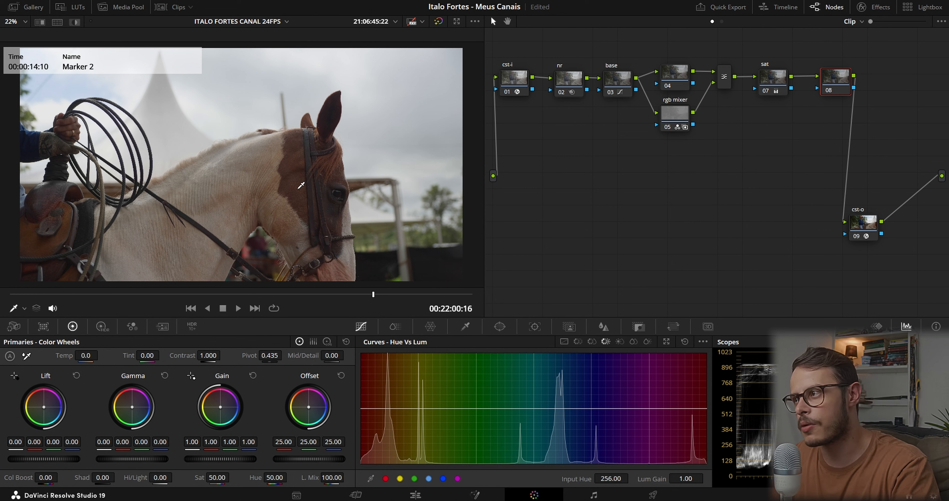
left_click(298, 167)
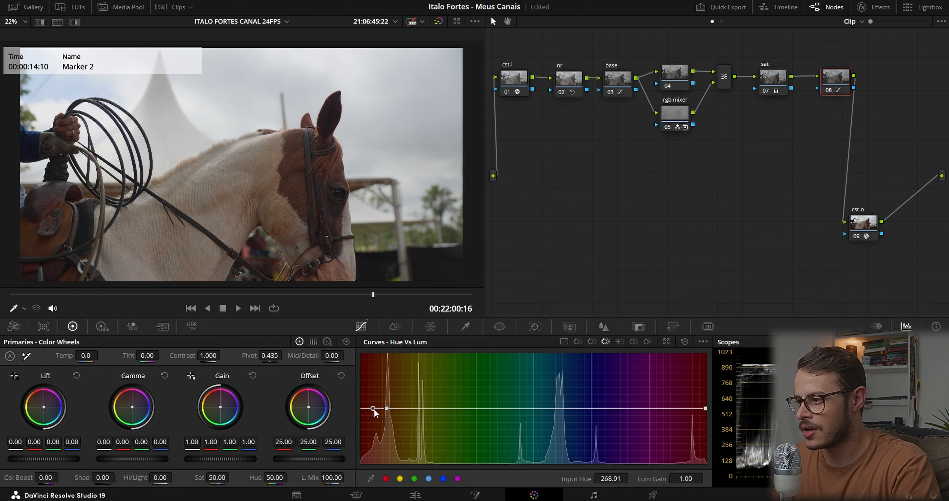
left_click_drag(373, 408, 371, 455)
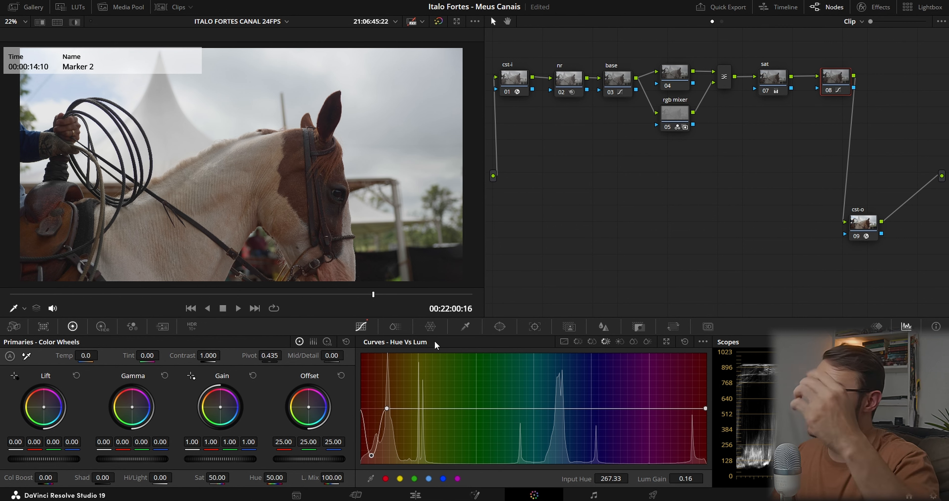
In the Hue Vs Sat curve, sample the brown coat and raise its saturation to 1.28 at input hue 274.03.
left_click(592, 342)
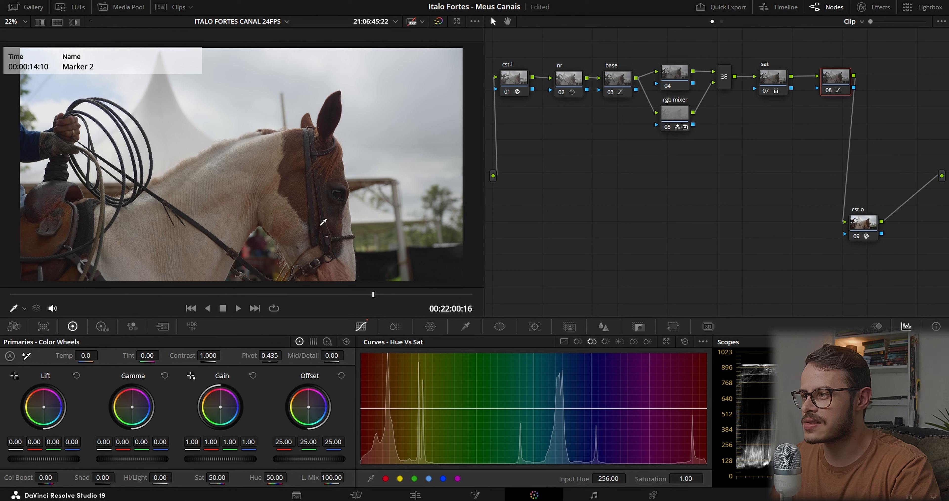
left_click(300, 180)
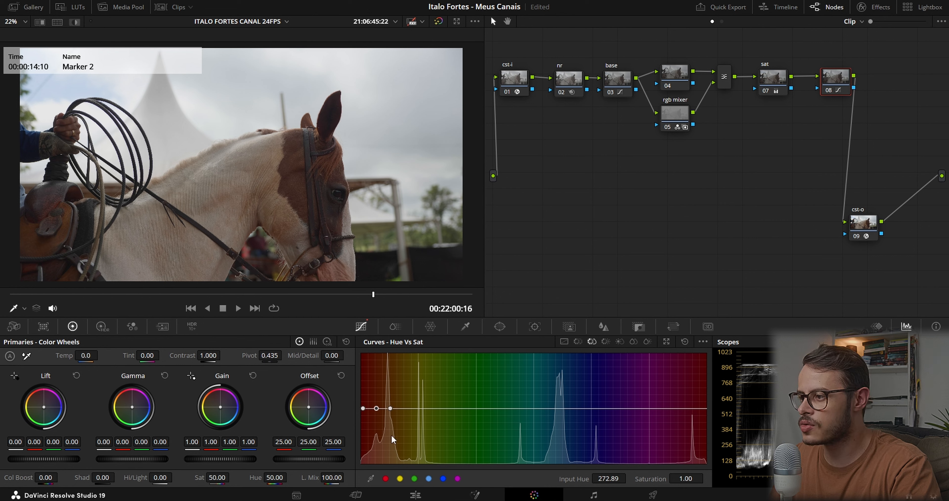
left_click_drag(376, 407, 378, 394)
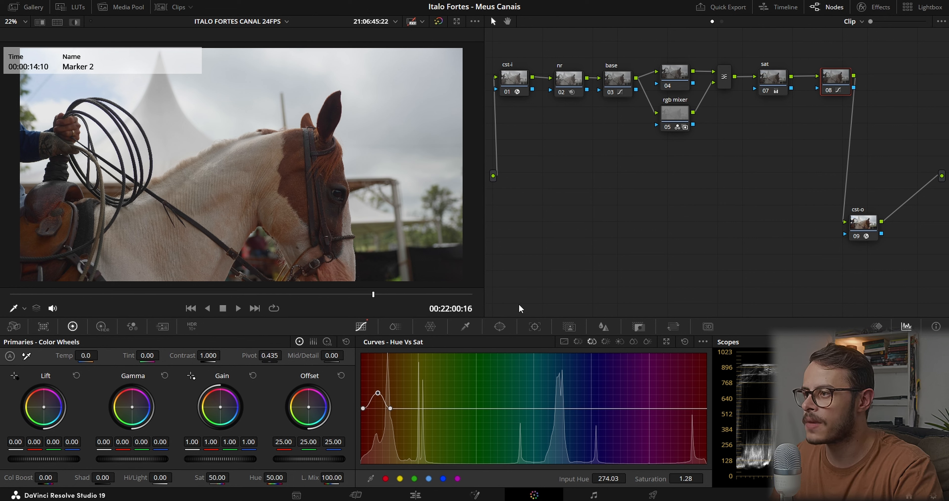
In the Hue Vs Lum curve, sample the background foliage and lower its lum gain to 0.10 at input hue 318.32.
left_click(608, 342)
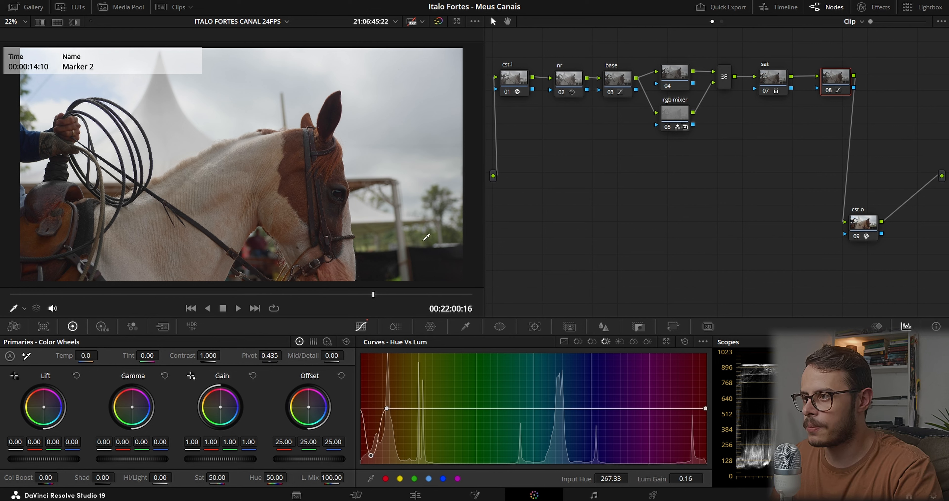
left_click(424, 233)
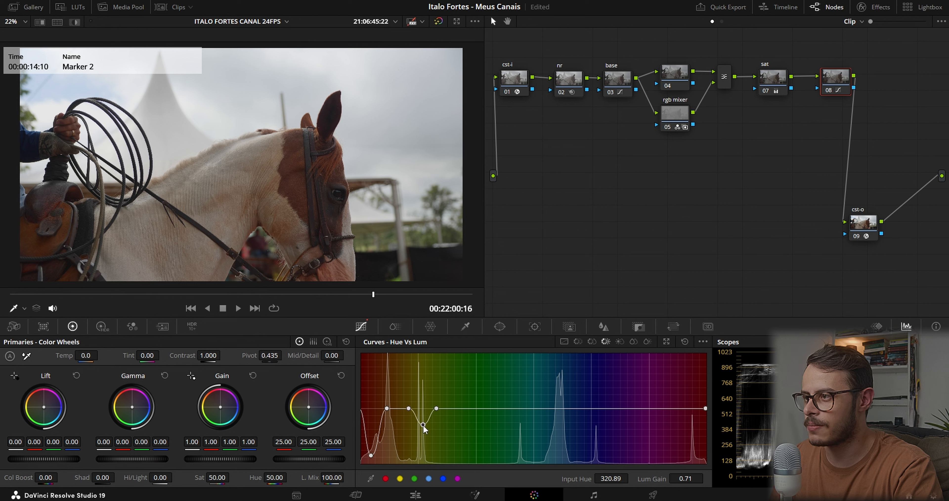
left_click_drag(422, 424, 420, 458)
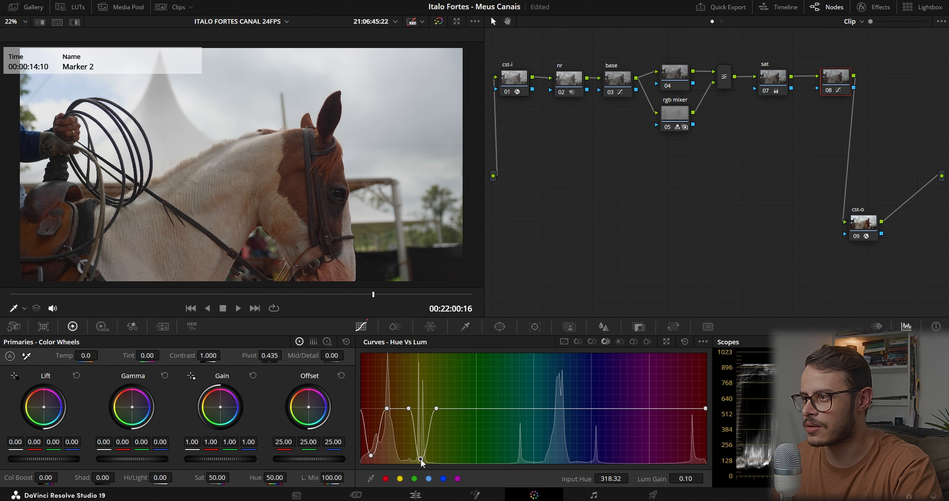
In the Hue Vs Sat curve, sample the background foliage and raise its saturation to 1.22 at input hue 321.41.
left_click(592, 341)
left_click(428, 236)
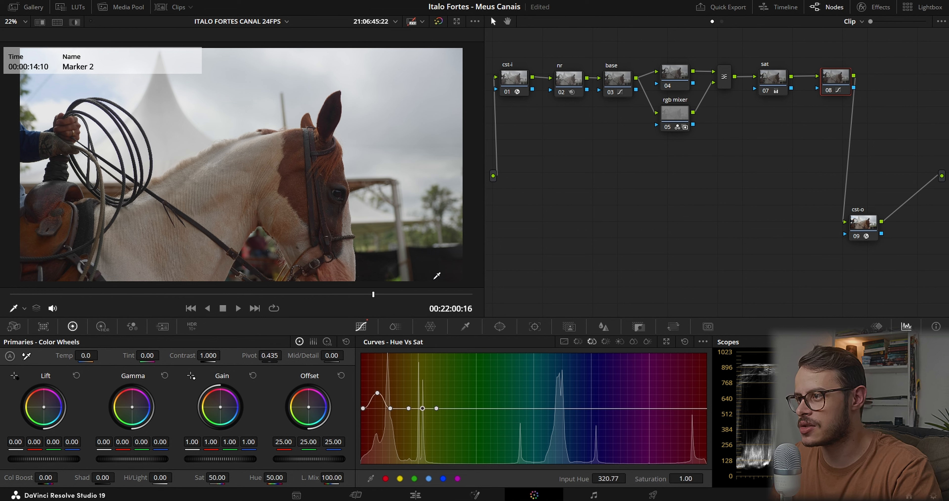
left_click_drag(422, 409, 424, 398)
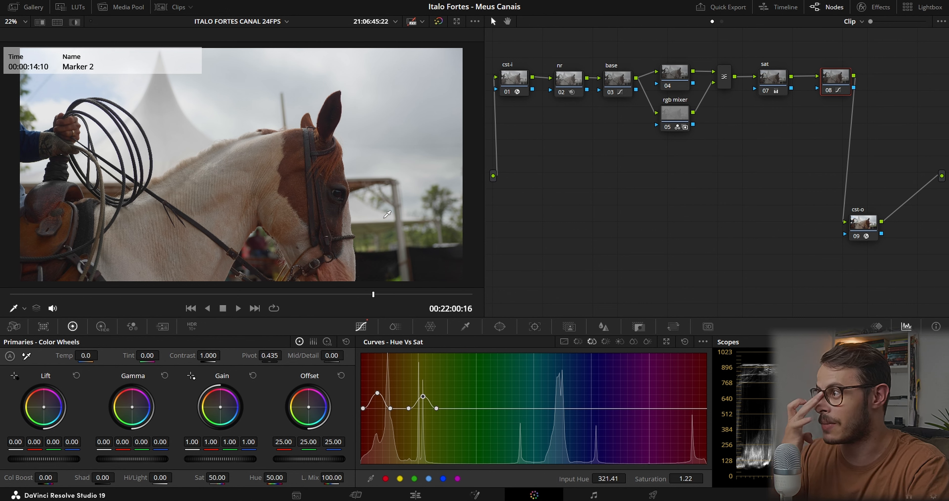
In the Hue Vs Lum curve, isolate the blue hues with two anchor points and lower their lum gain to 0.15 at input hue 101.49.
left_click(605, 341)
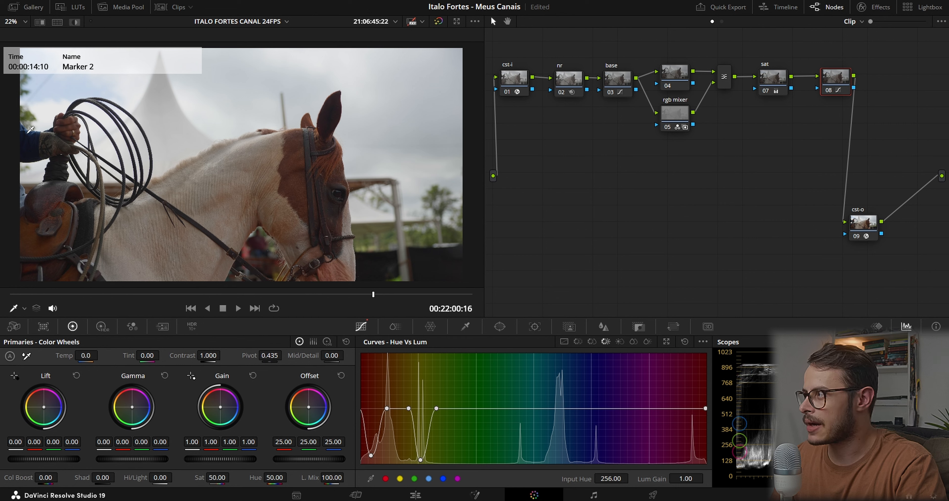
left_click(537, 407)
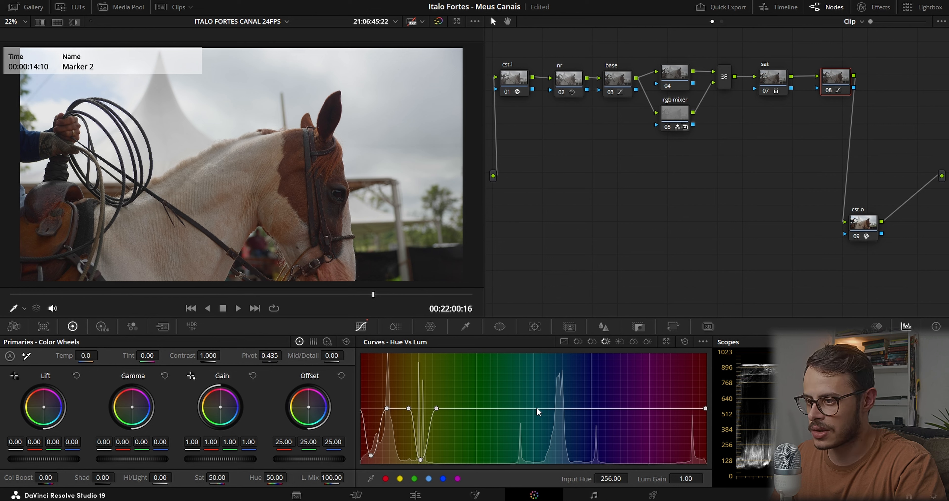
left_click(584, 407)
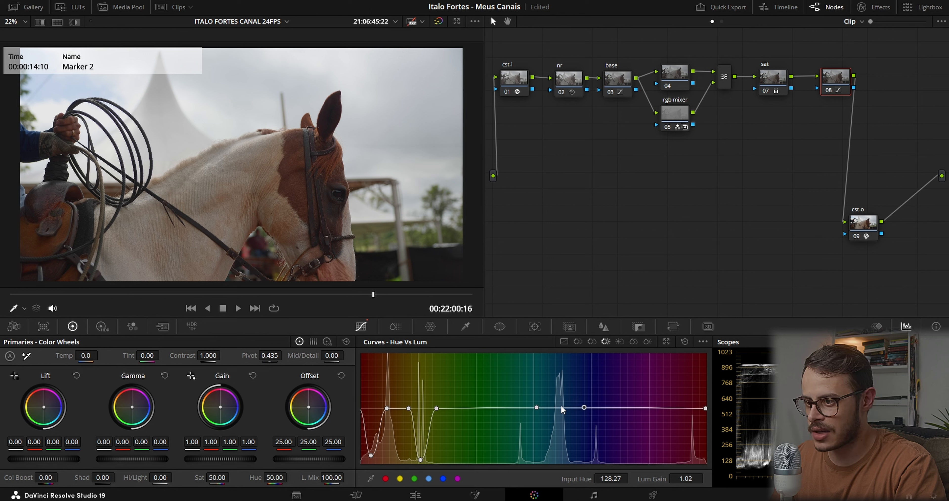
left_click_drag(558, 408, 560, 459)
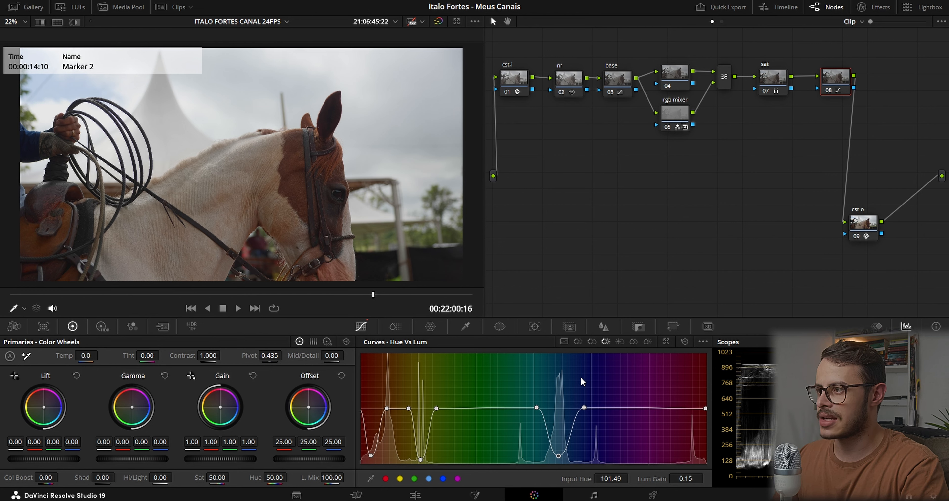
Lower the primary Gain of the sat node to 1.30 and check the graded image in full screen.
left_click(771, 82)
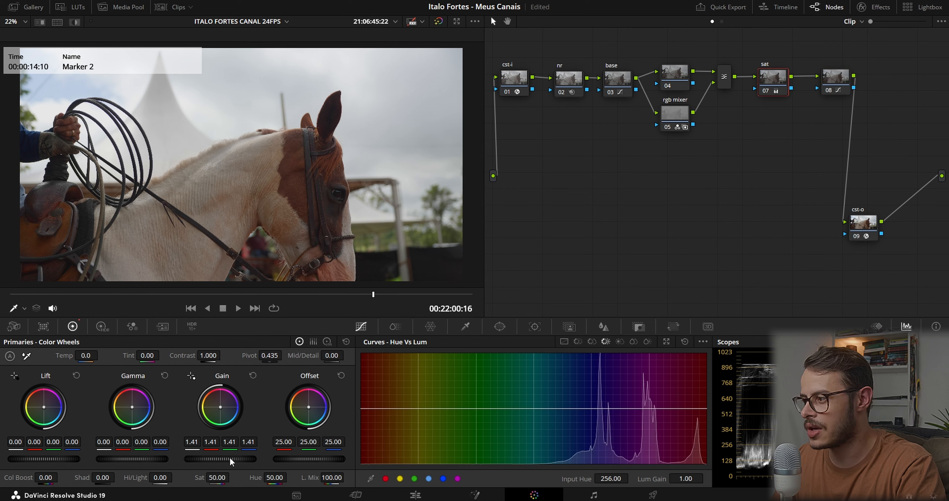
left_click_drag(230, 456, 207, 458)
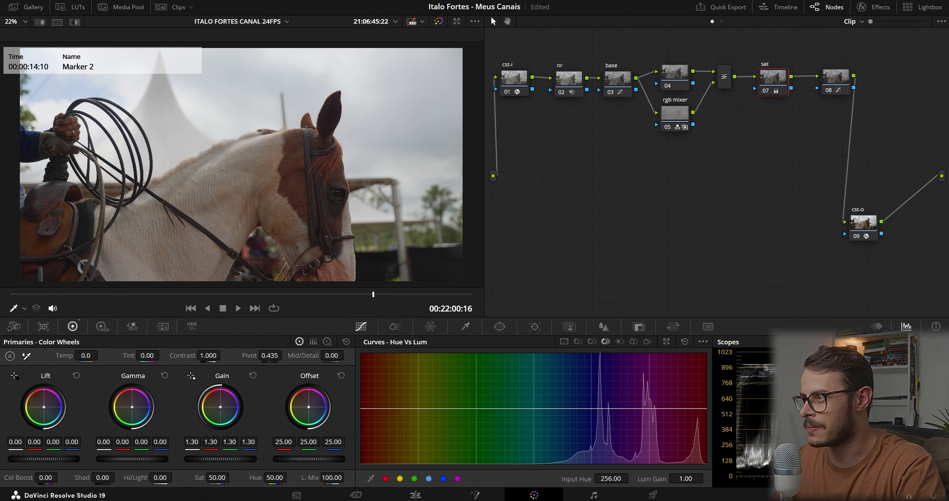
key("ctrl+s")
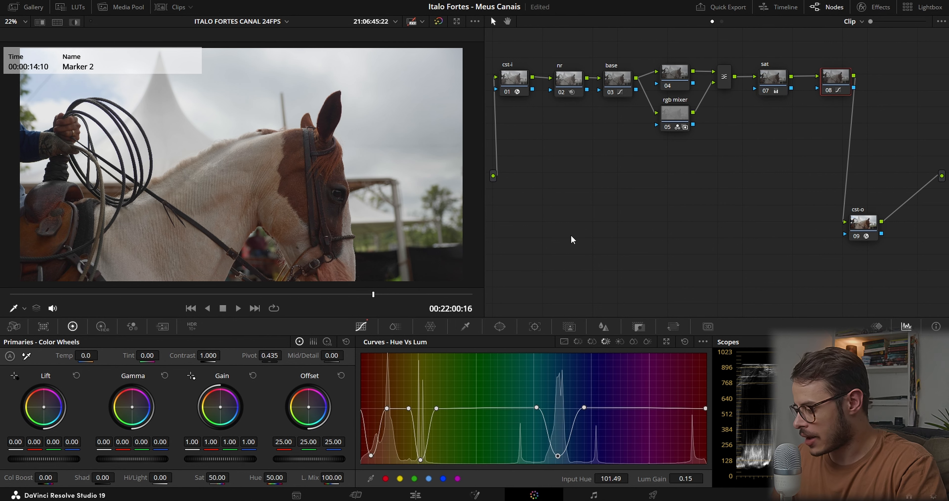
key("ctrl+f")
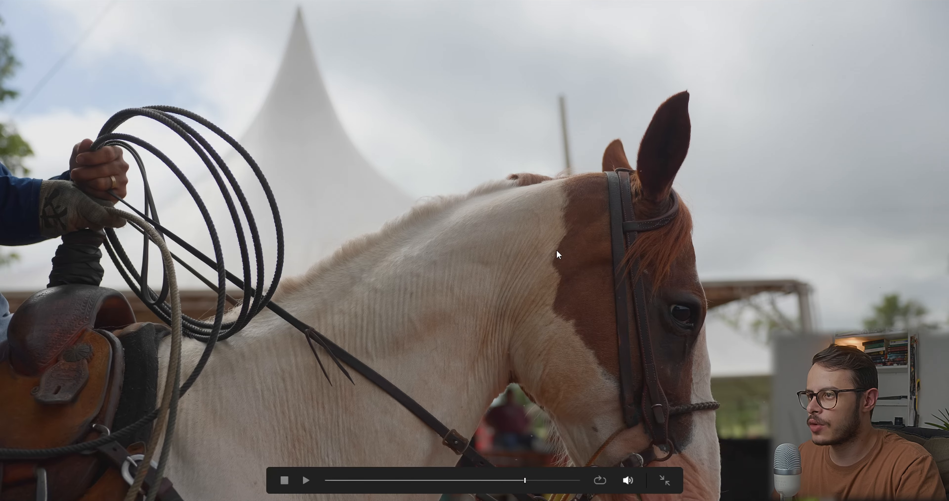
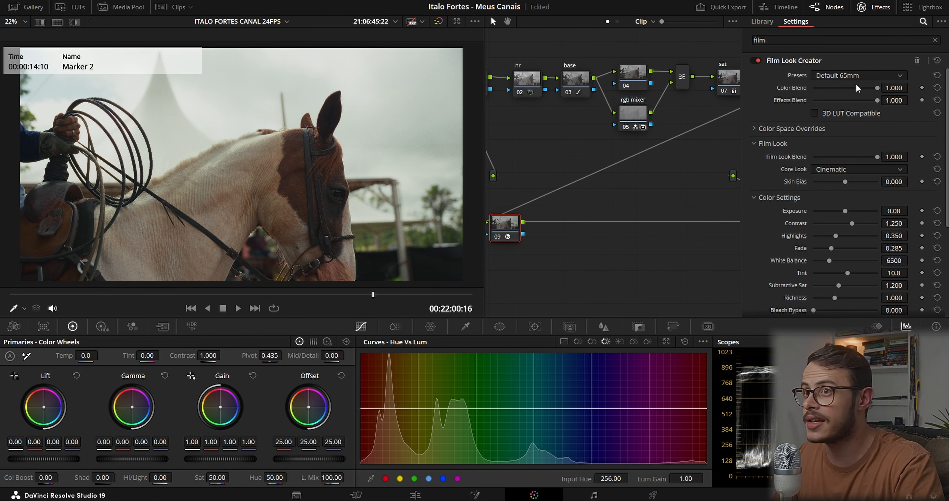
Apply the Clean Slate preset in the Film Look Creator and raise the Film Look Blend to 1.000.
left_click(854, 75)
left_click(841, 153)
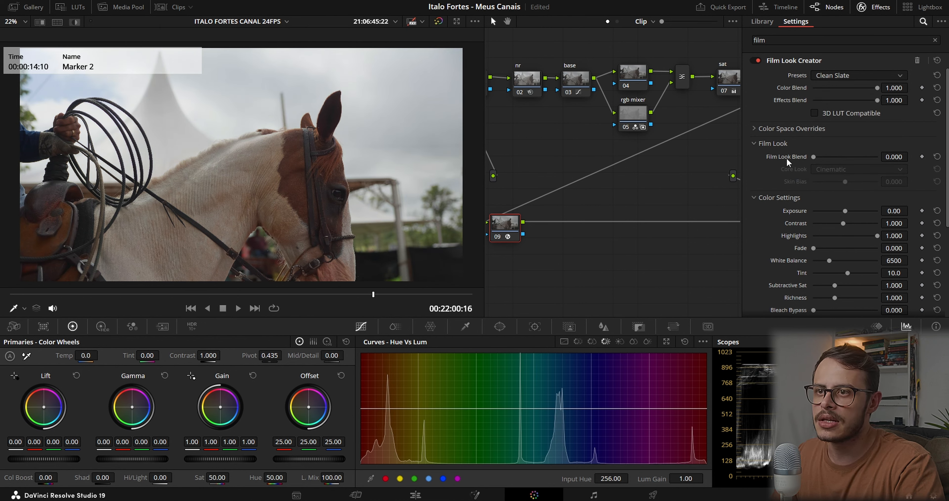
left_click_drag(810, 159, 920, 161)
Try the Rochester, Akasaka, Elated and Vintage core looks on the horse shot.
left_click(852, 169)
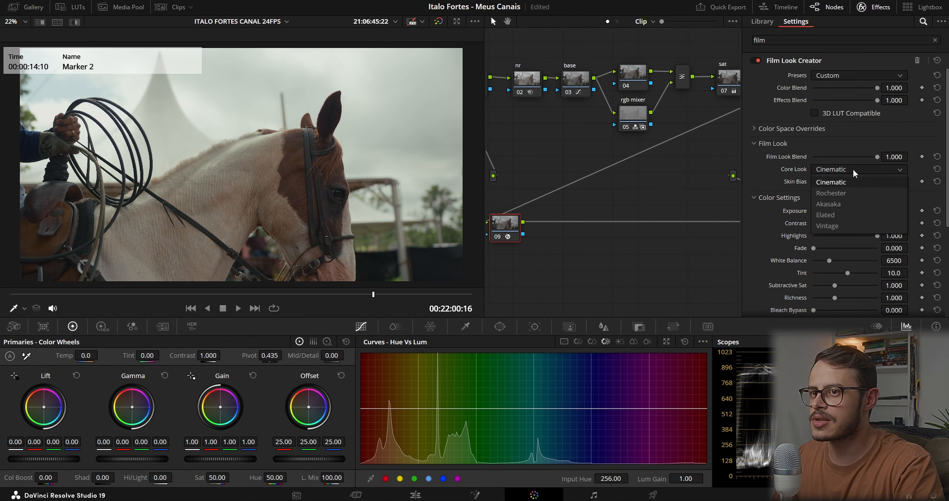
left_click(841, 193)
left_click(841, 170)
left_click(838, 207)
left_click(839, 170)
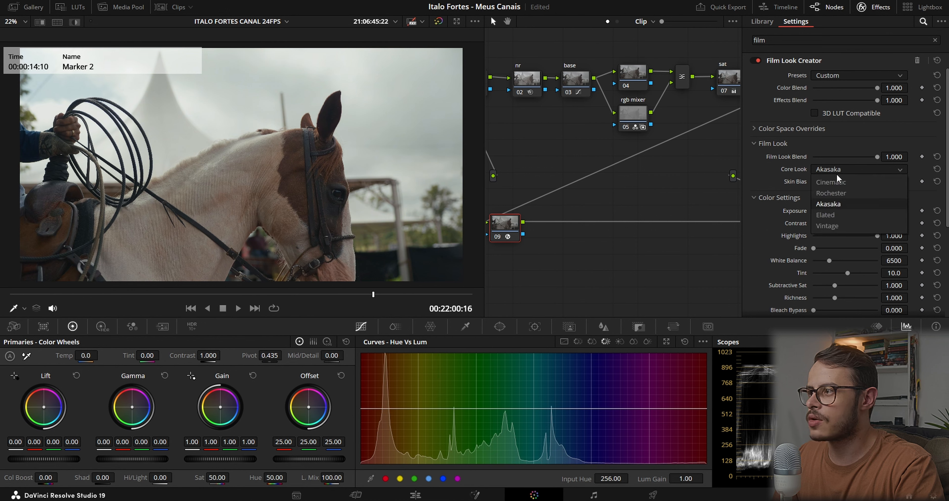
left_click(837, 216)
left_click(837, 170)
left_click(831, 226)
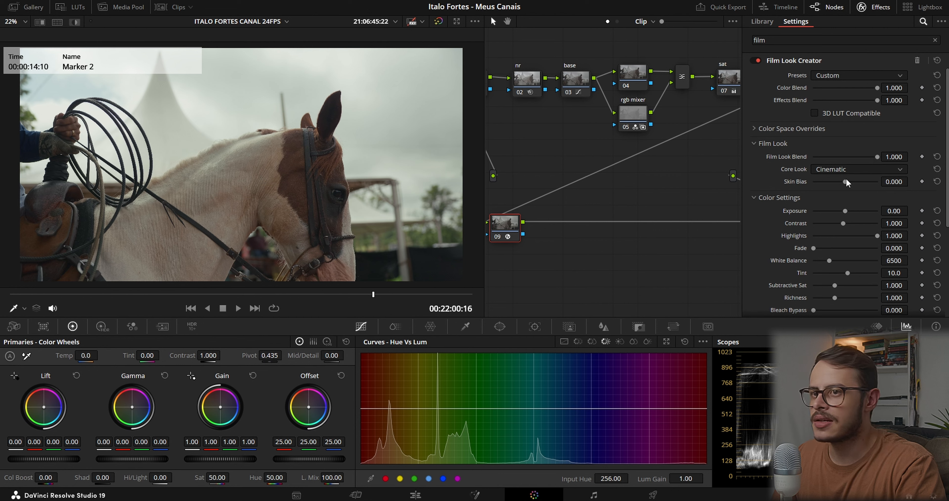
Using the Cinematic core look, set the Skin Bias to -0.008 and the Film Look Blend to 0.5.
mouse_move(845, 182)
left_mouse_down()
mouse_move(803, 182)
mouse_move(877, 187)
mouse_move(848, 190)
left_mouse_up()
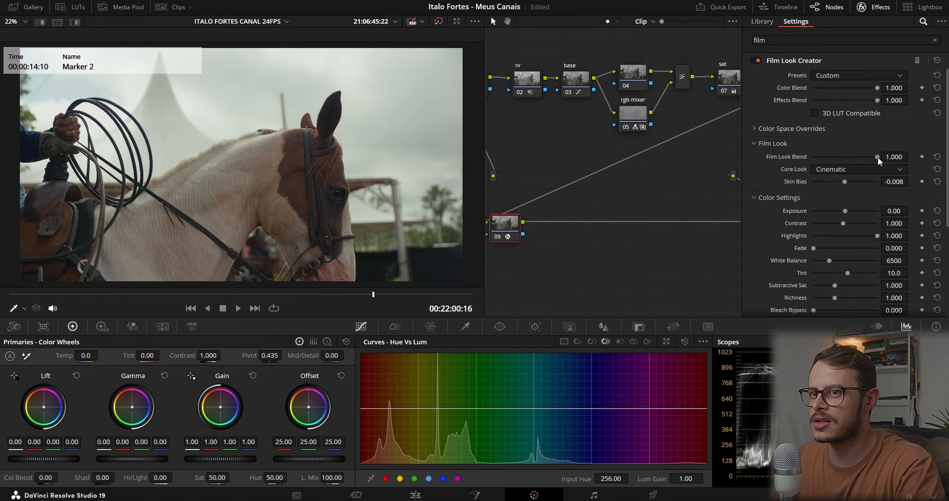
left_click_drag(875, 157, 845, 156)
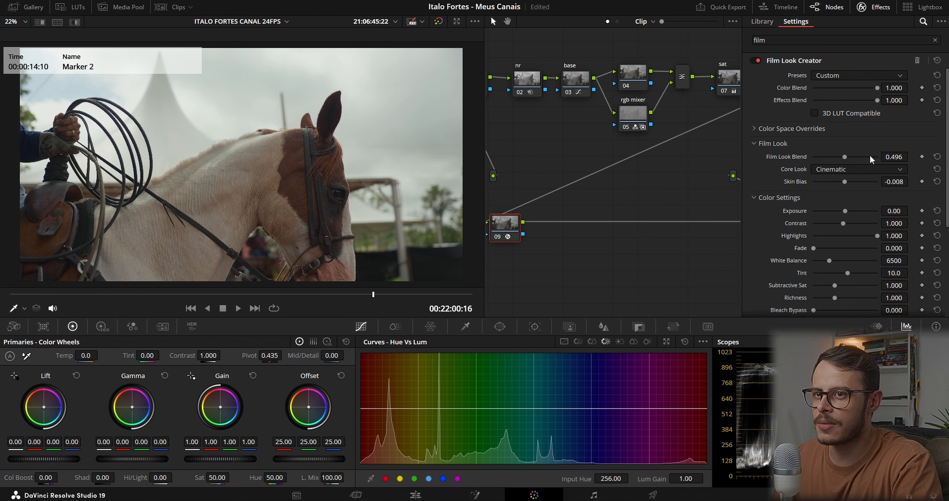
left_click_drag(845, 156, 847, 157)
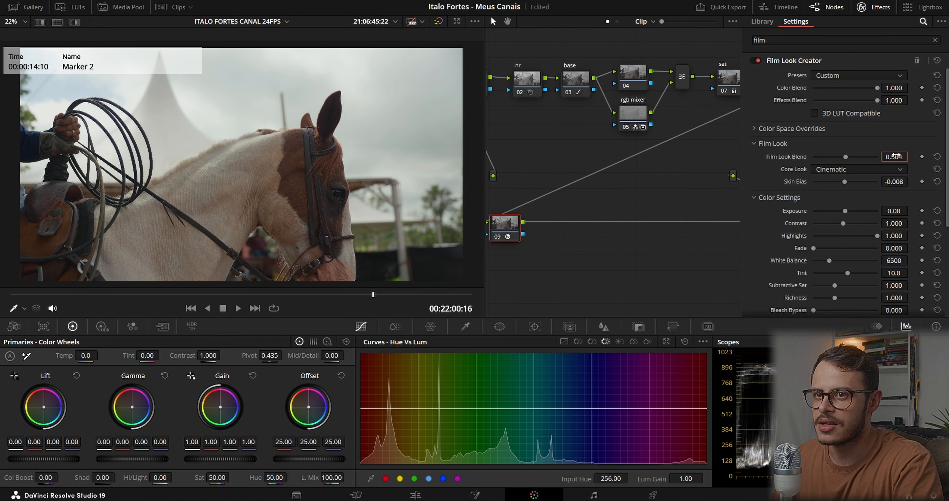
double_click(896, 156)
type("0.5")
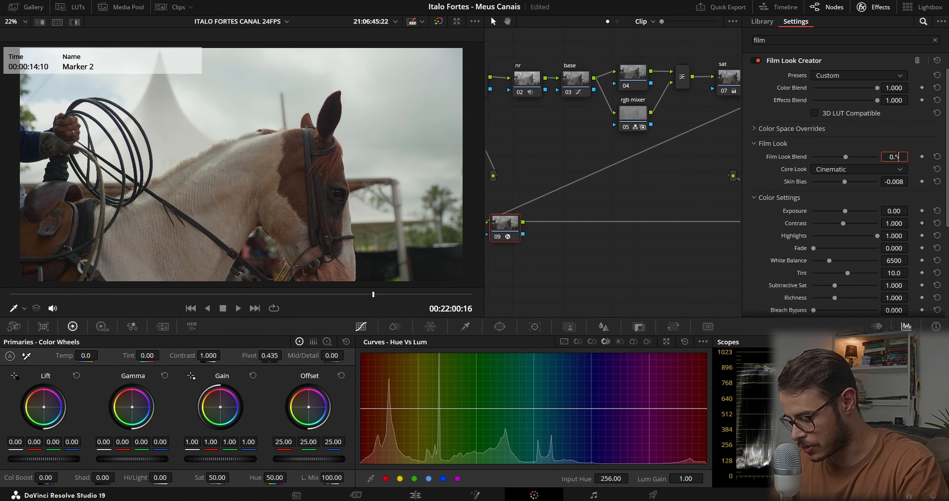
key("Return")
left_click(864, 143)
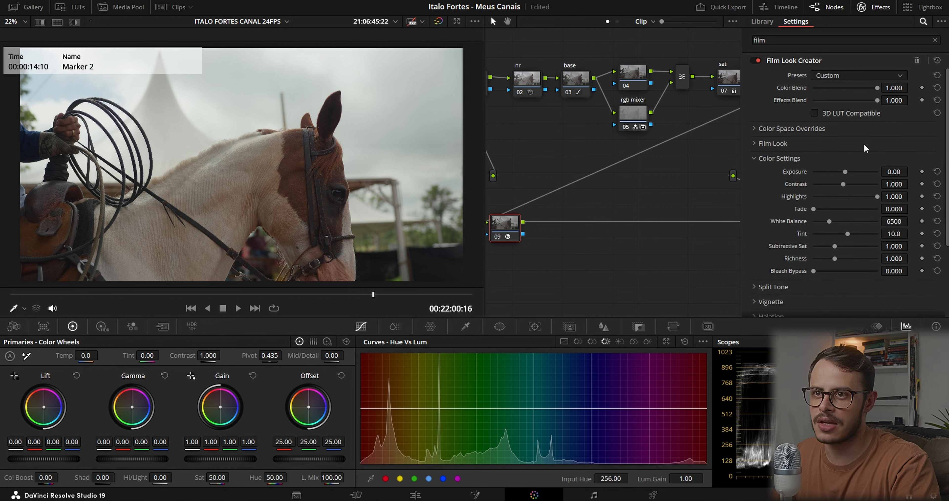
left_click(812, 148)
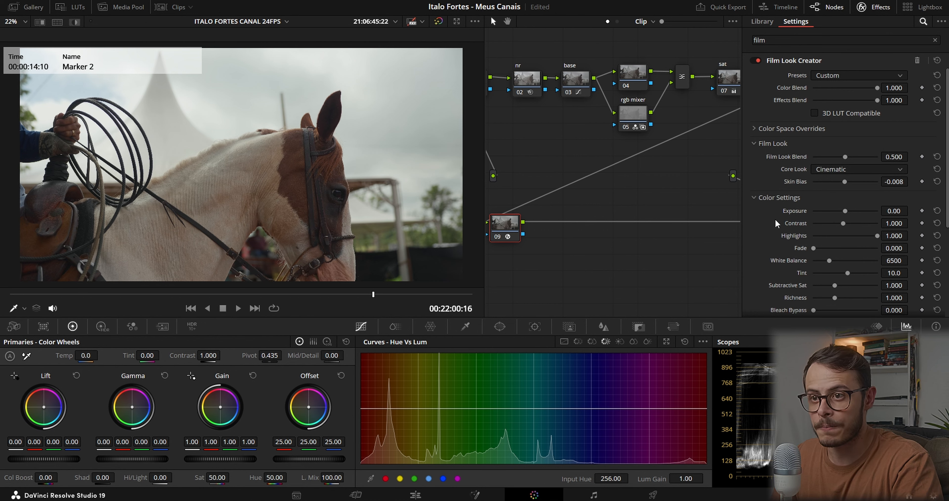
In the film look's Color Settings, raise the Fade to 0.171 and the Contrast to 1.175.
scroll(792, 223, "down", 2)
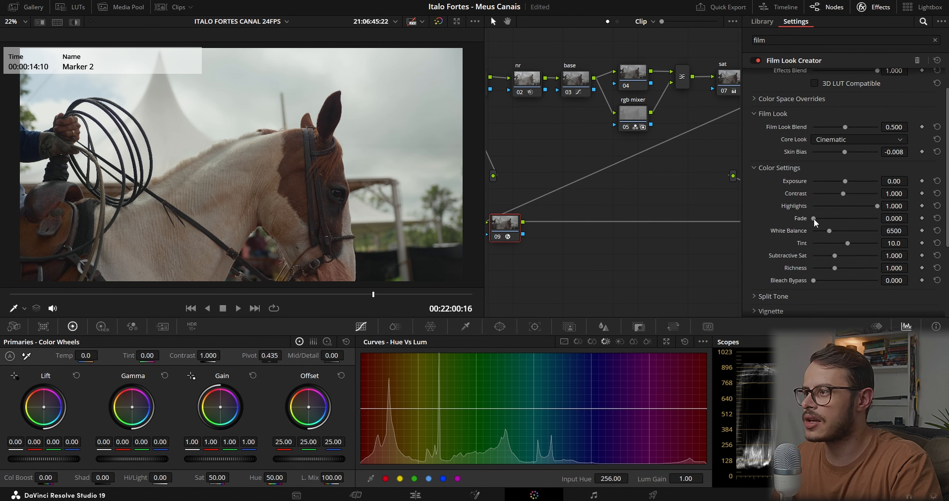
left_click_drag(813, 218, 824, 219)
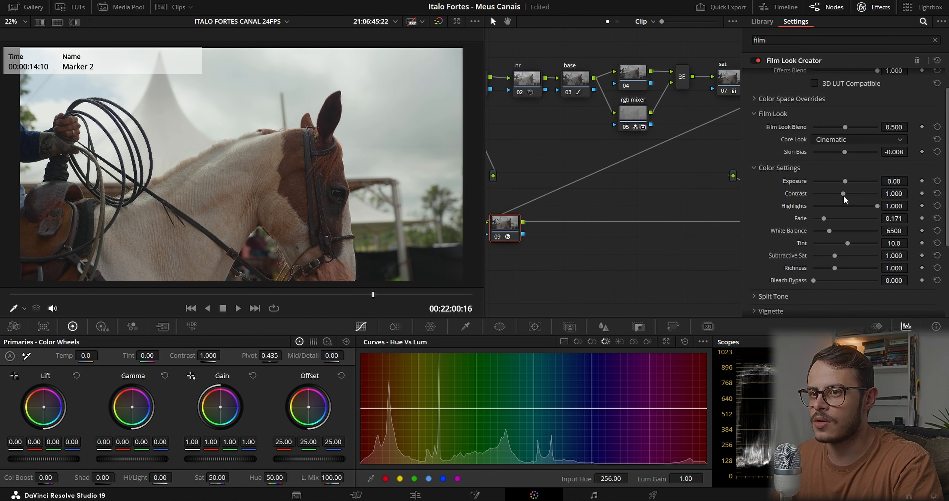
left_click_drag(844, 196, 850, 195)
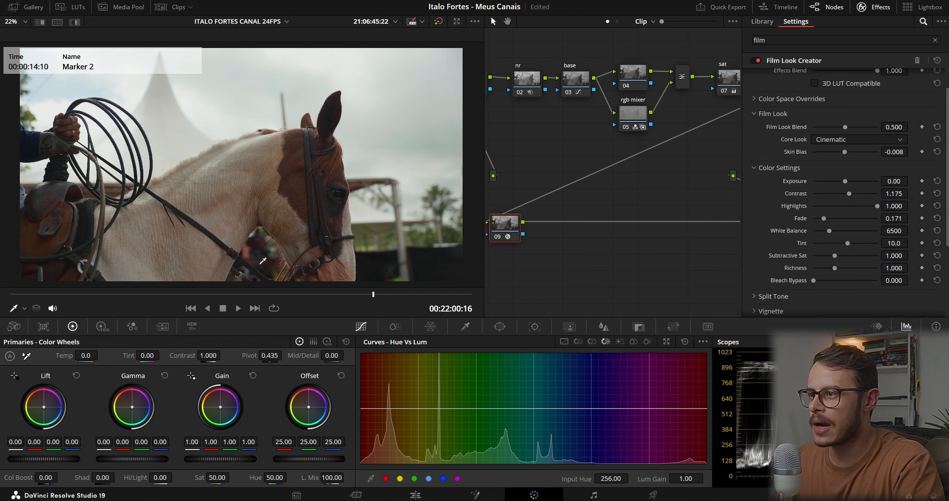
Show the clip's Camera Raw settings to review its Canon RAW decode options.
left_click(13, 328)
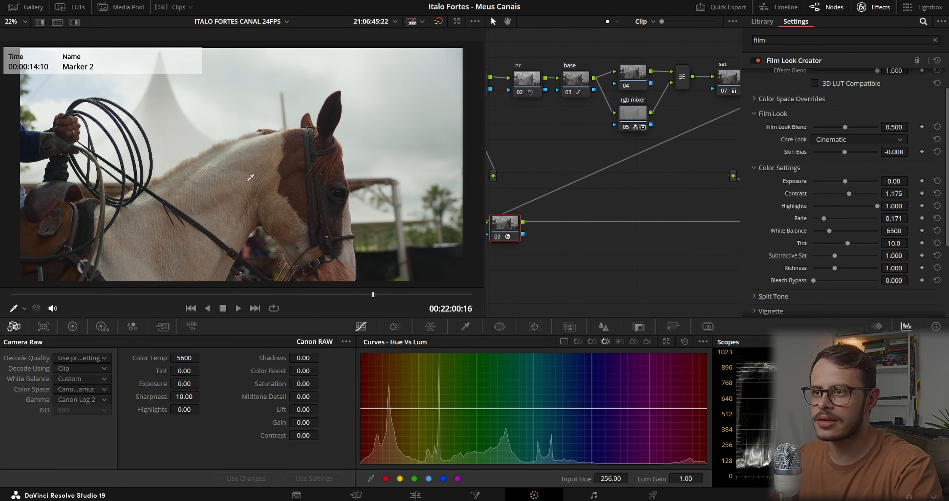
left_click(875, 10)
left_click(875, 9)
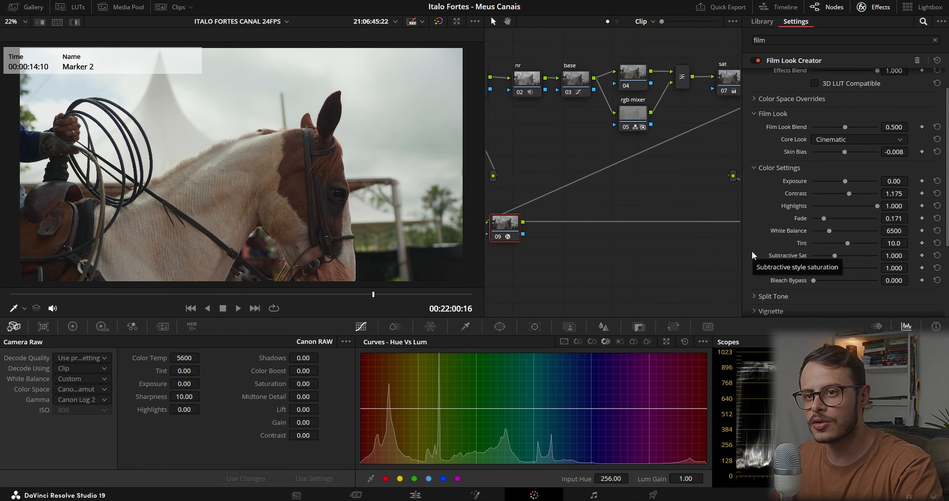
Enable Split Tone in the Film Look Creator with an Amount of 1.000 and a Hue Angle of 189.8.
scroll(766, 253, "down", 3)
left_click(756, 237)
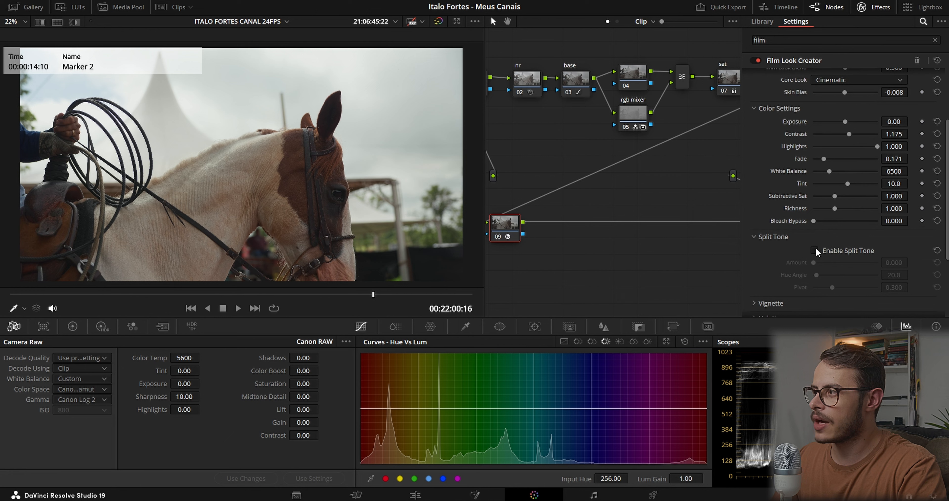
left_click(814, 250)
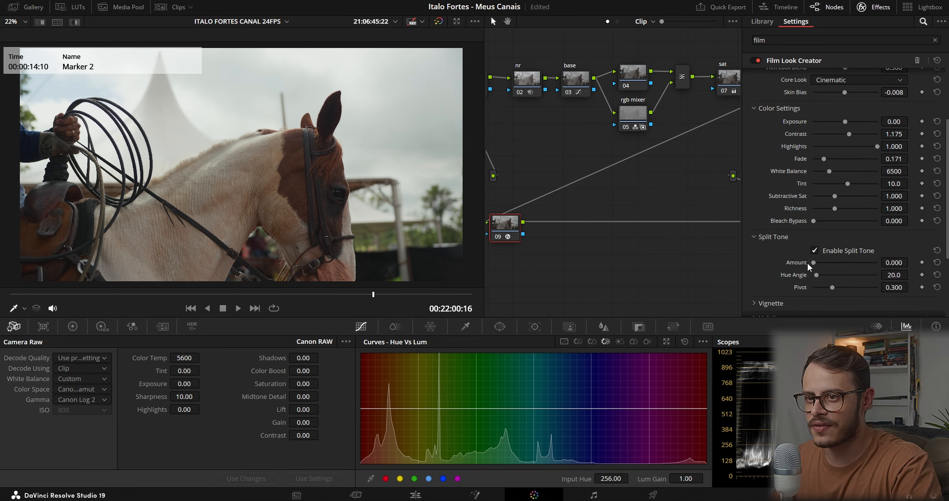
left_click_drag(813, 263, 894, 274)
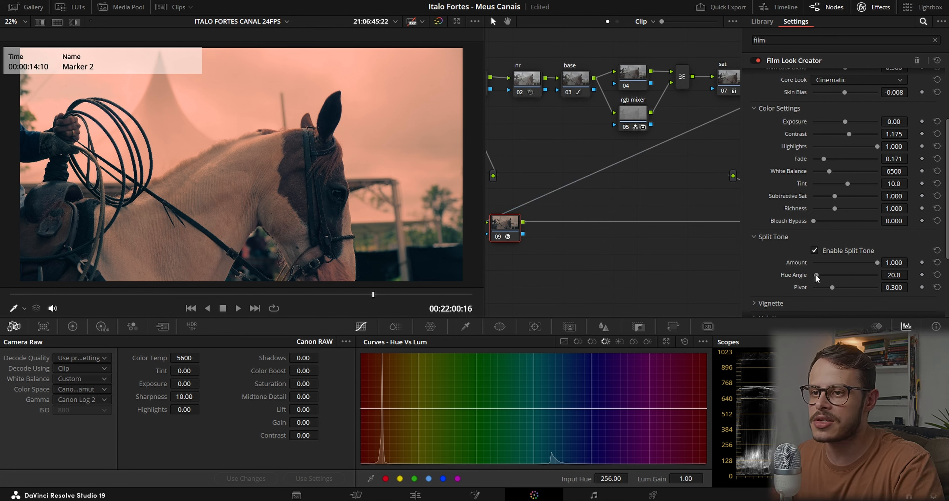
left_click_drag(816, 277, 847, 275)
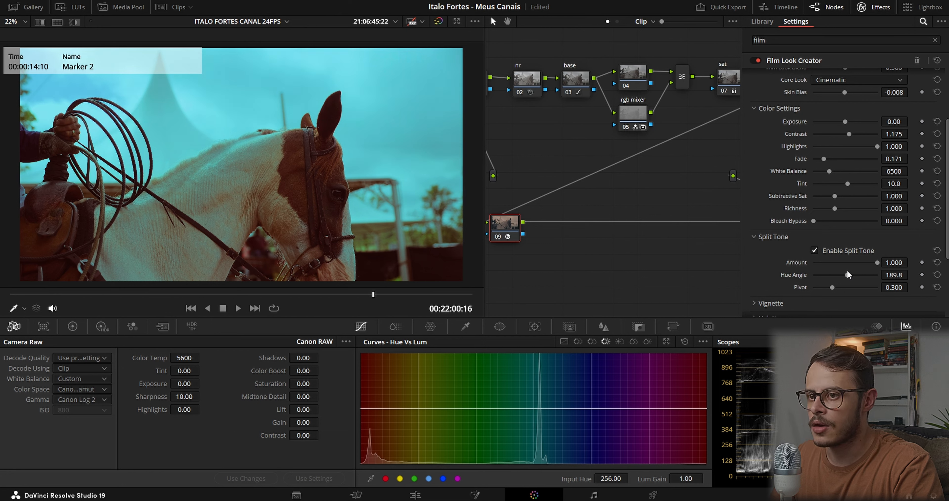
Reduce the Split Tone Amount to 0.202 and switch the scopes to Parade.
left_click_drag(877, 262, 827, 264)
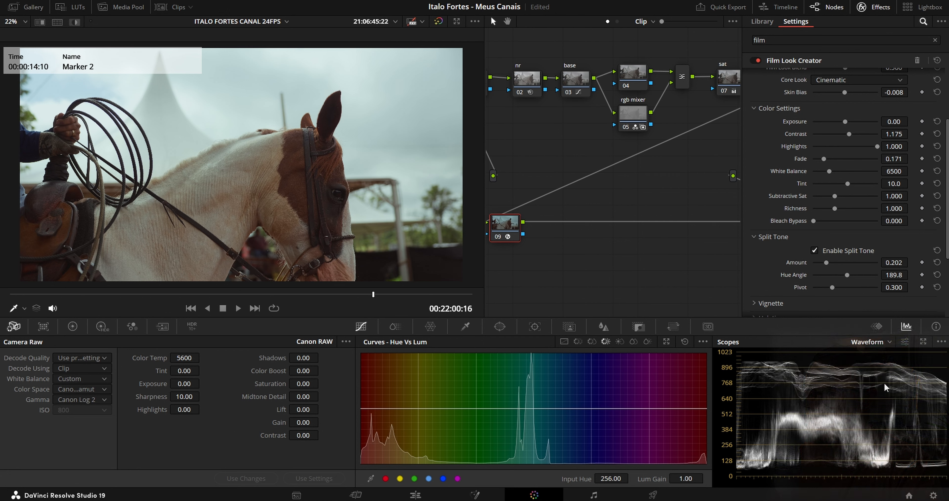
left_click(884, 343)
left_click(877, 355)
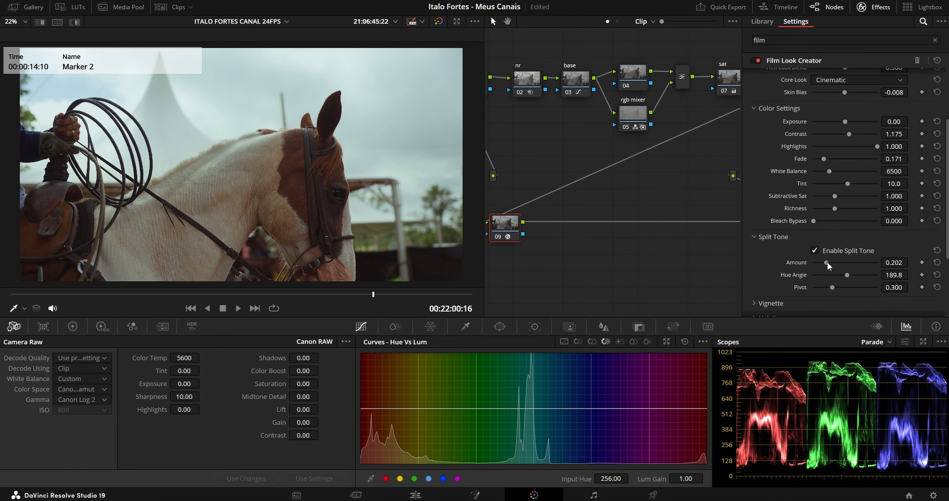
Push the Split Tone Amount to 1.000, bring it back to 0.279, and compare the image without and with Split Tone.
left_click_drag(827, 262, 882, 264)
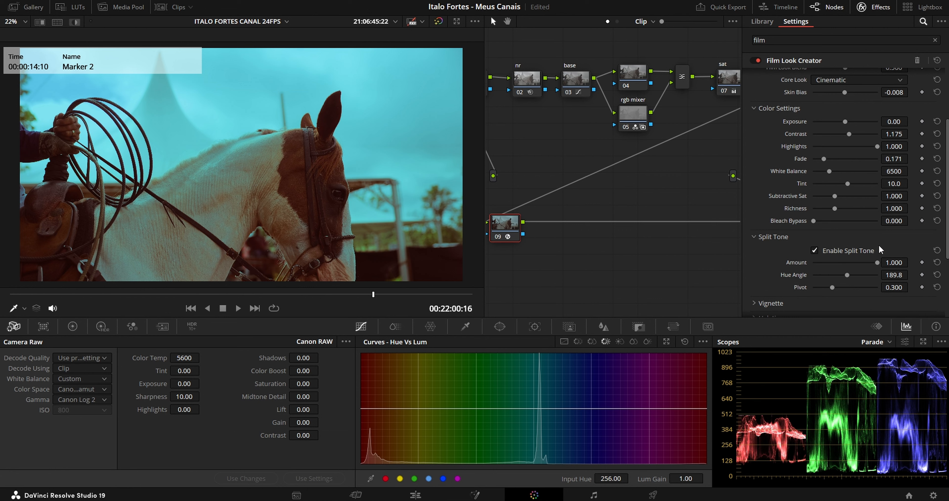
left_click_drag(870, 263, 831, 263)
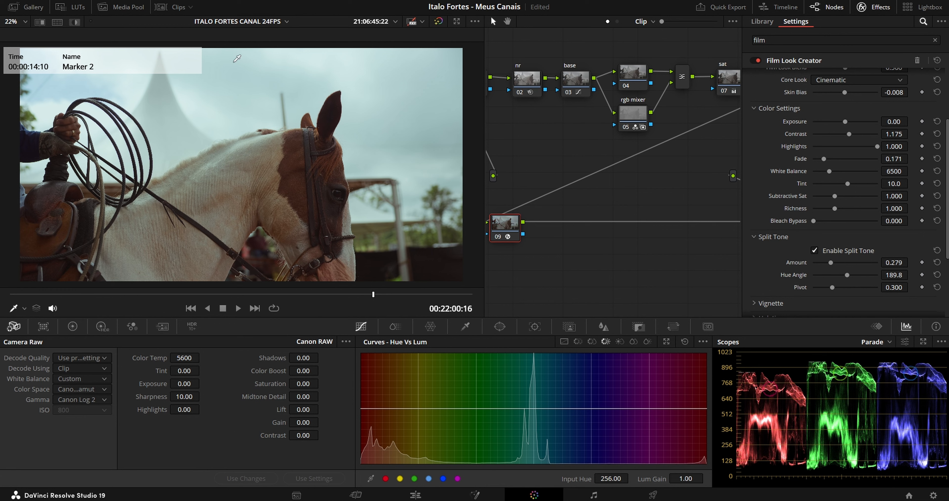
left_click(814, 251)
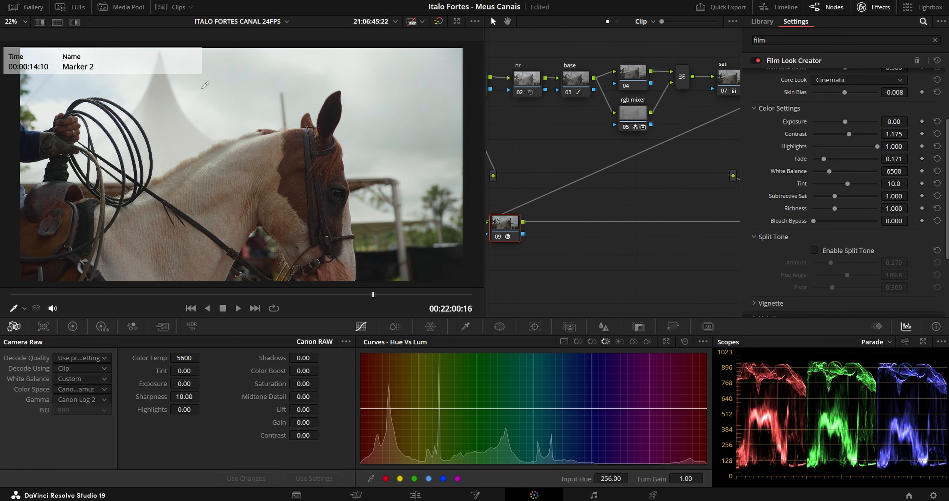
left_click(813, 251)
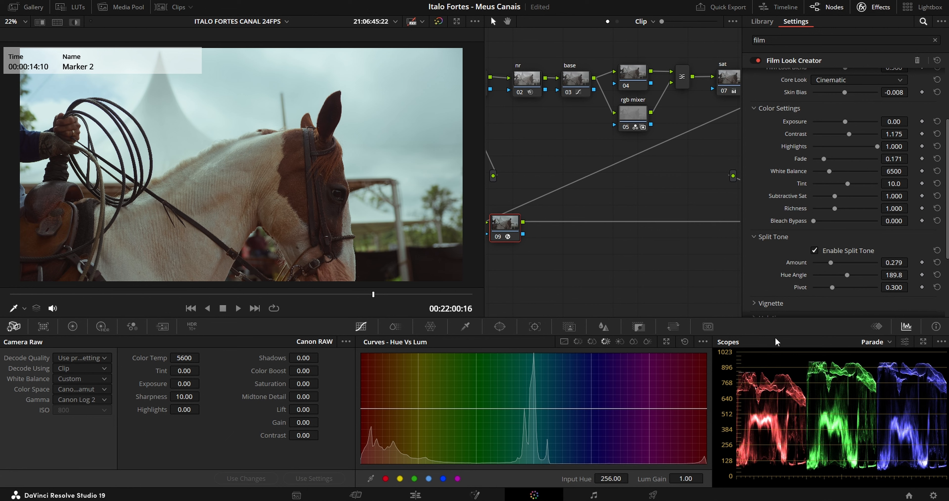
Set the Split Tone Amount to 0.233 and Pivot to 0.349, then compare the image without and with it, leaving it enabled.
left_click_drag(830, 262, 828, 262)
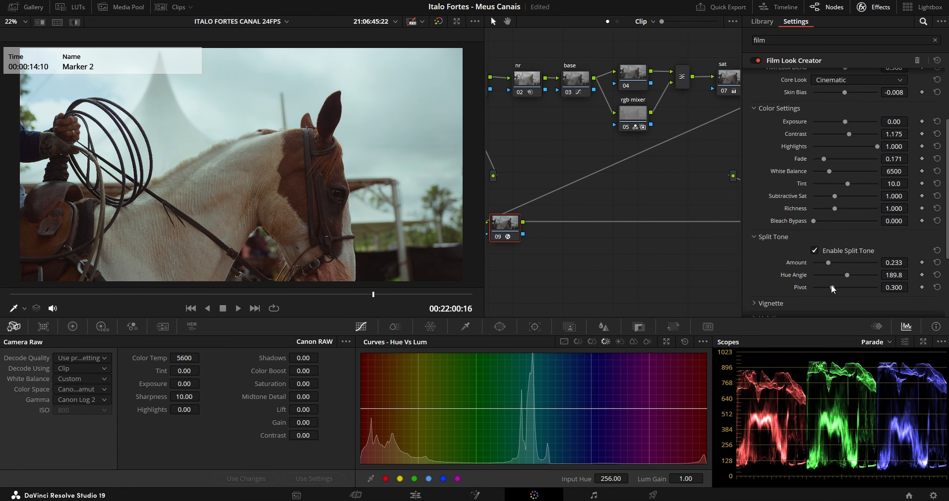
left_click_drag(831, 286, 837, 287)
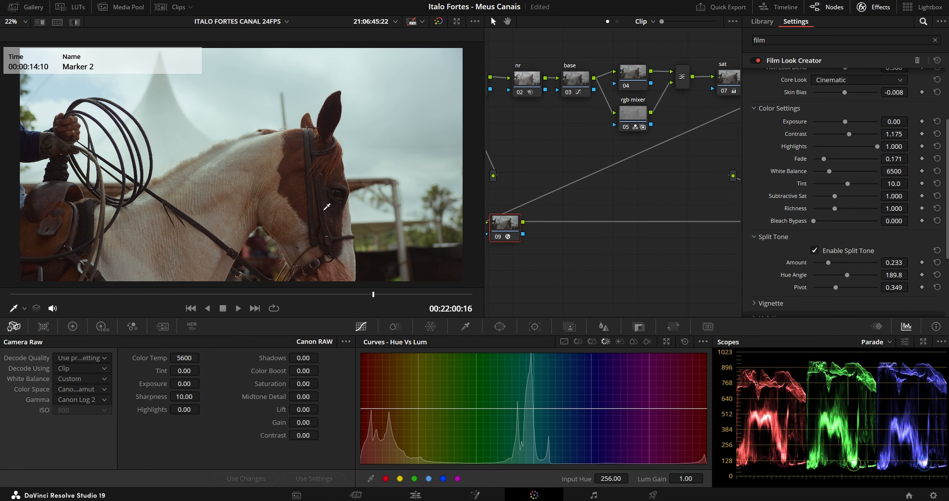
left_click(814, 251)
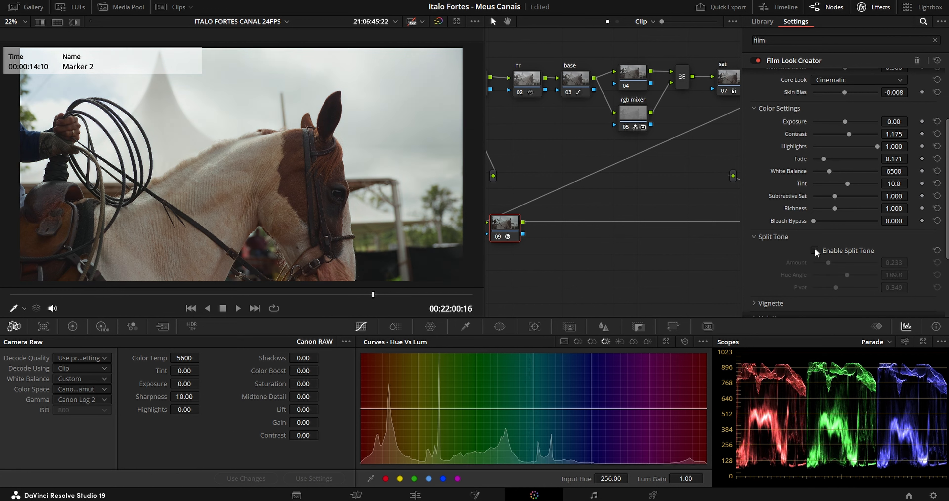
left_click(814, 251)
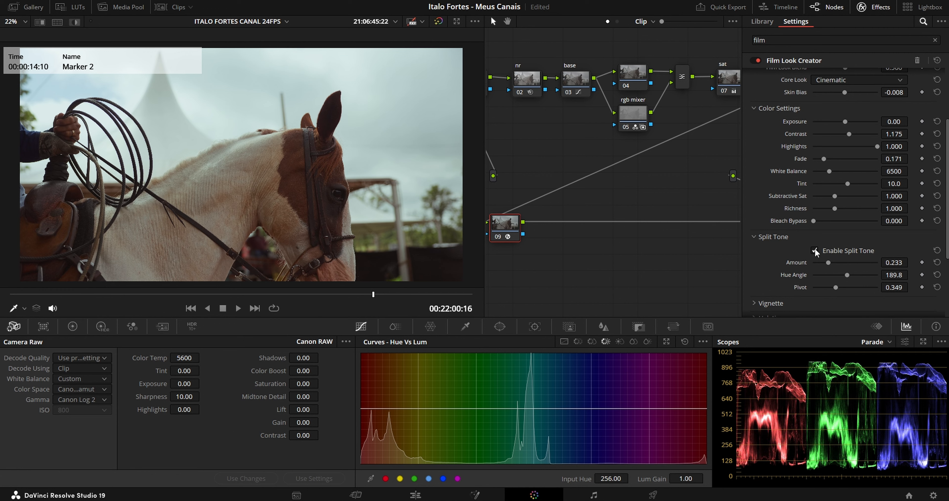
left_click(814, 250)
left_click(814, 251)
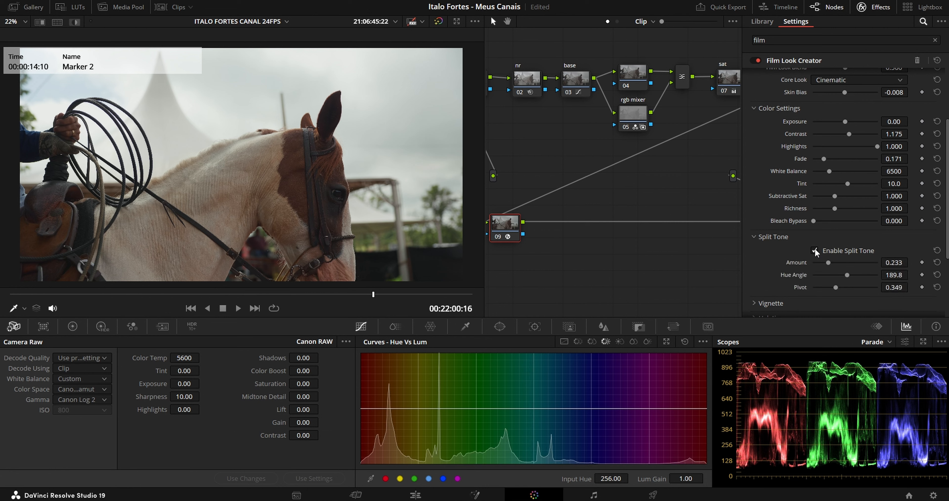
Compare the image again without and with Split Tone in the Film Look Creator, leaving it enabled.
left_click(815, 251)
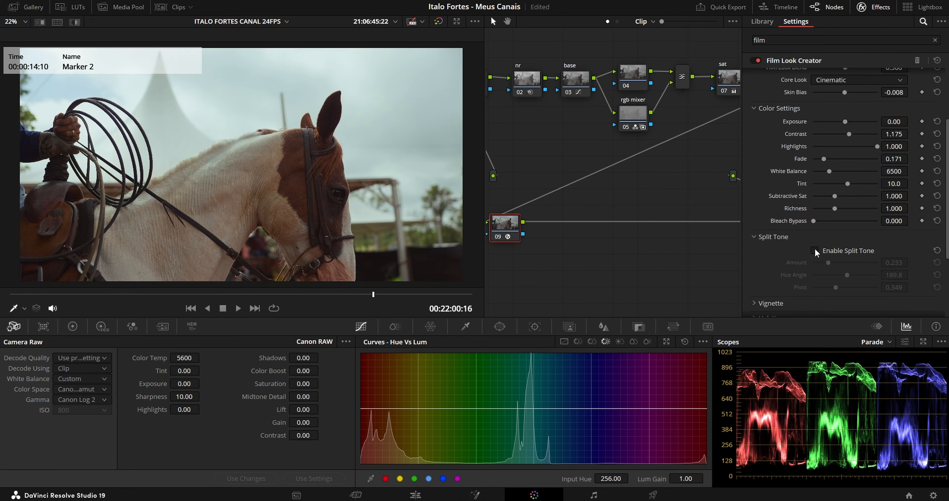
left_click(815, 251)
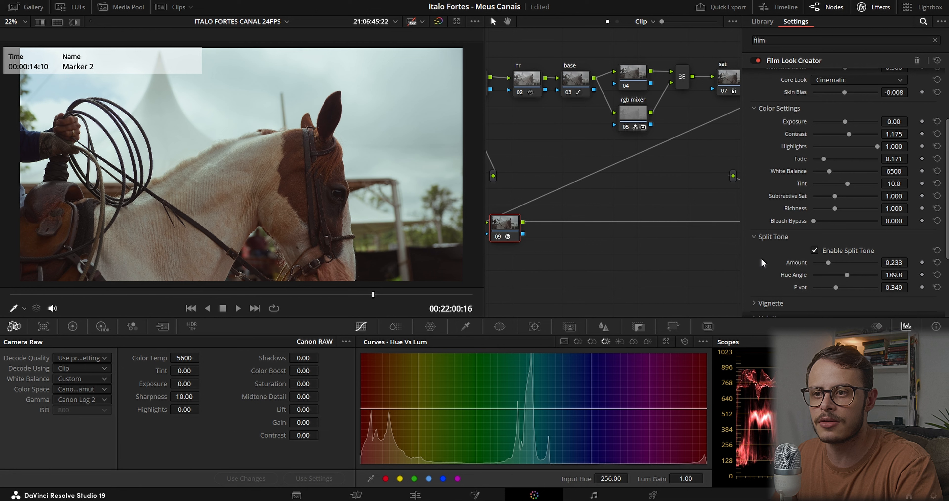
Enable Grain in the Film Look Creator and open its list of film gauge presets.
scroll(764, 262, "down", 3)
scroll(764, 262, "down", 1)
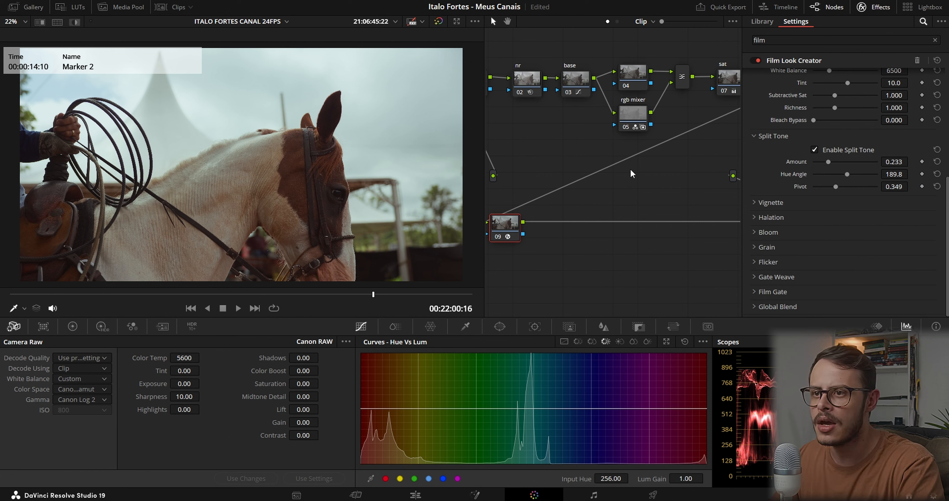
scroll(203, 147, "down", 1)
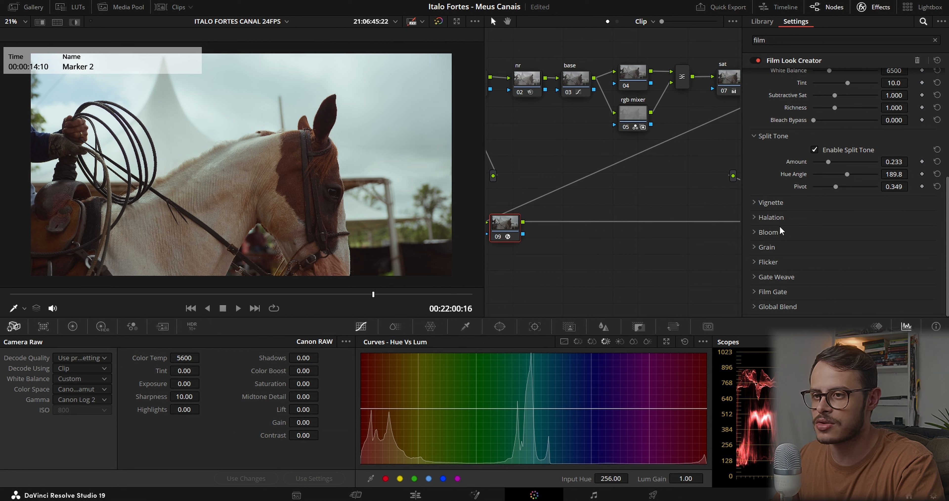
left_click(754, 248)
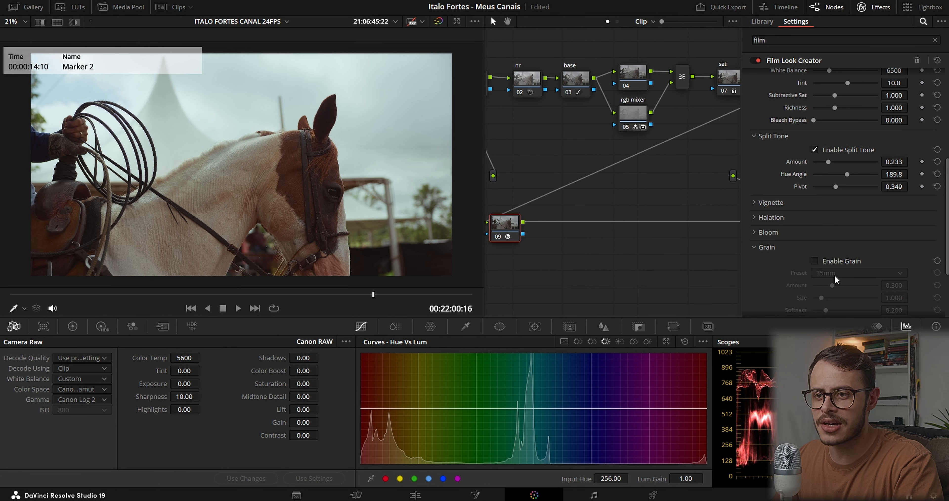
left_click(814, 261)
left_click(826, 275)
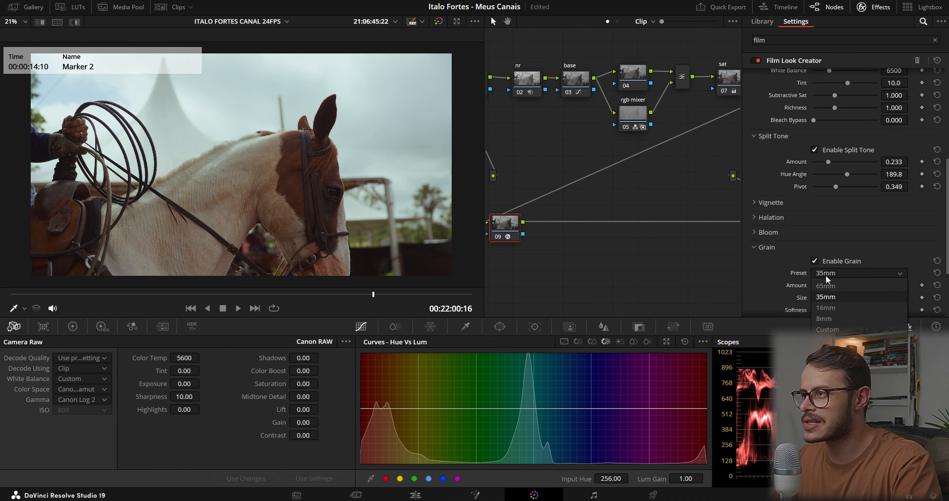
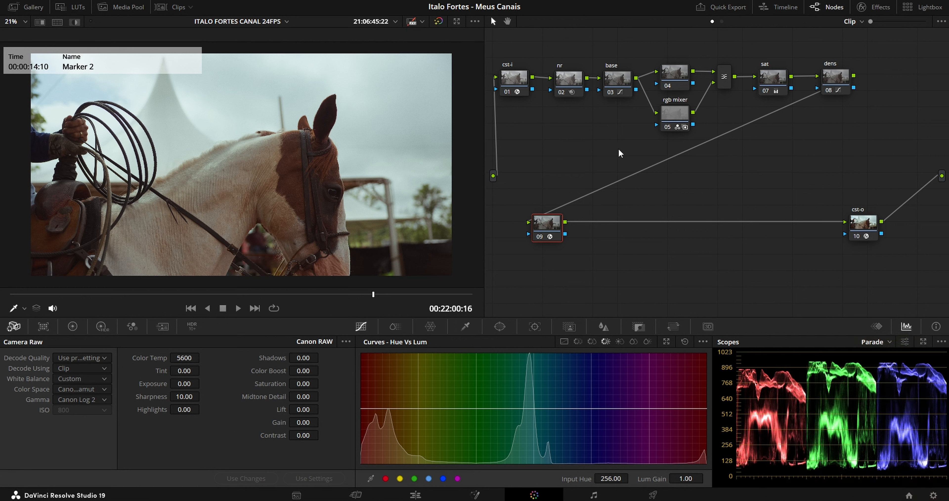
Switch the scopes to Waveform and slightly lower the highlight handle on the base node's custom curve.
left_click(881, 342)
left_click(882, 363)
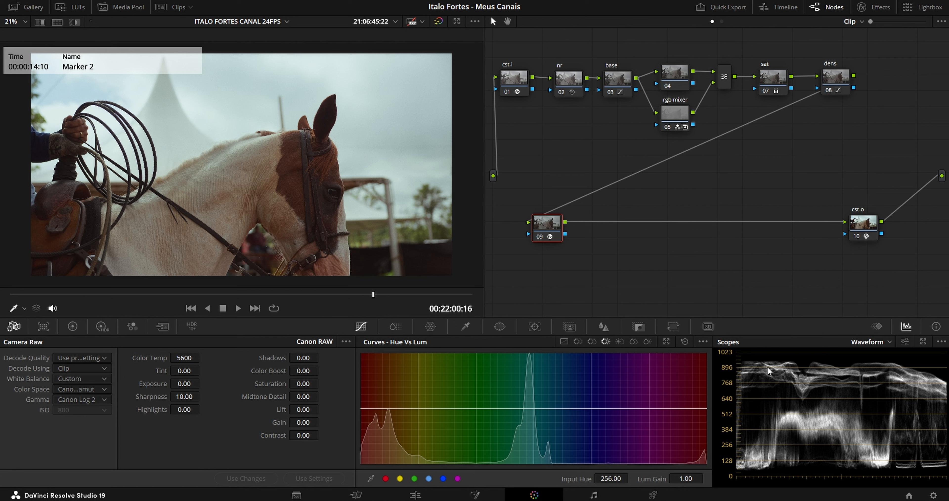
left_click(614, 81)
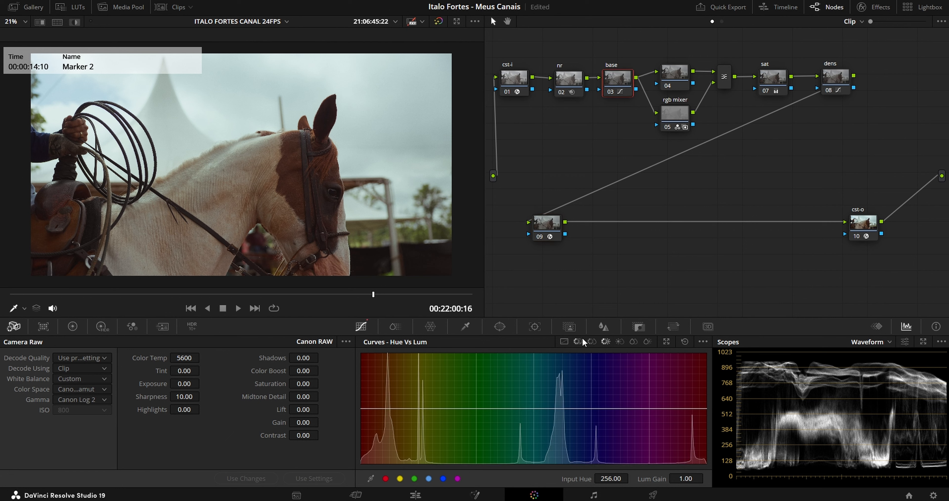
left_click(564, 342)
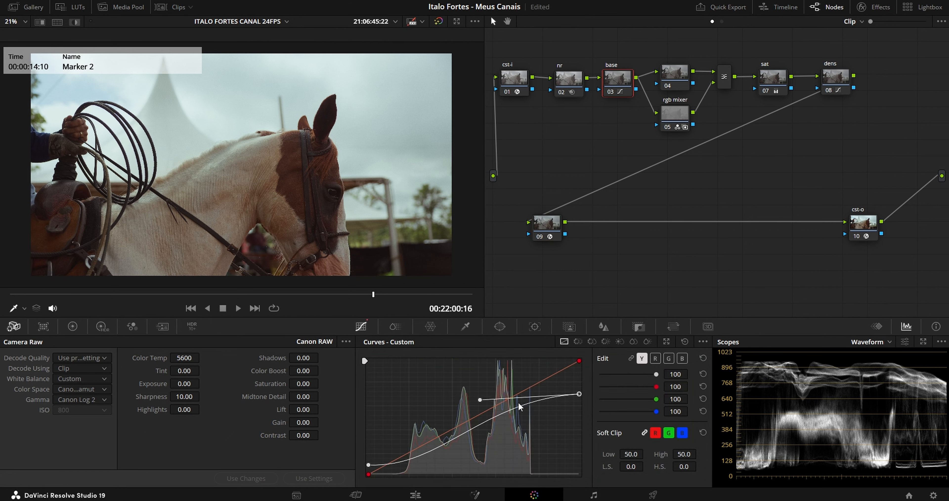
left_click_drag(484, 401, 484, 402)
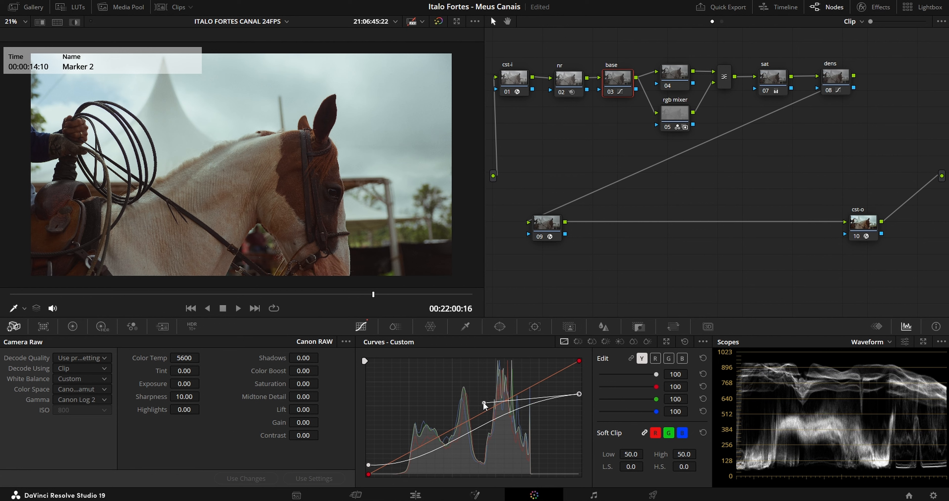
Slightly lower the base curve's black point, shorten its shadow handle, and save the project.
left_click(369, 464)
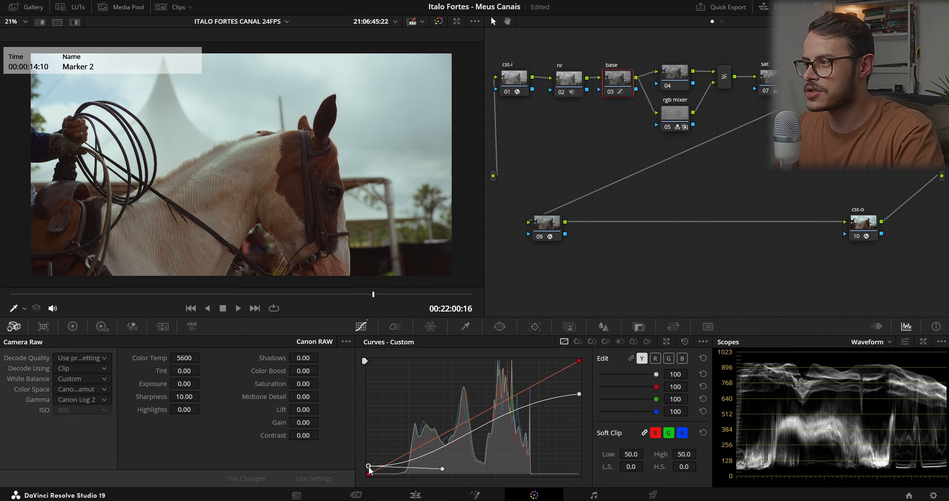
left_click_drag(369, 464, 369, 470)
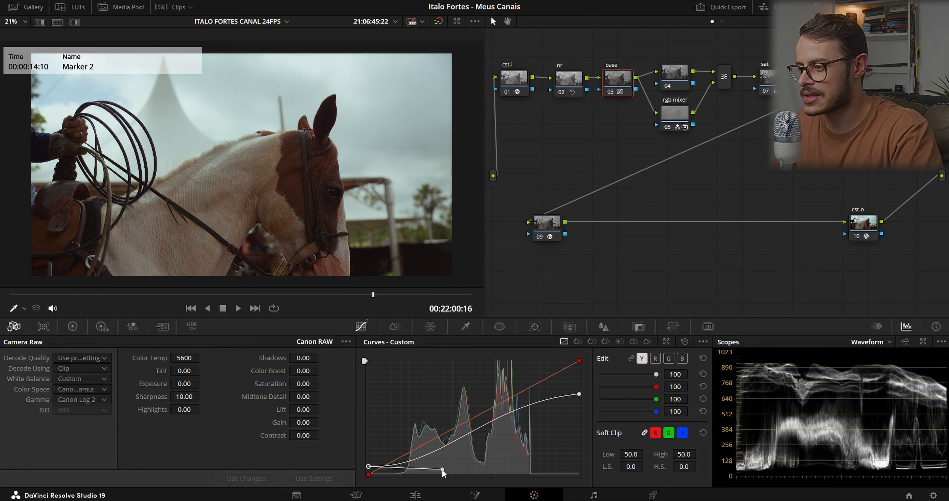
left_click_drag(442, 469, 434, 468)
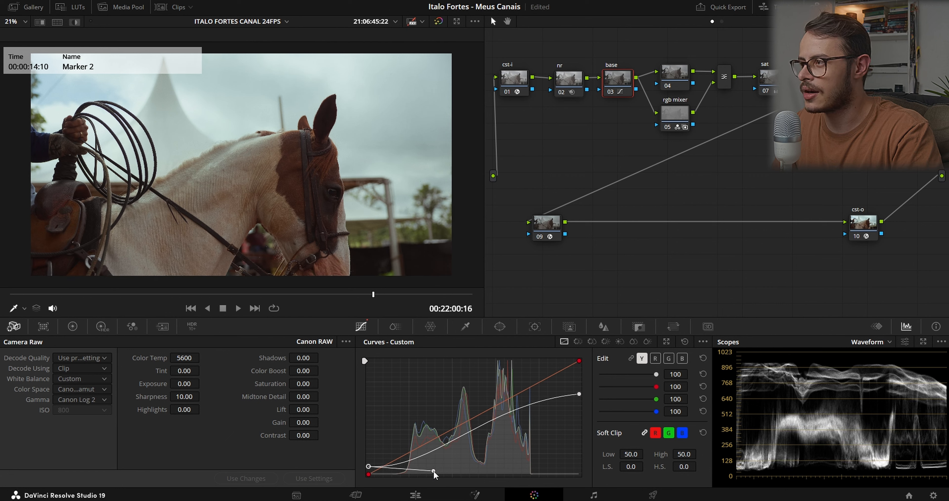
key("ctrl+s")
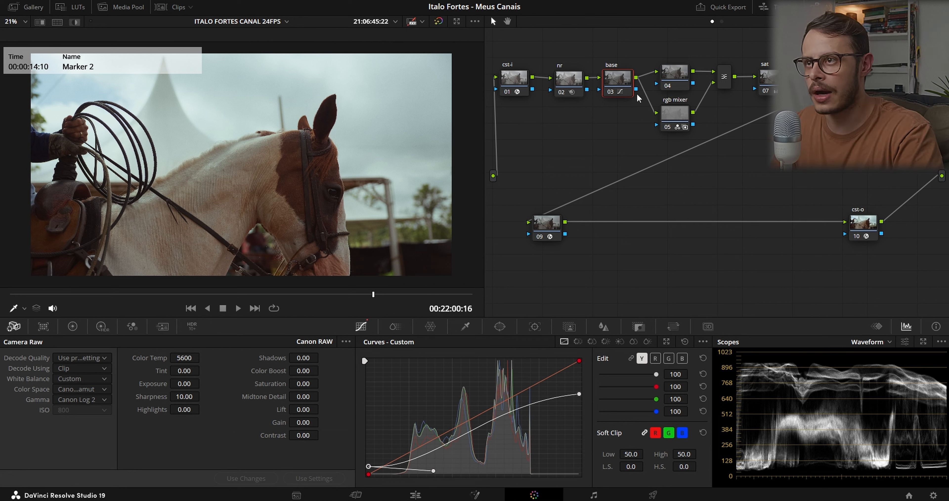
Lower the base node's Gamma to -0.01 with the primary color wheels.
left_click(73, 326)
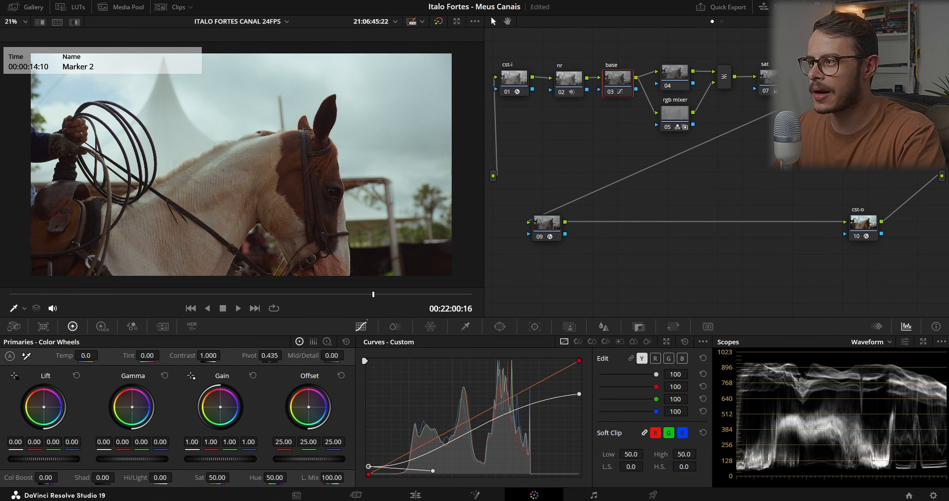
left_click_drag(132, 459, 122, 458)
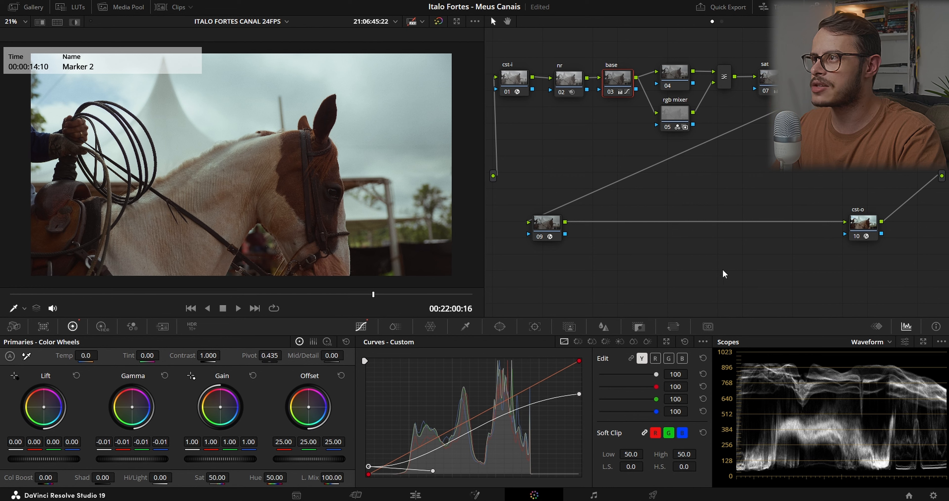
Label the Film Look Creator node "film".
left_click(554, 230)
right_click(545, 224)
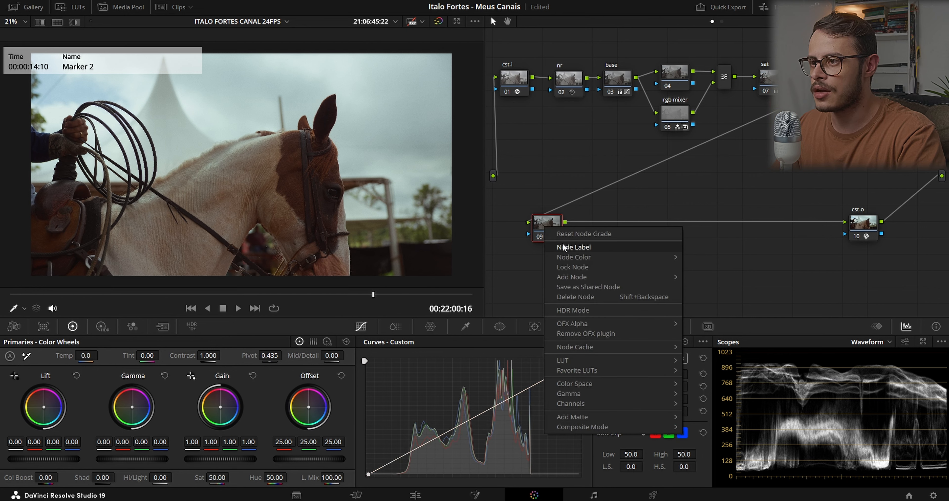
left_click(562, 244)
type("fi")
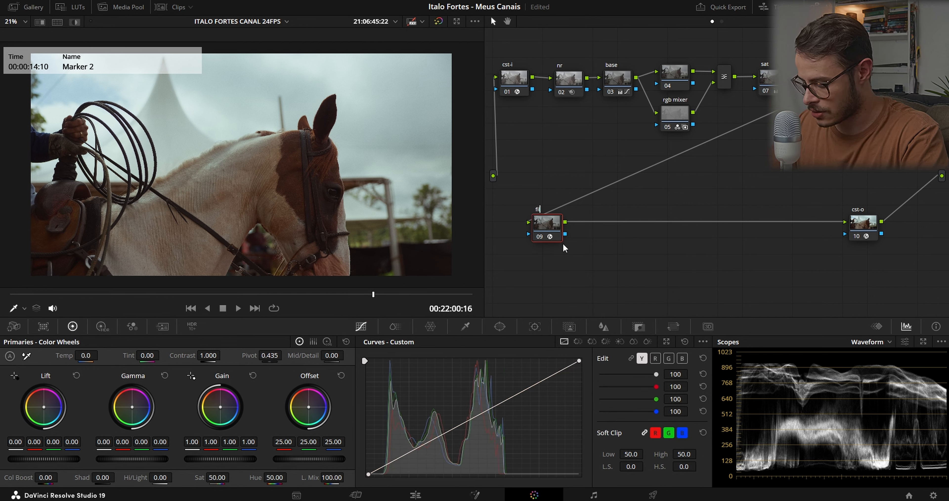
type("lm")
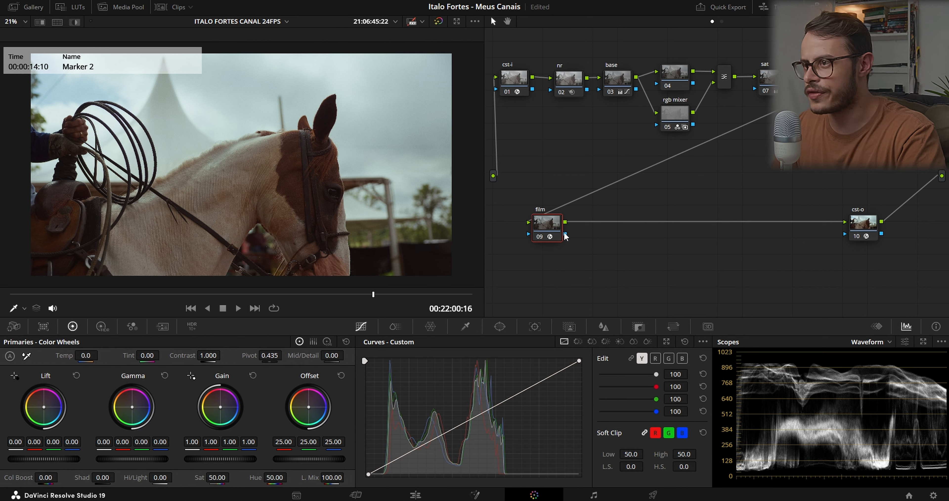
Add a serial node after film with a circular window stretched across most of the frame, about 58.70 in size, with softness about 13.94.
key("alt+s")
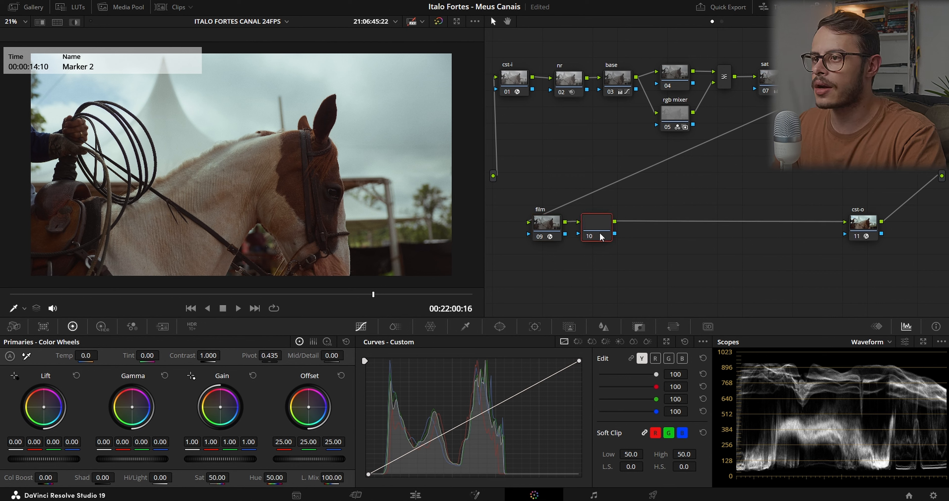
left_click(500, 326)
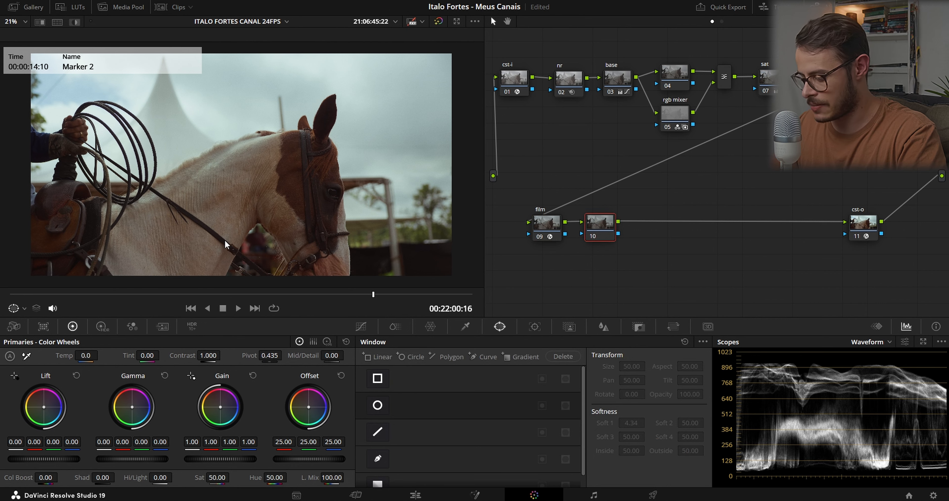
left_click(377, 405)
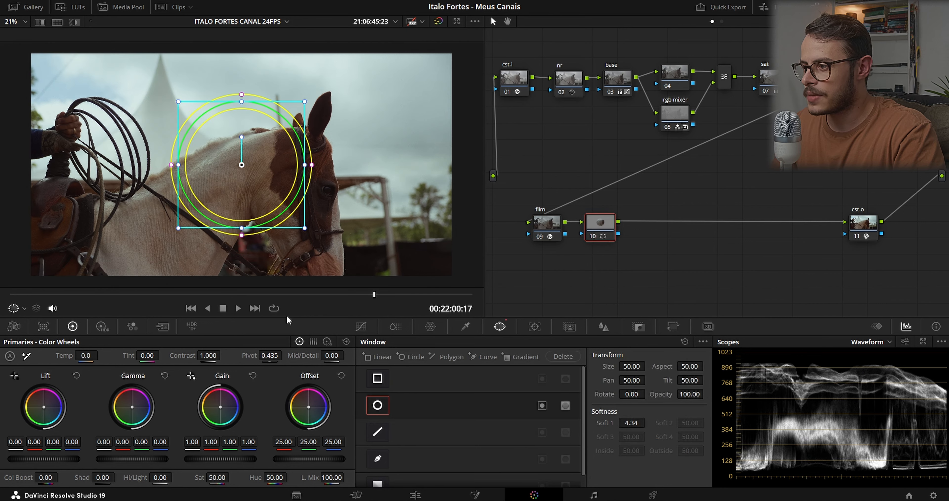
left_click_drag(305, 165, 433, 165)
left_click_drag(242, 228, 241, 272)
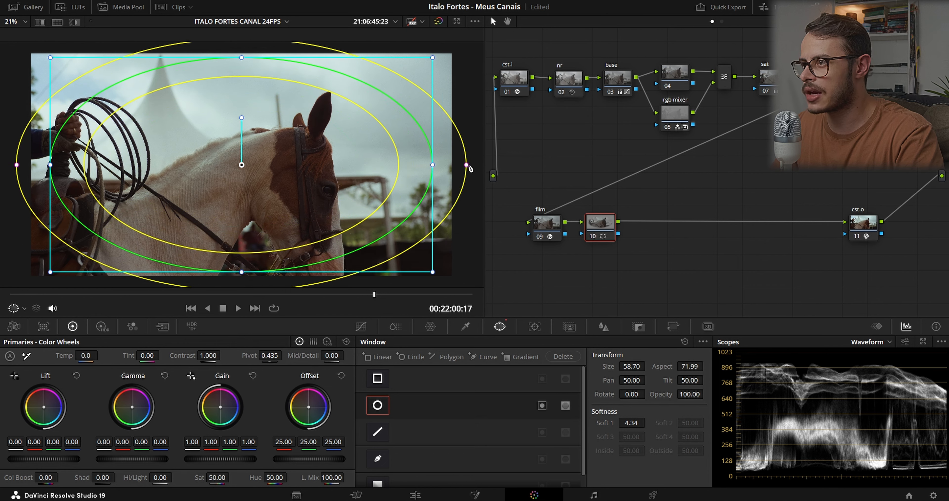
left_click_drag(467, 165, 503, 170)
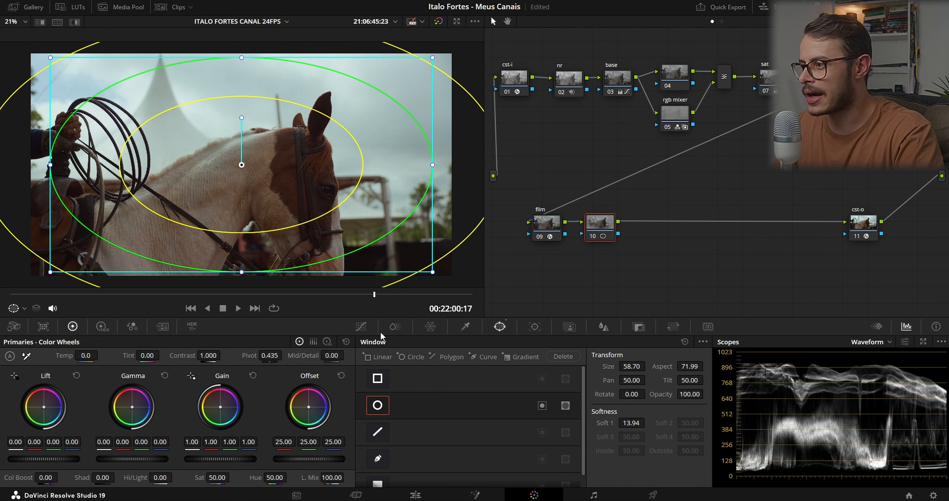
Invert the circular window on node 10 and lower that node's Gamma to -0.05 to darken the frame edges.
left_click(361, 328)
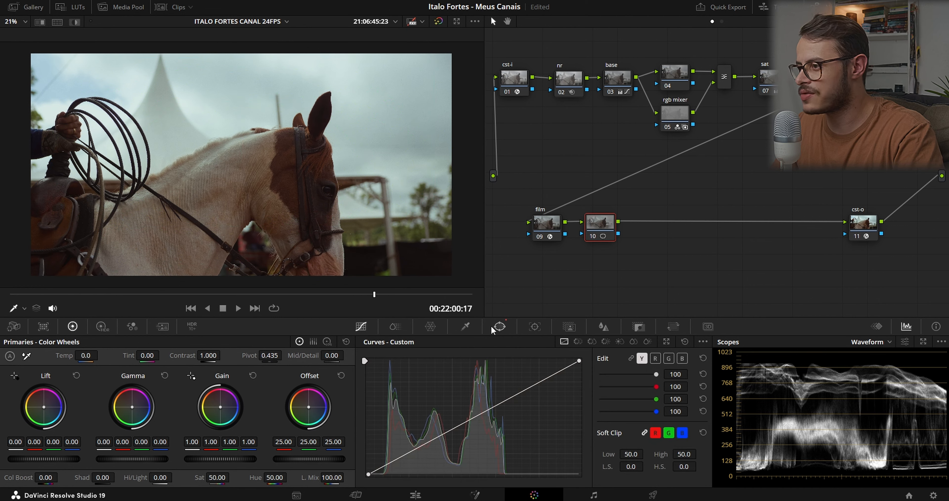
left_click(499, 327)
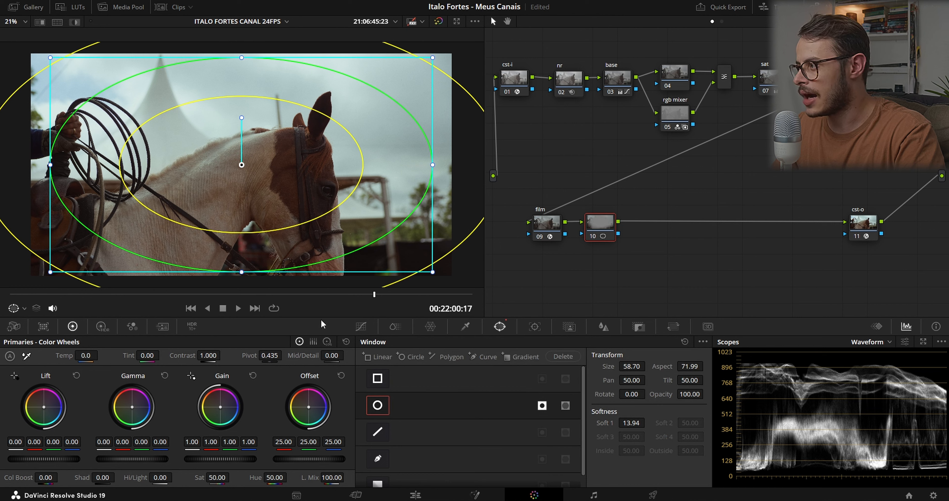
left_click(361, 326)
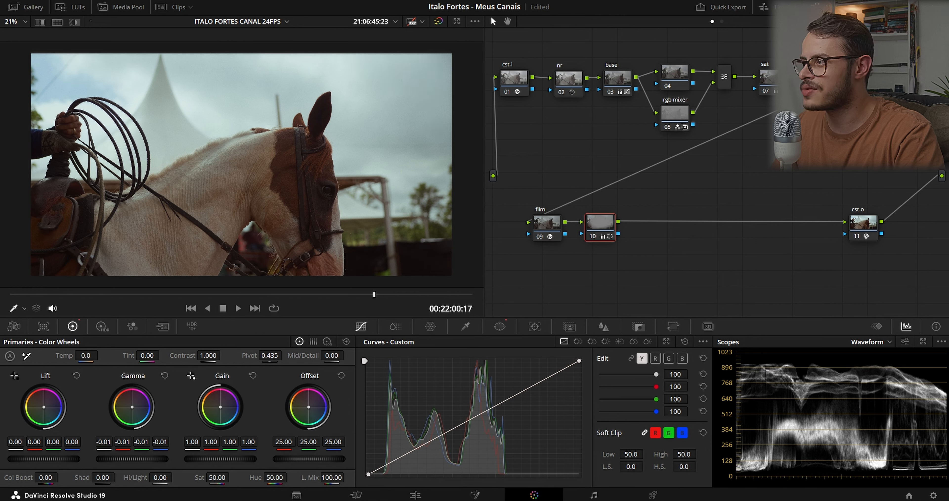
left_click_drag(122, 459, 117, 459)
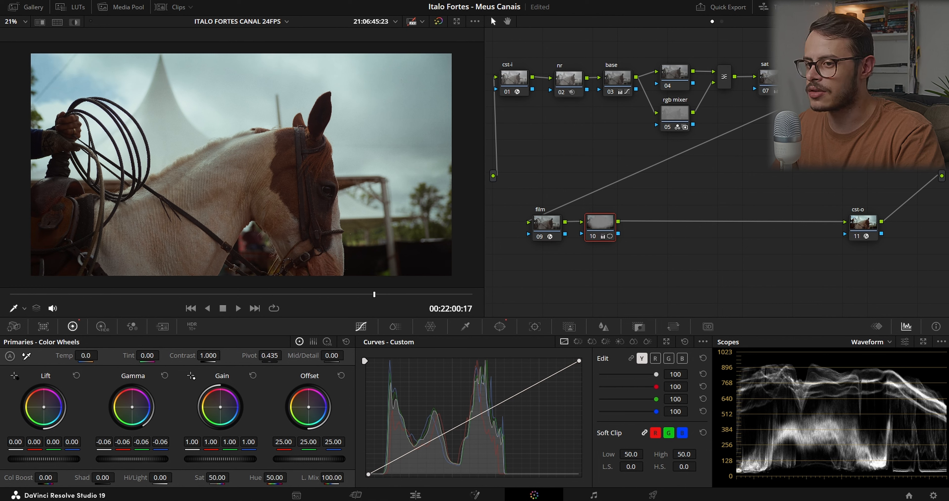
left_click_drag(117, 459, 118, 459)
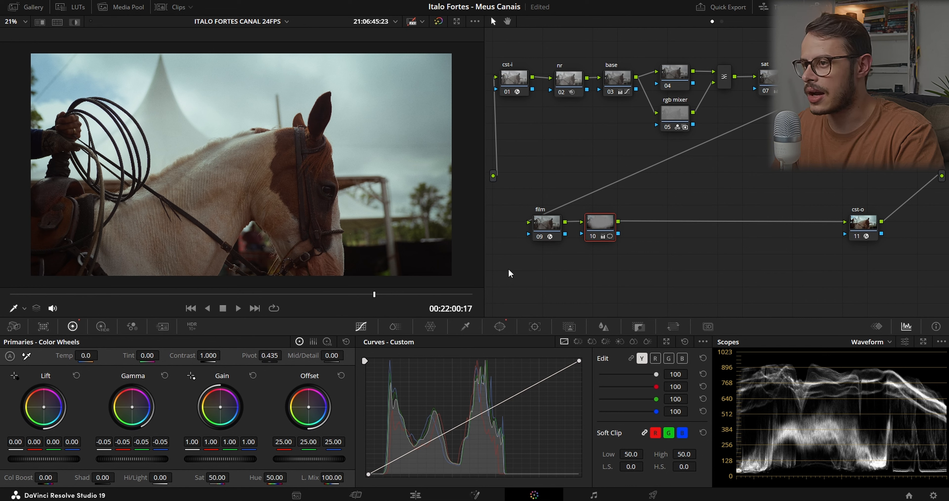
Raise and shorten the shadow handle on the base node's custom curve to brighten the darker tones slightly.
left_click(614, 79)
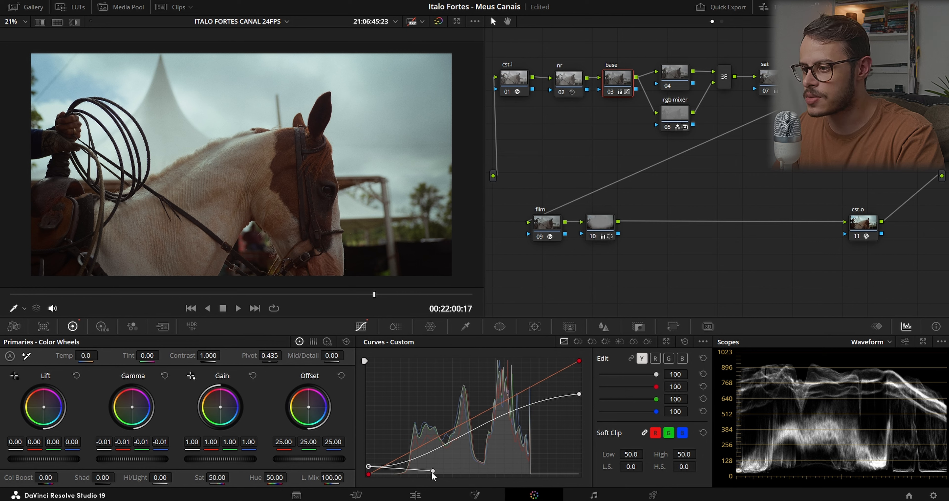
left_click_drag(432, 471, 426, 468)
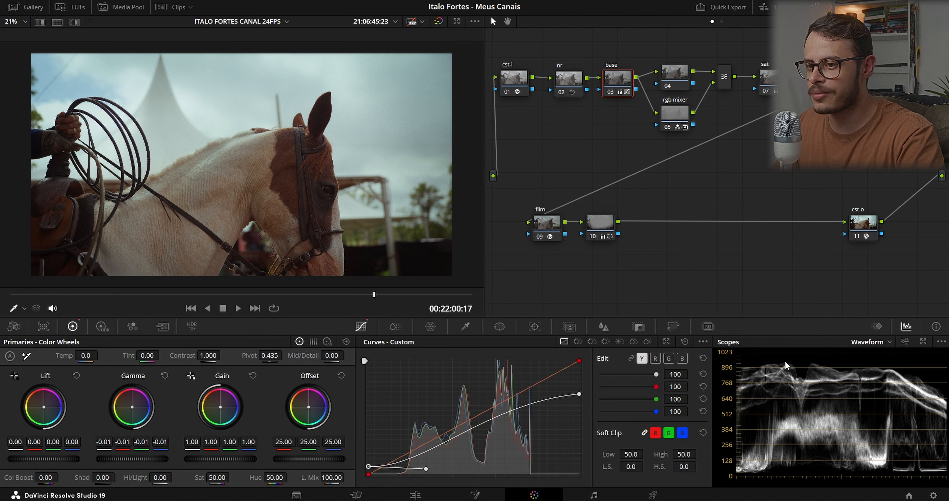
Disable and re-enable node 10 twice to compare the frame with and without the vignette.
left_click(593, 236)
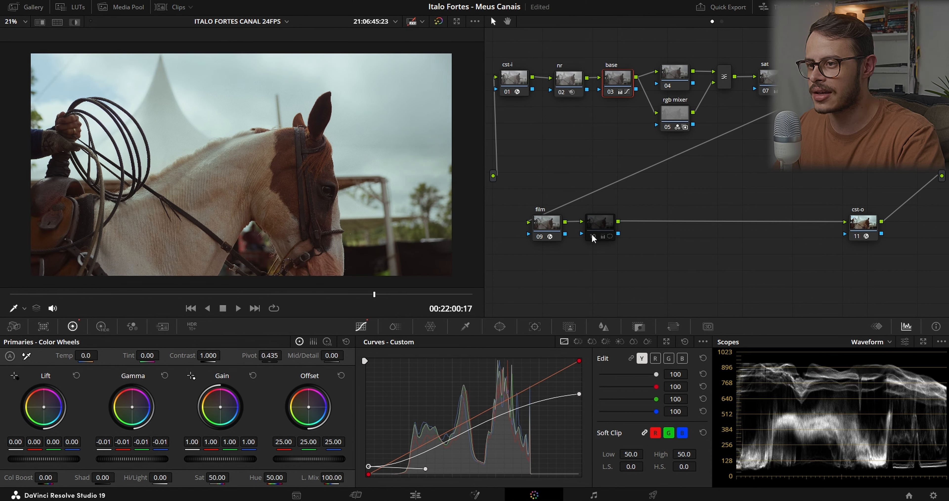
left_click(593, 236)
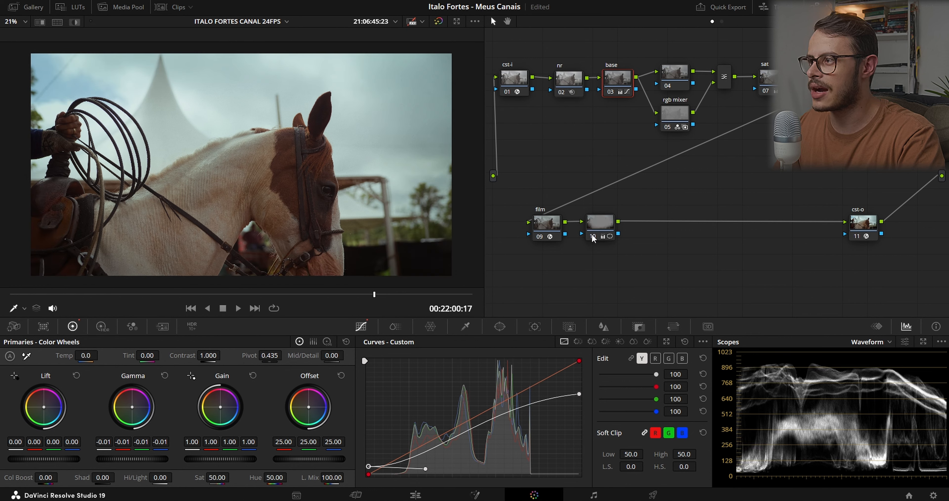
left_click(593, 236)
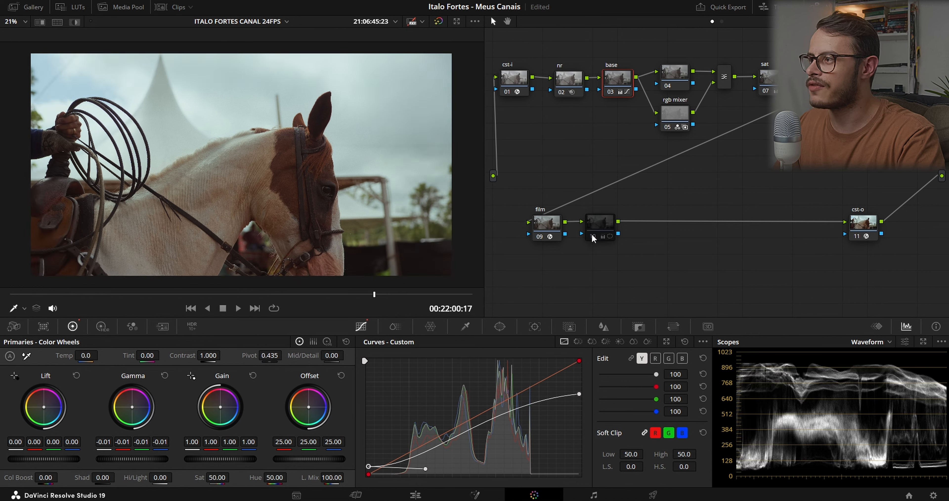
left_click(593, 236)
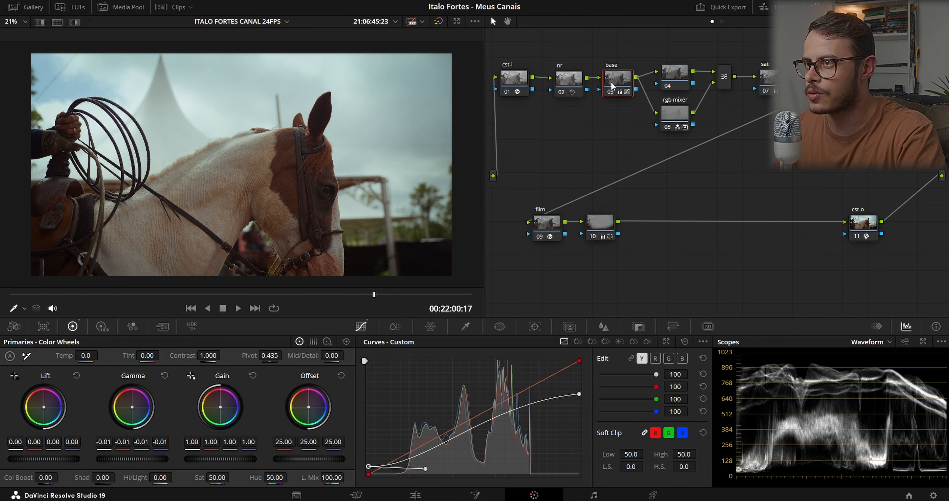
left_click_drag(131, 462, 140, 460)
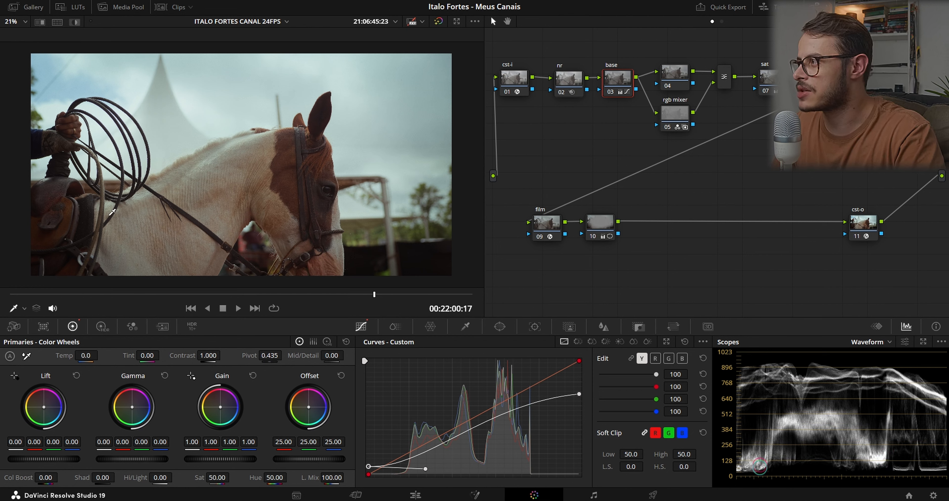
Label the vignette node (node 10) "vinhte".
left_click(598, 236)
right_click(598, 226)
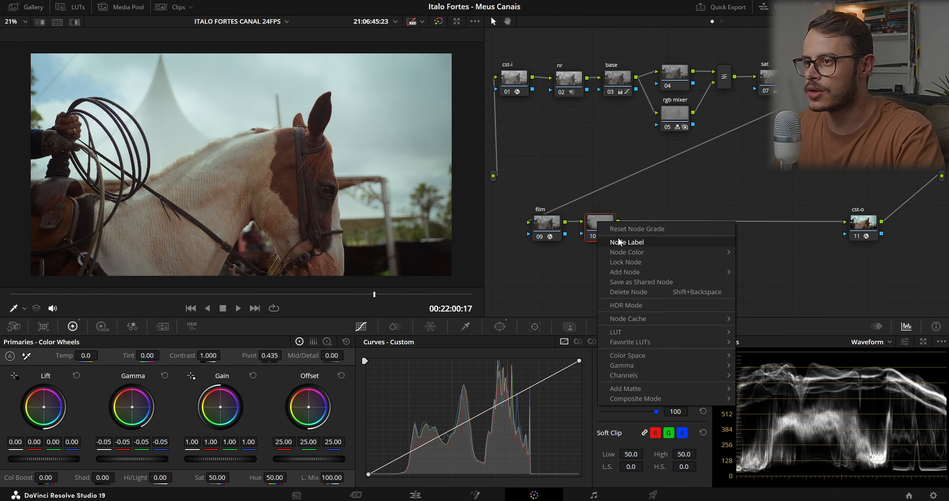
left_click(622, 245)
type("v")
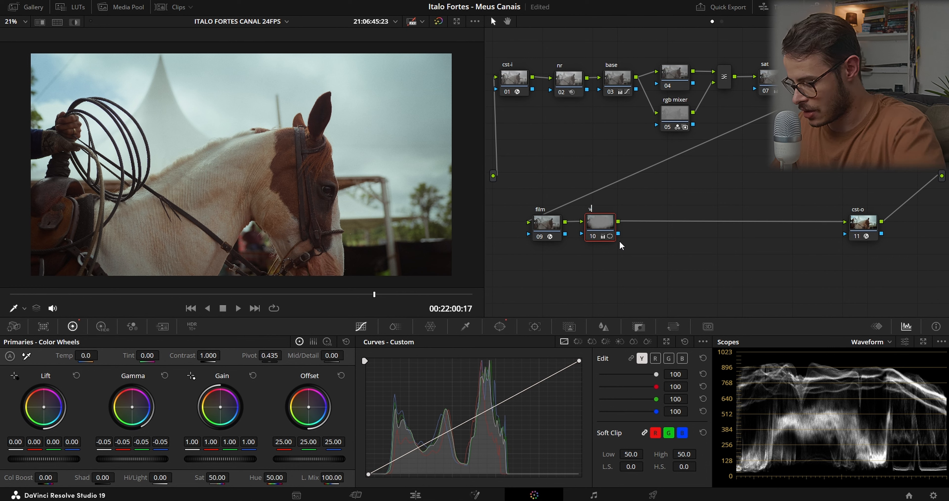
type("inhte")
key("Return")
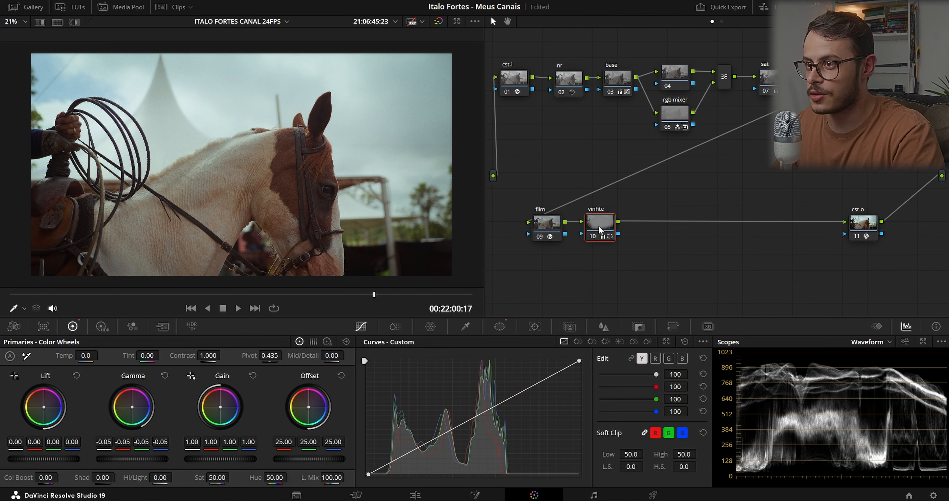
Add a serial node after vinhte, set its Sharpen radius to 0.52 on all channels, and check the frame full screen.
key("alt+s")
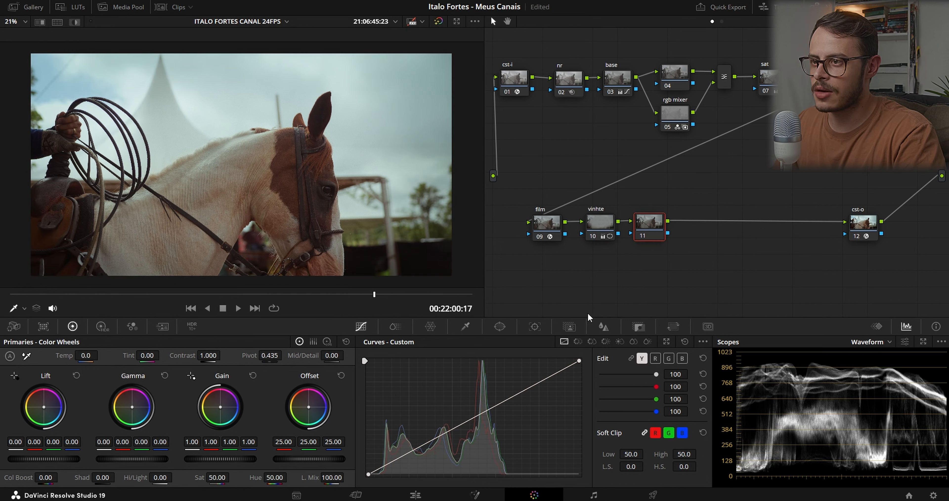
left_click(602, 327)
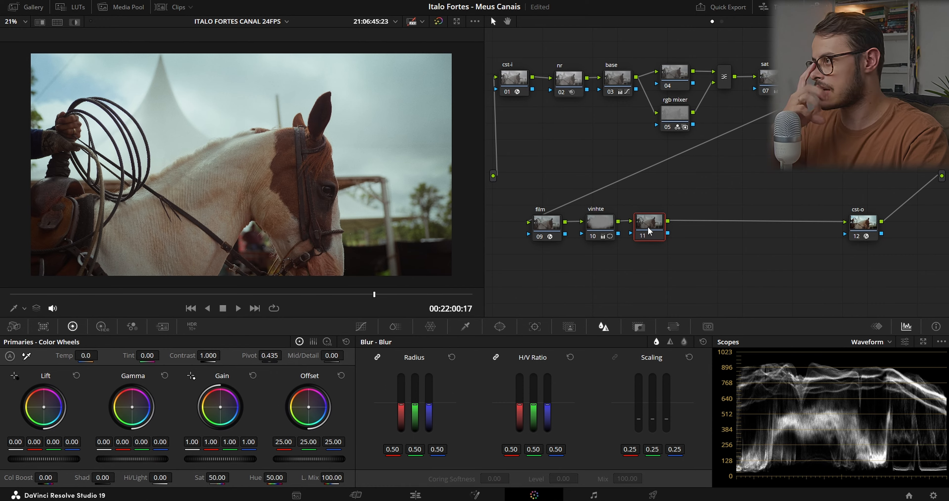
key("ctrl+f")
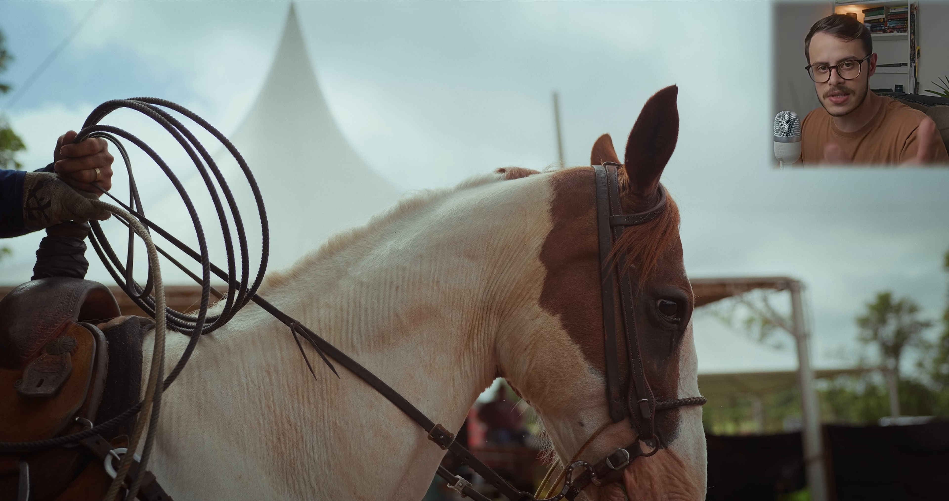
key("Escape")
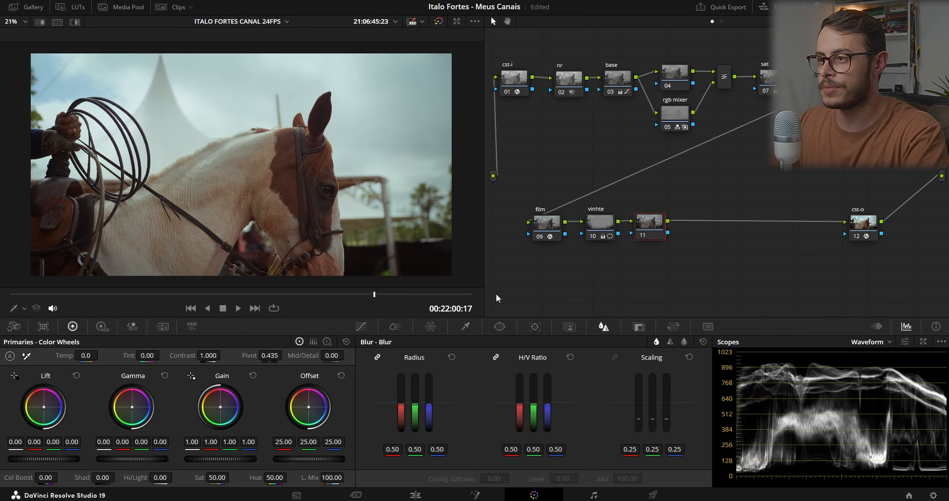
left_click(670, 341)
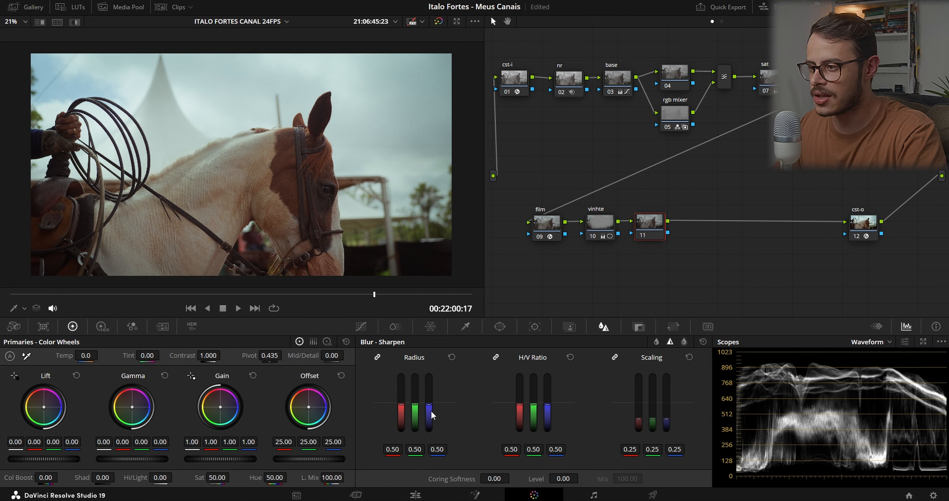
left_click_drag(428, 404, 429, 403)
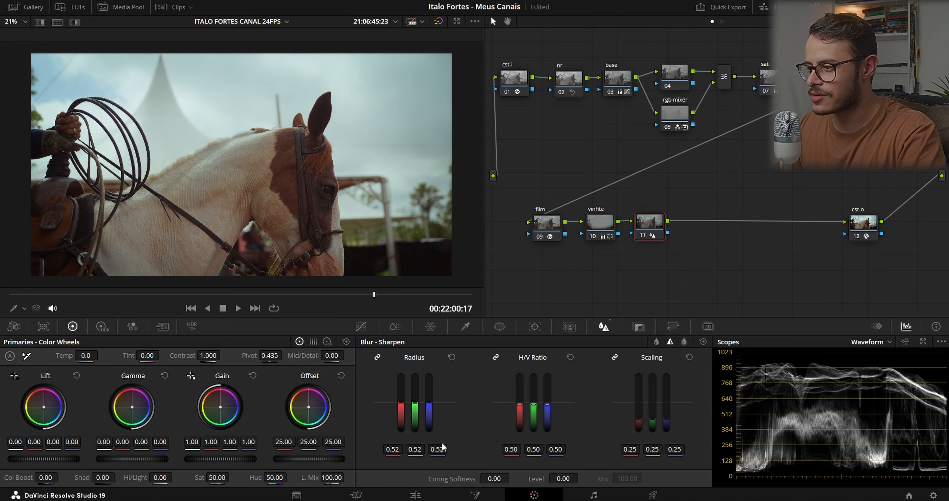
key("ctrl+f")
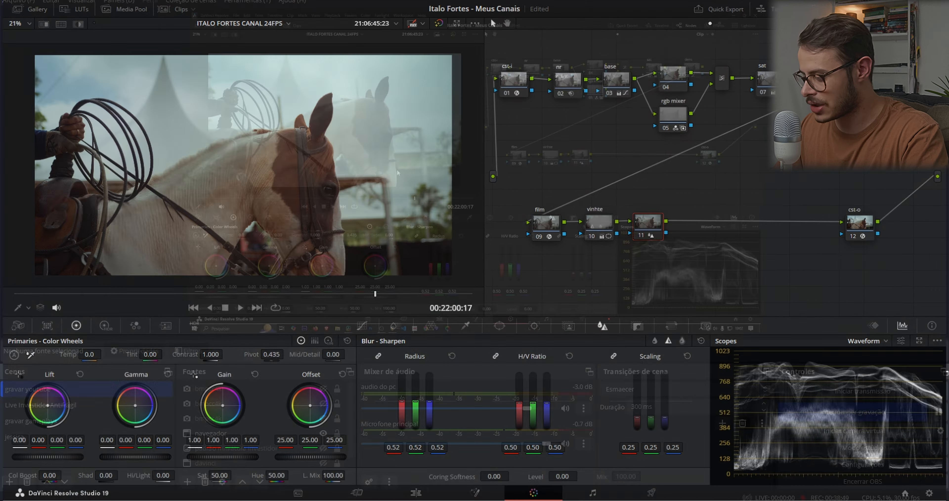
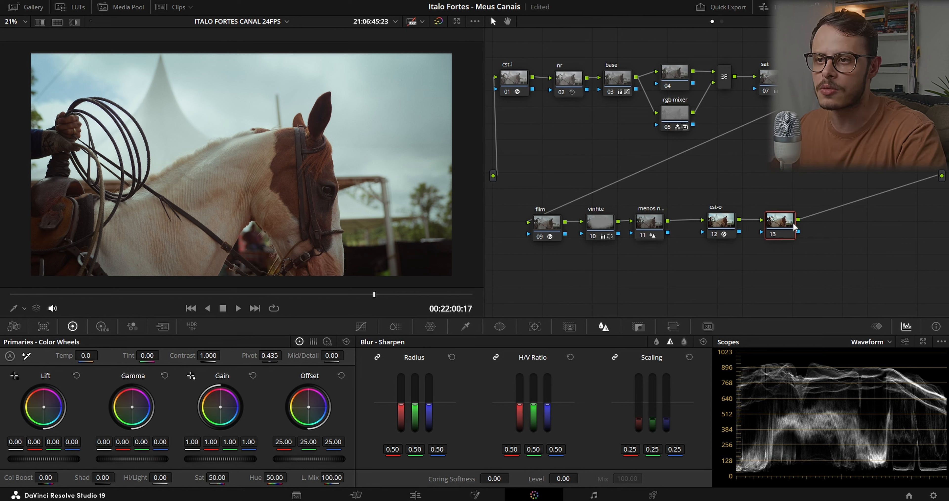
Open the Film Looks LUT folder and move node 13 below the cst-o node.
left_click(70, 7)
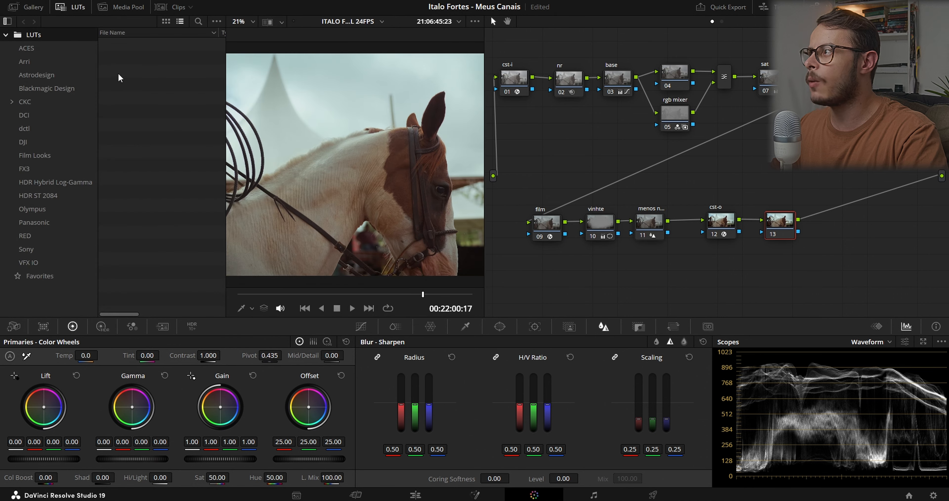
left_click(33, 155)
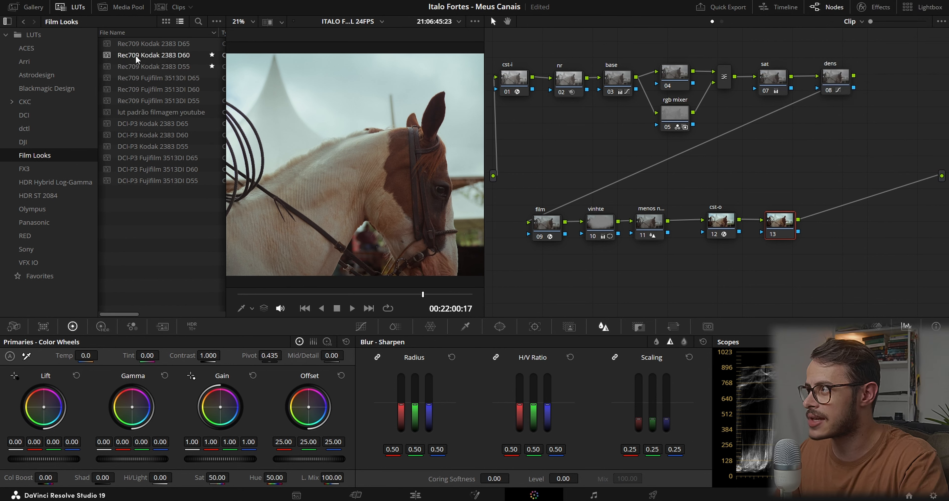
right_click(775, 230)
left_click(776, 230)
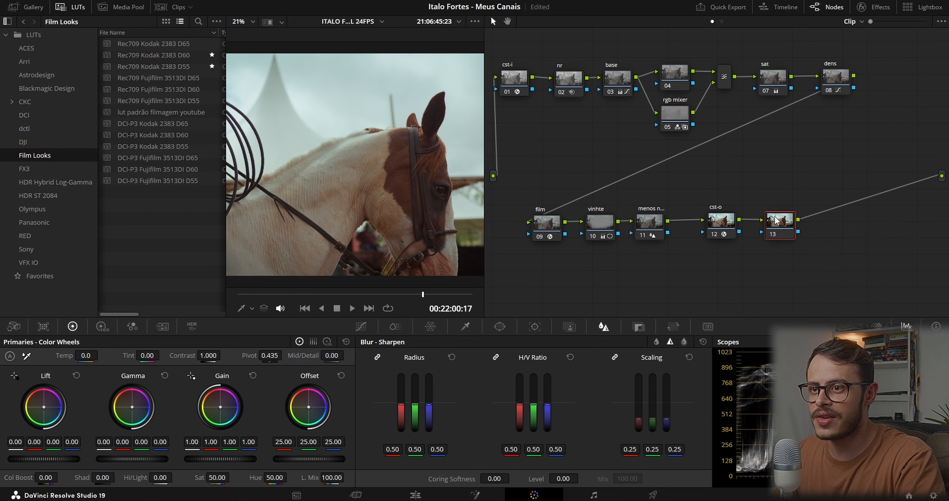
left_click_drag(777, 224, 674, 263)
Apply a Color Space Transform with output gamma Cineon Film Log to node 13 and place the node back after cst-o.
left_click(871, 11)
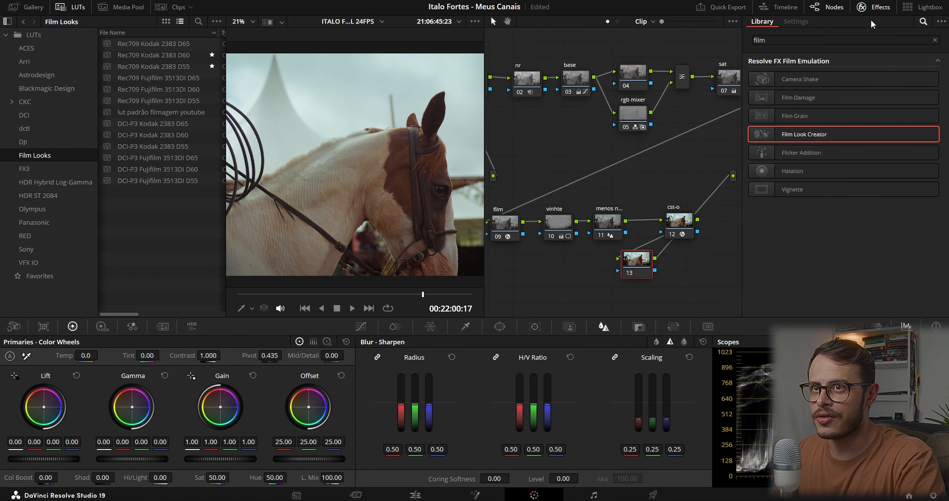
left_click(885, 40)
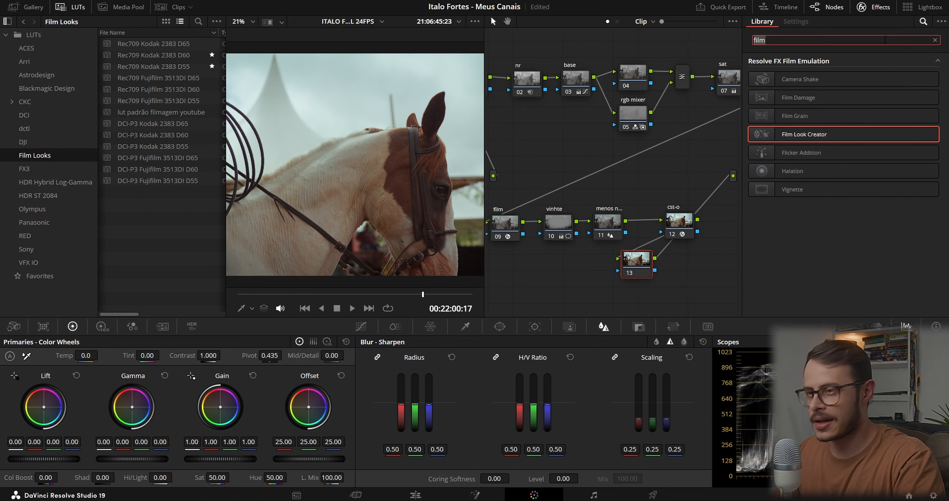
key("ctrl+a")
type("color")
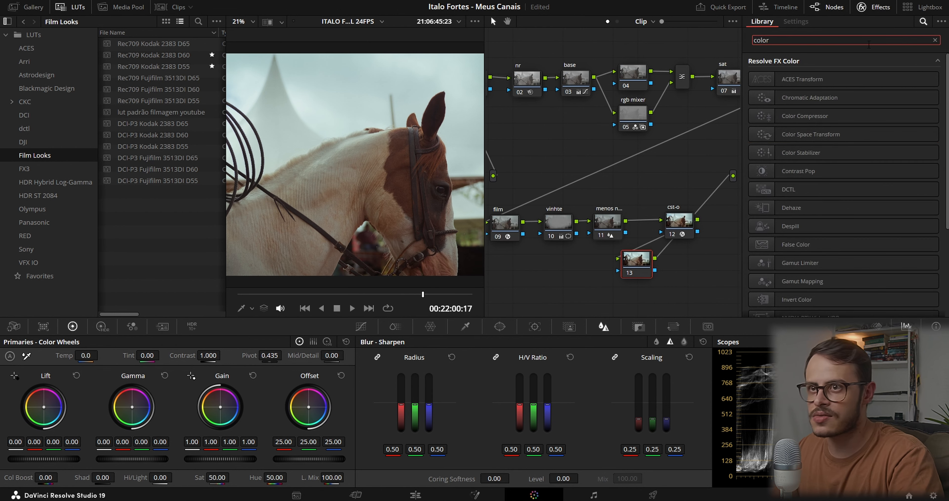
left_click_drag(810, 134, 636, 262)
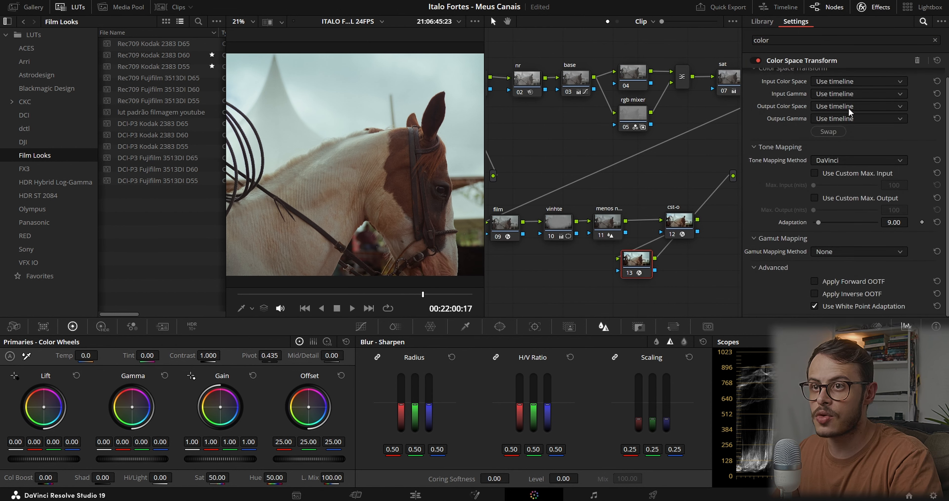
left_click(822, 118)
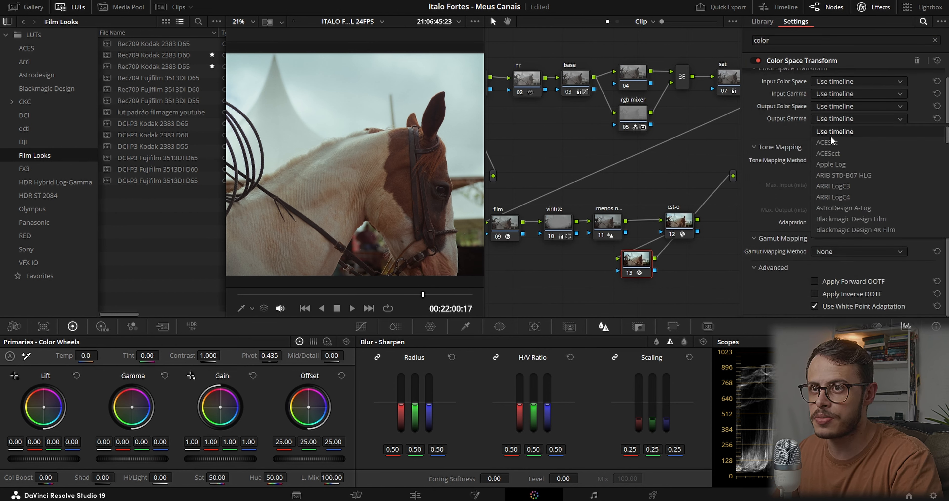
left_click(870, 188)
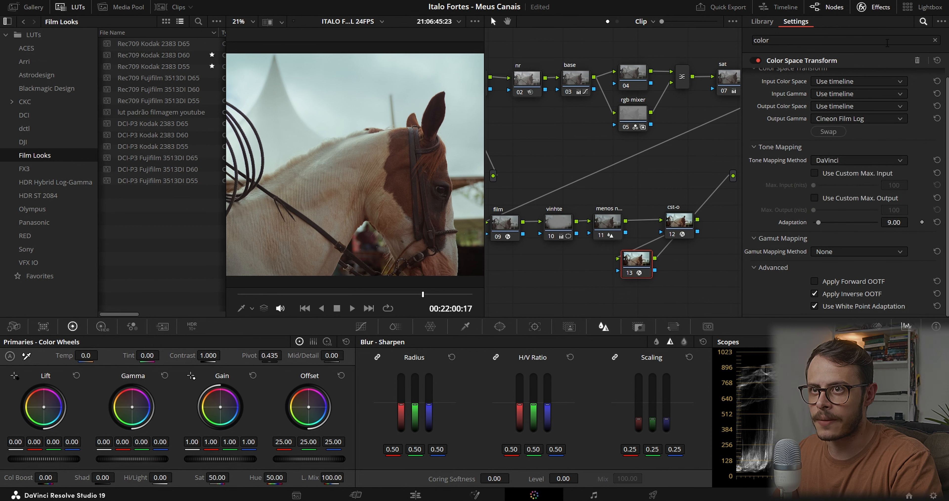
left_click(876, 7)
left_click_drag(680, 266, 775, 227)
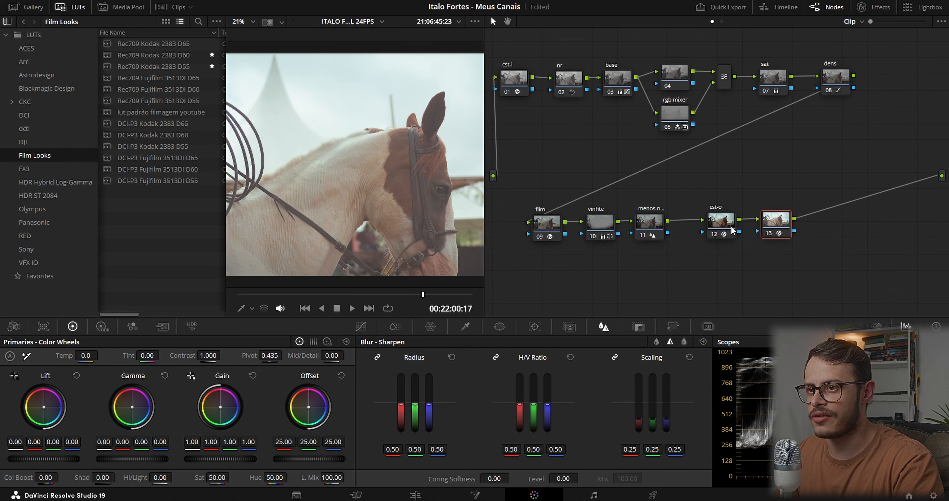
Check the cst-o transform settings, then add a serial node after node 13 with the Rec709 Kodak 2383 D55 LUT.
left_click(720, 225)
left_click(862, 7)
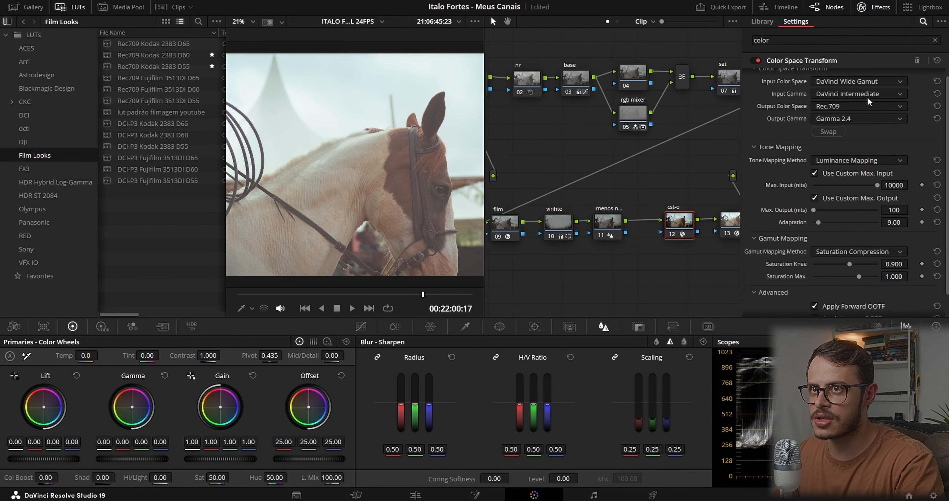
left_click(867, 11)
left_click(786, 226)
key("alt+s")
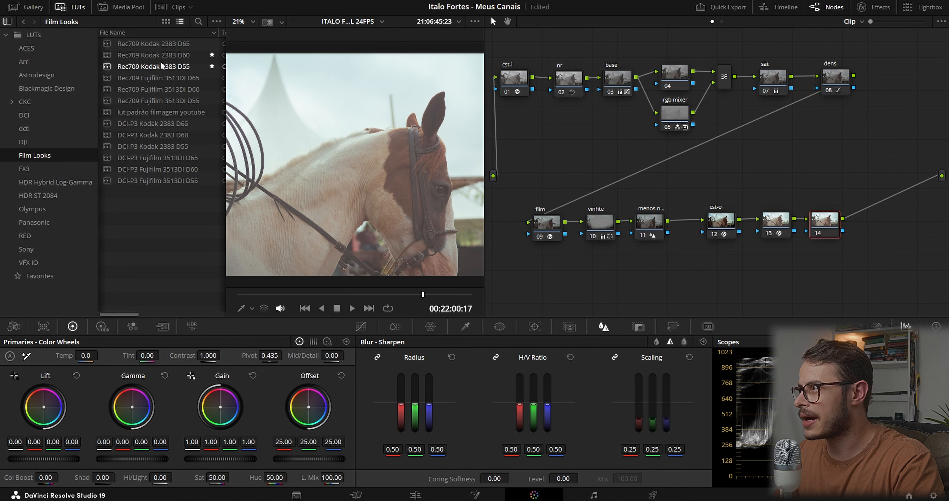
left_click_drag(159, 66, 824, 223)
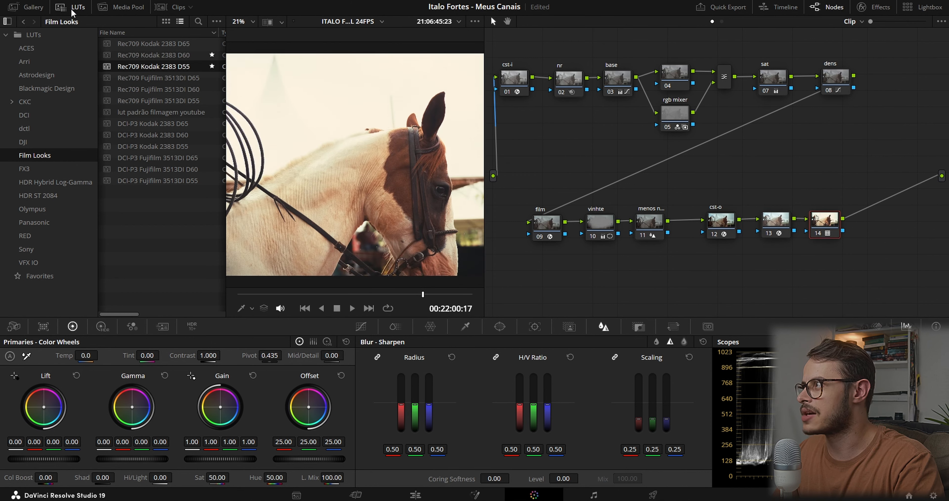
left_click(64, 6)
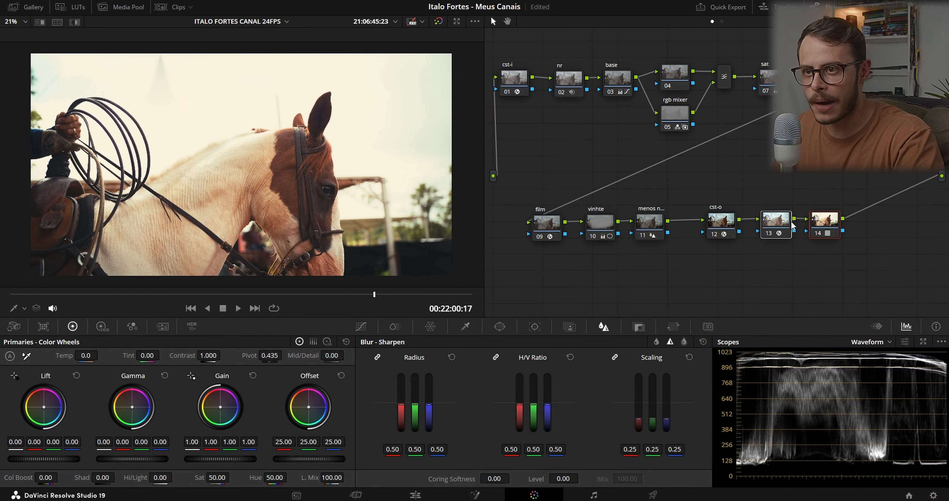
Combine nodes 13 and 14 into a compound node and name it "cineprint".
right_click(781, 221)
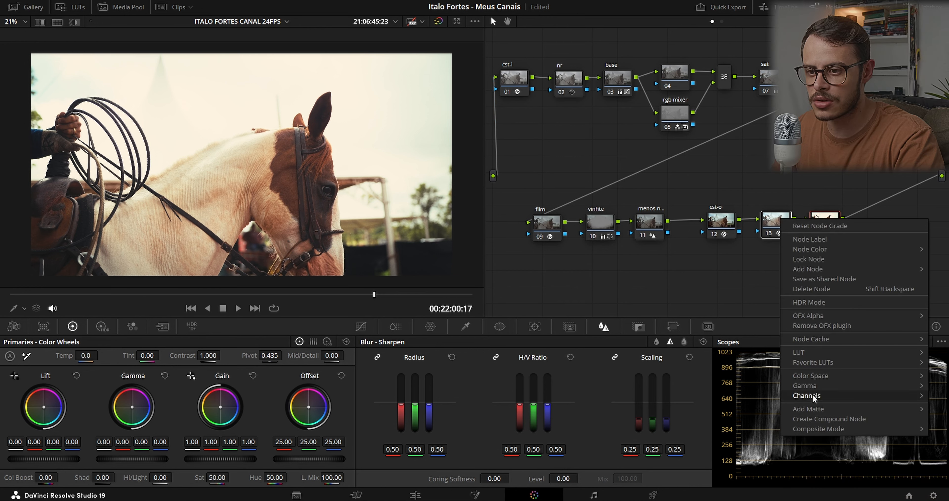
left_click(825, 418)
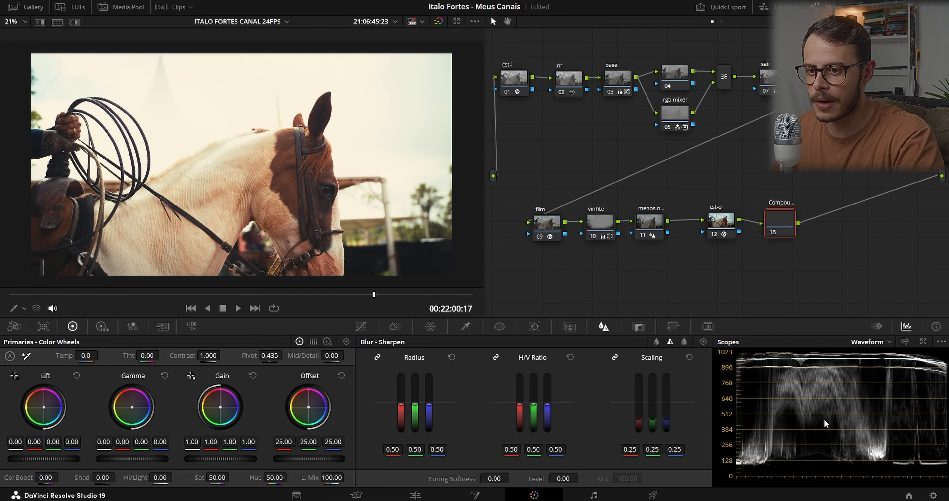
left_click(784, 200)
type("cineprint")
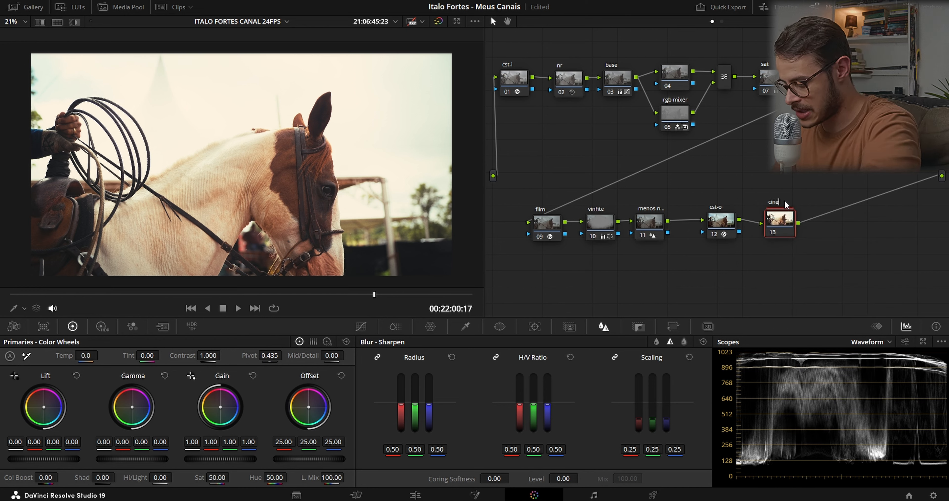
key("Return")
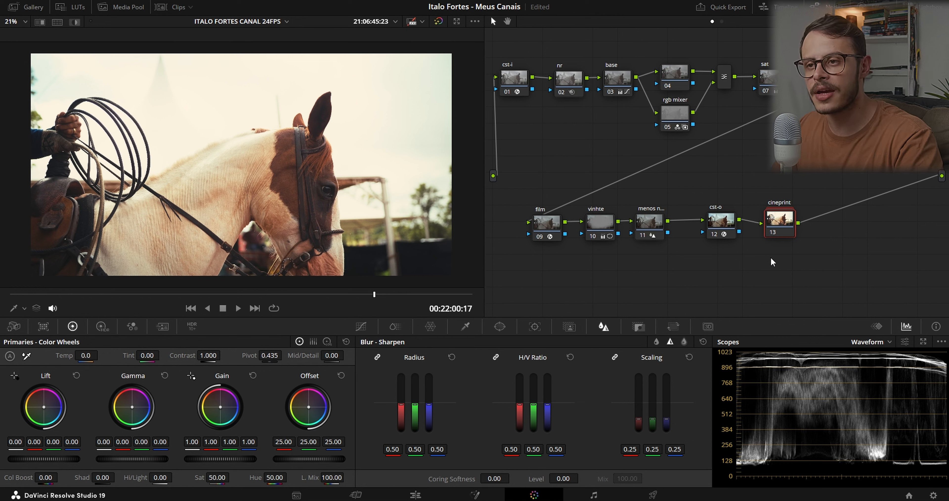
left_click_drag(780, 225, 783, 229)
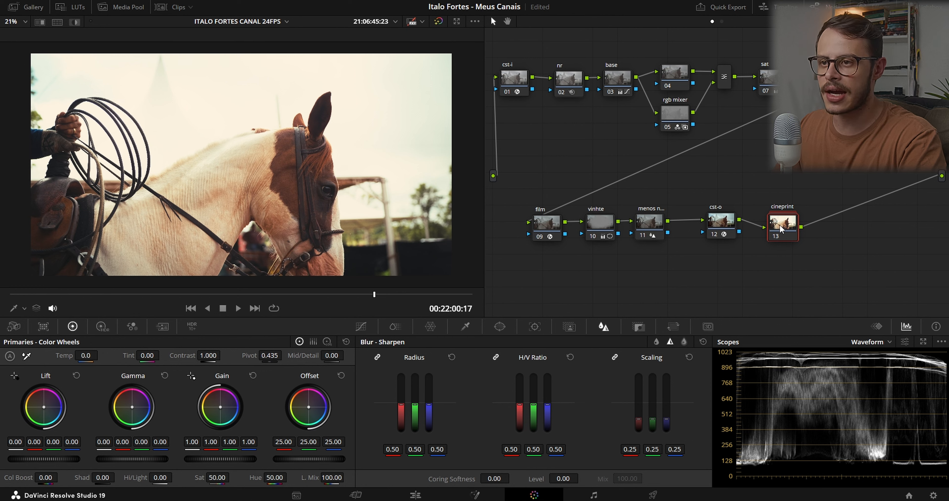
Set the key output gain of the cineprint compound node to 0.2.
left_click(635, 330)
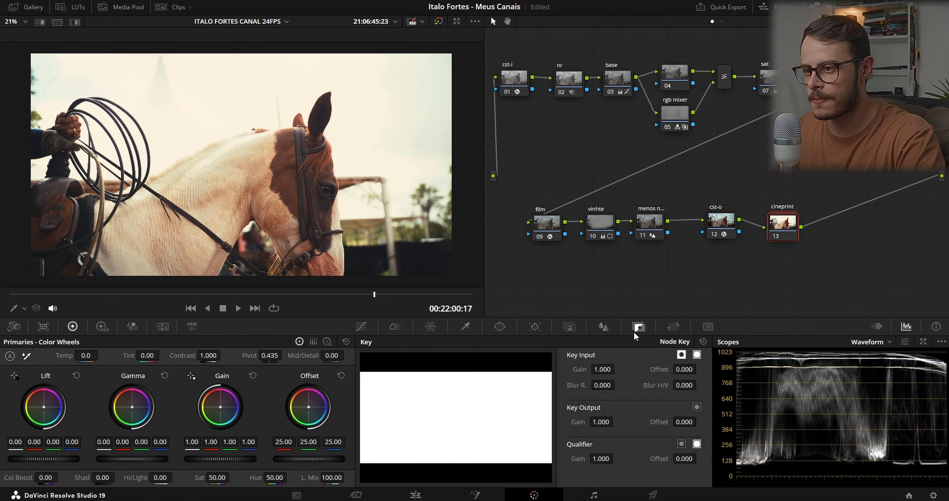
double_click(598, 421)
type("0.2")
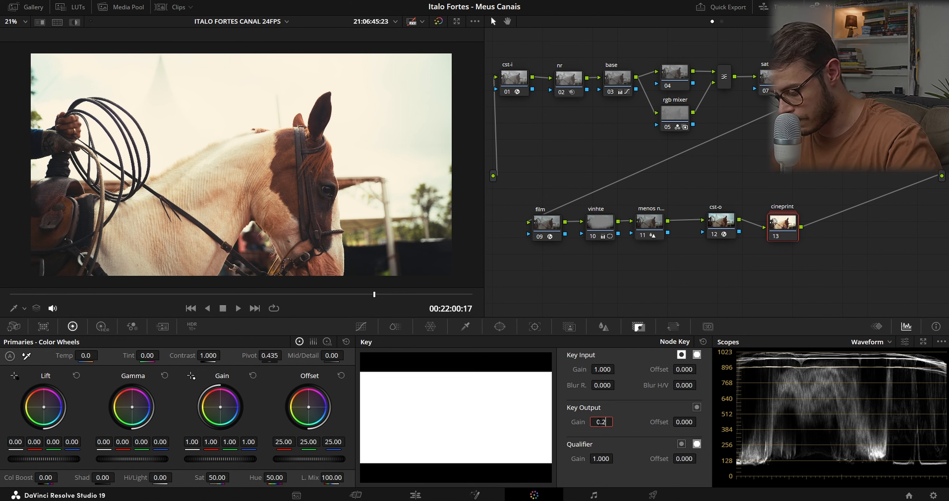
key("Return")
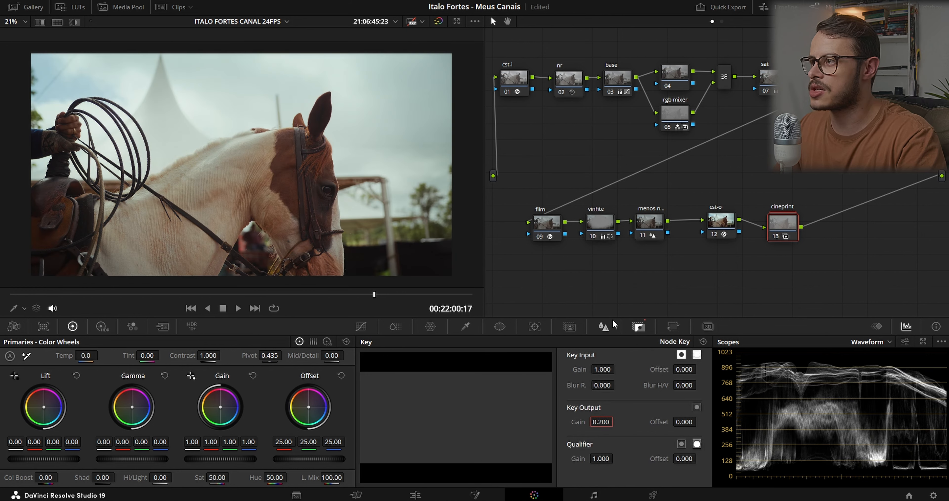
Compare the image with the cineprint node disabled and enabled, and reset the node's key output gain to 1.000.
left_click(776, 236)
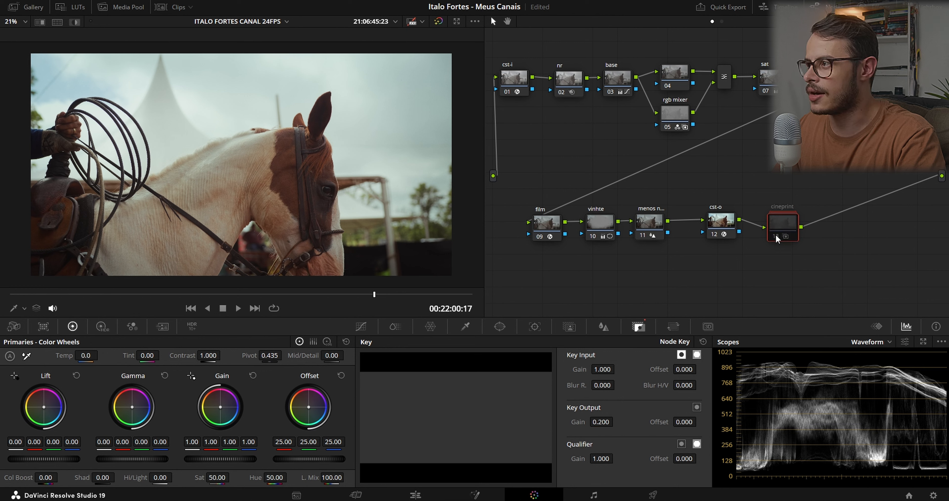
left_click(776, 237)
left_click(776, 237)
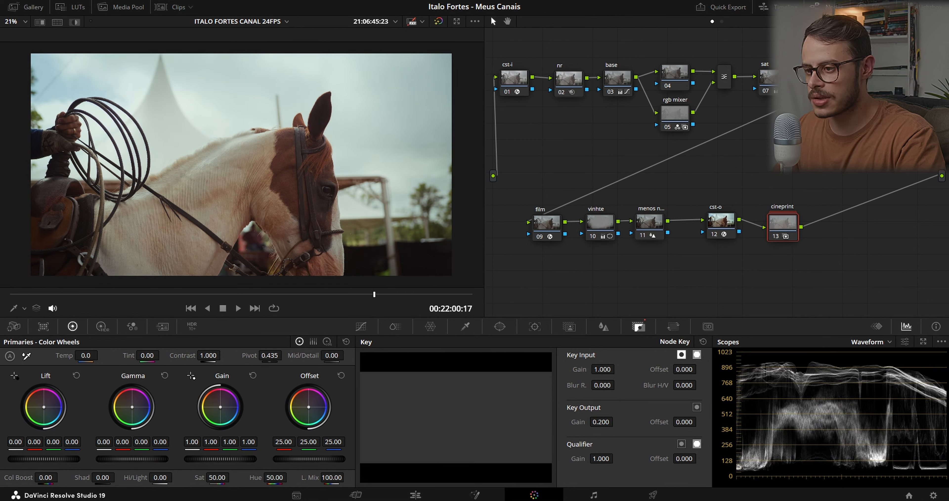
left_click(600, 421)
key("Return")
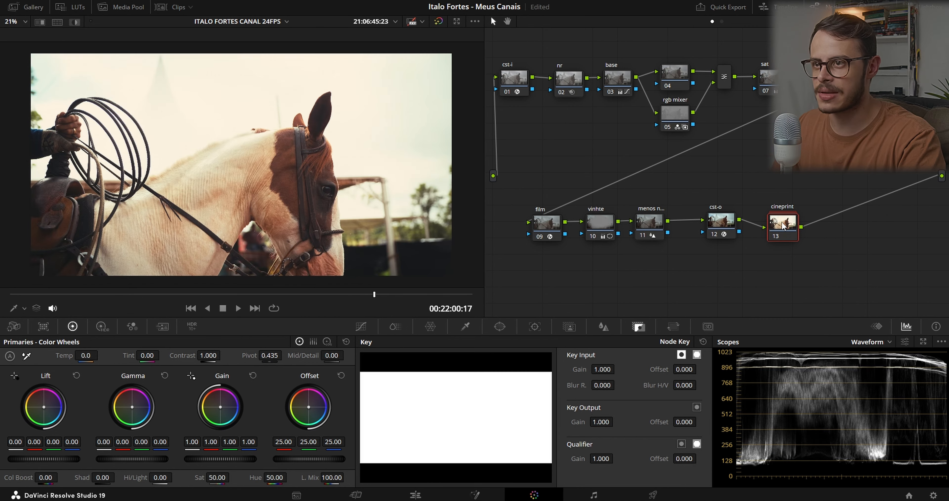
Try lowering the highlight endpoint and slightly raising the shadow endpoint of the base node's custom curve.
left_click(608, 80)
left_click(361, 326)
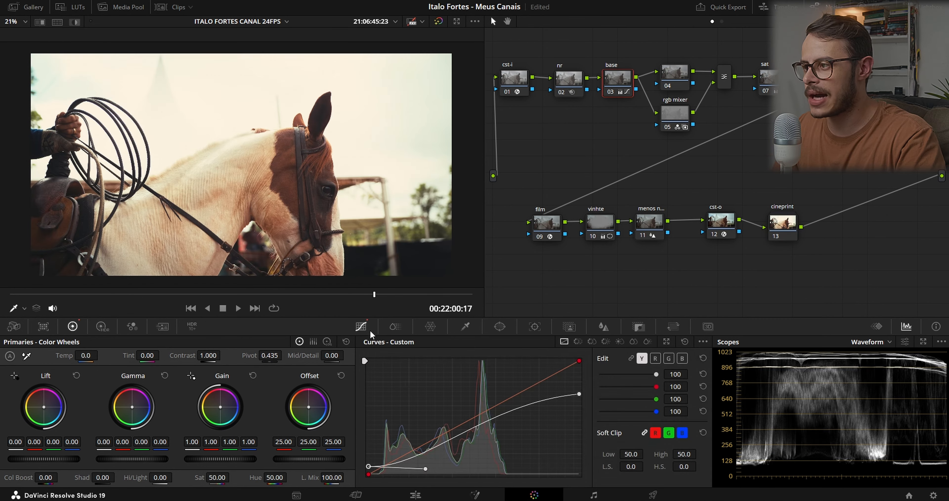
left_click(579, 394)
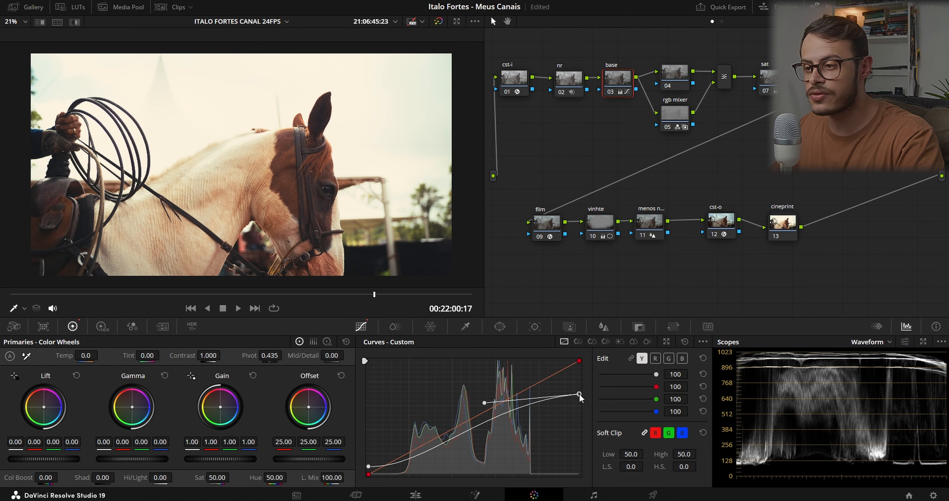
left_click_drag(580, 395, 581, 411)
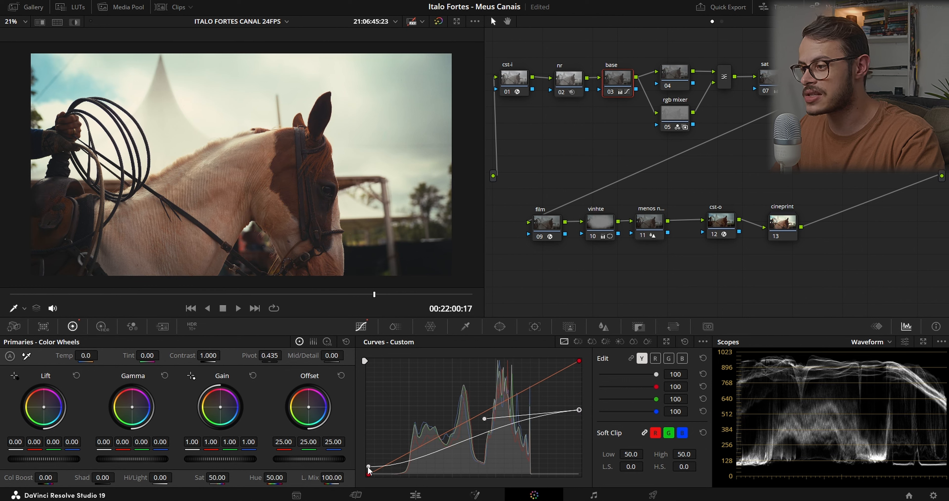
left_click_drag(368, 467, 370, 465)
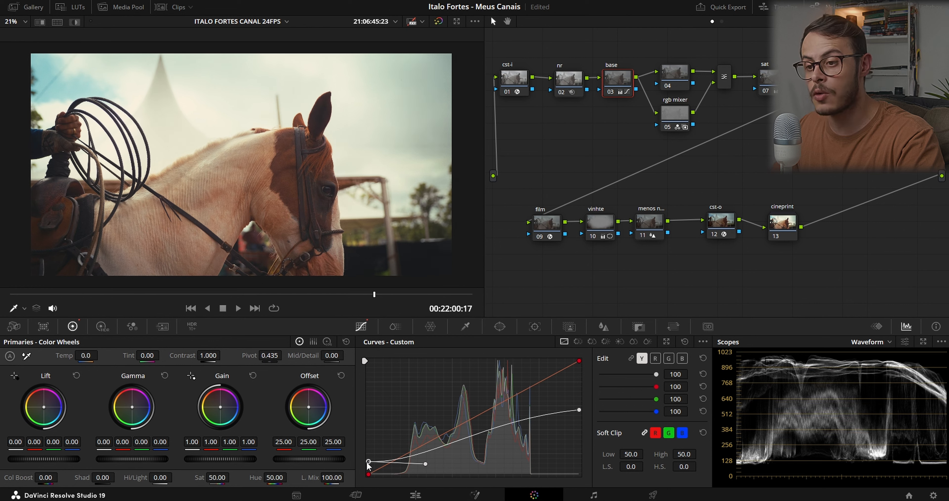
left_click(578, 411)
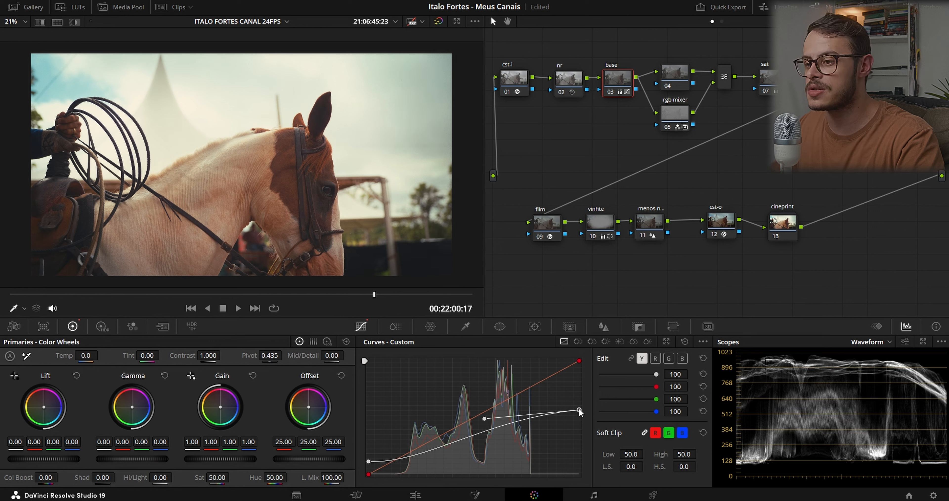
Undo the highlight and shadow changes on the base node's curve.
key("ctrl+z")
key("ctrl+z")
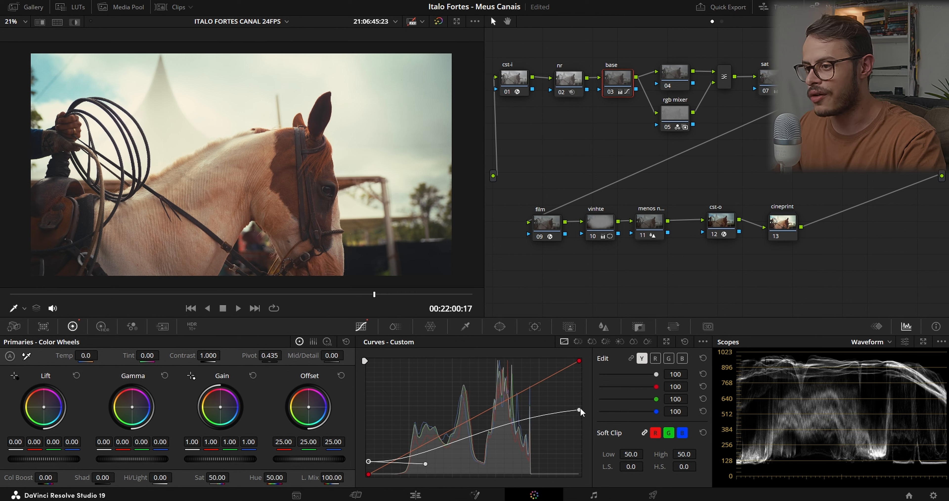
key("ctrl+z")
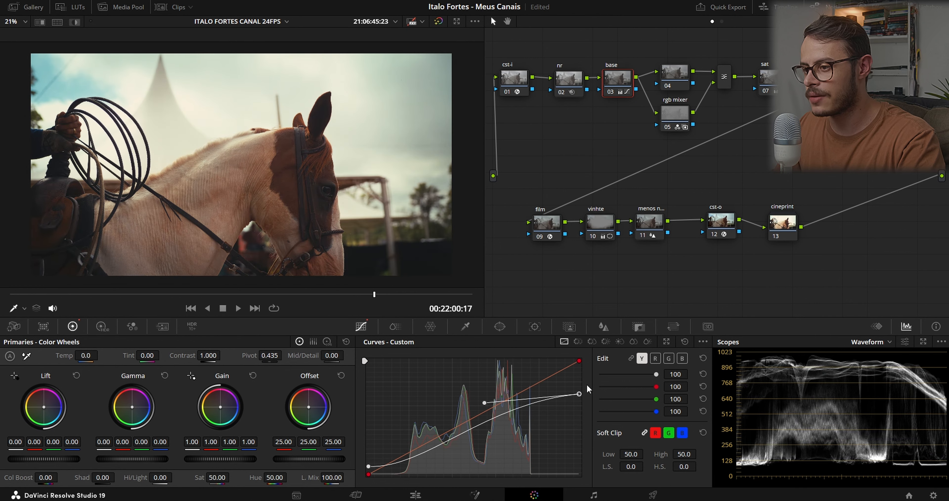
key("ctrl+z")
Reduce the cineprint node's contribution by setting its key output gain to 0.2 again.
left_click(781, 226)
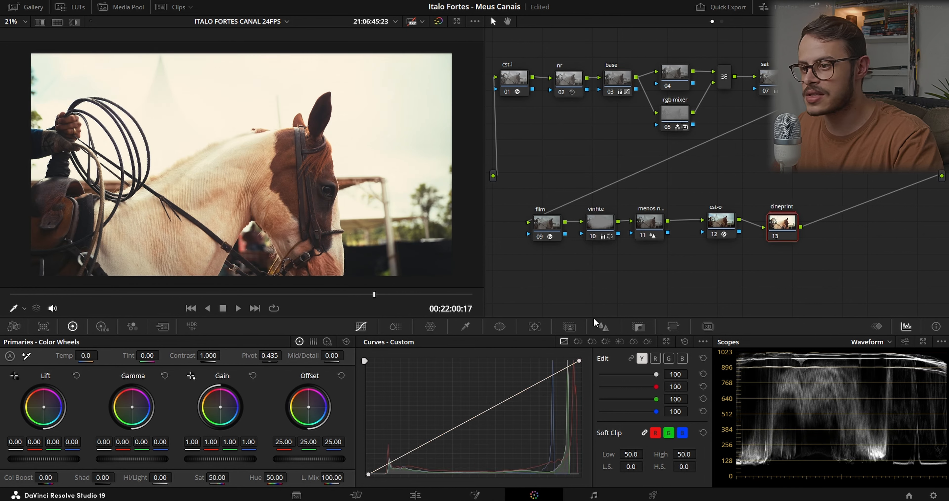
left_click(639, 326)
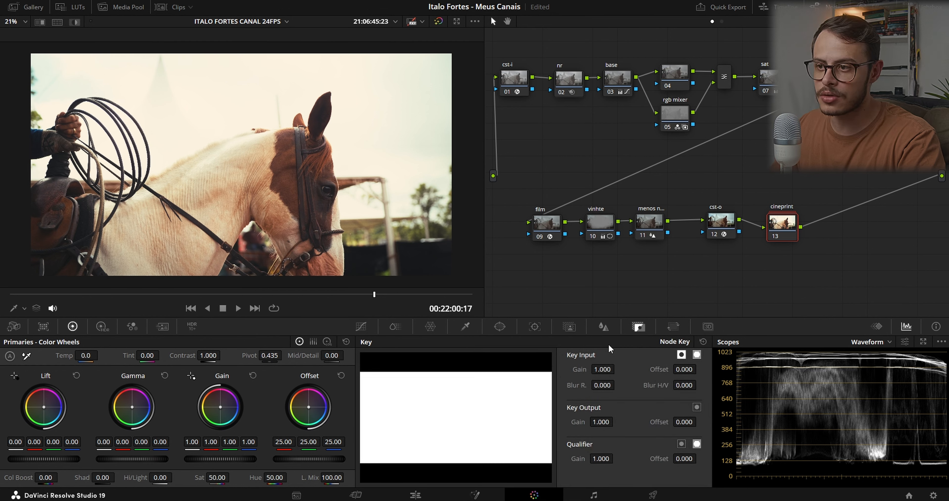
double_click(604, 421)
type("0.")
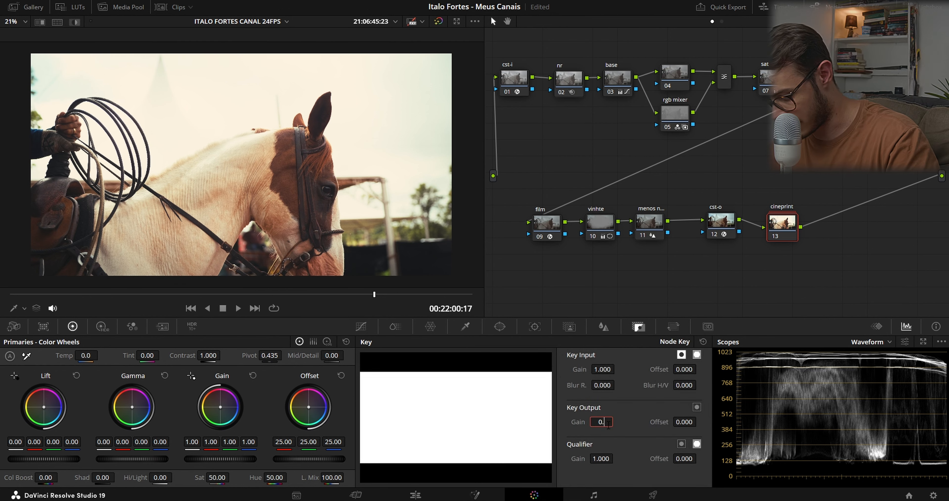
type("2")
key("Return")
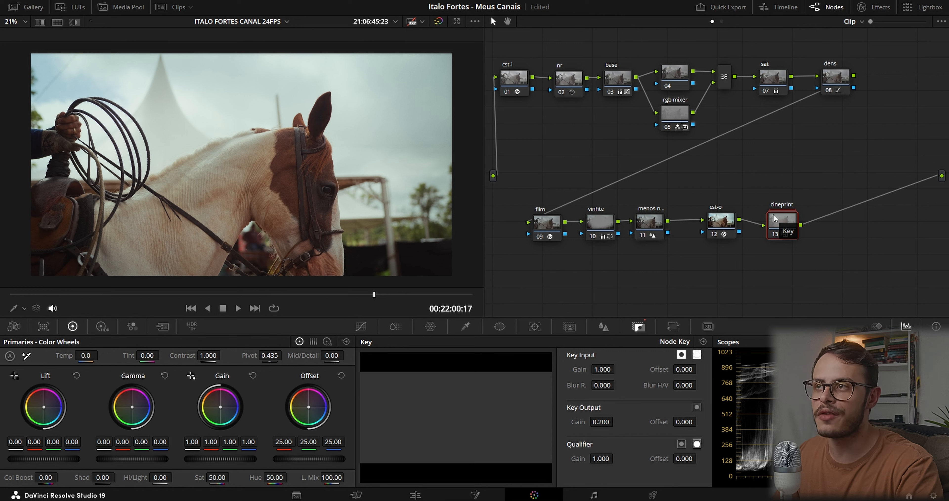
Disable every node except cst-i and cst-o to view the footage with only the color space conversion.
left_click_drag(567, 53, 821, 124)
left_click_drag(563, 199, 675, 244)
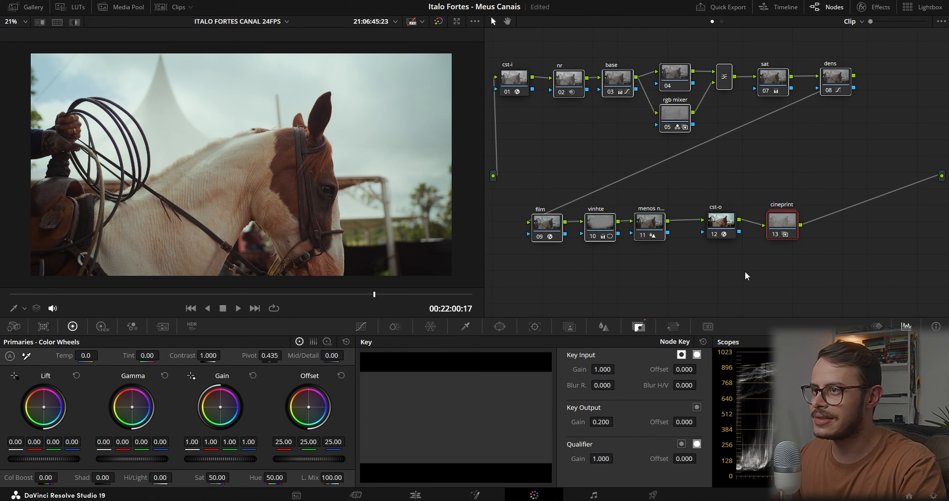
key("ctrl+d")
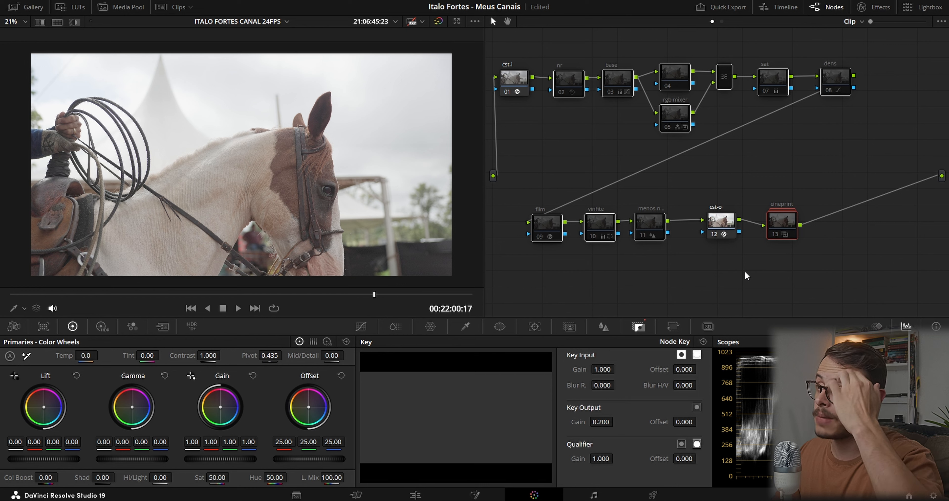
Check the cst-i and cst-o nodes and temporarily bypass all grades to compare the conversion with the original log image.
left_click(505, 77)
left_click(733, 226)
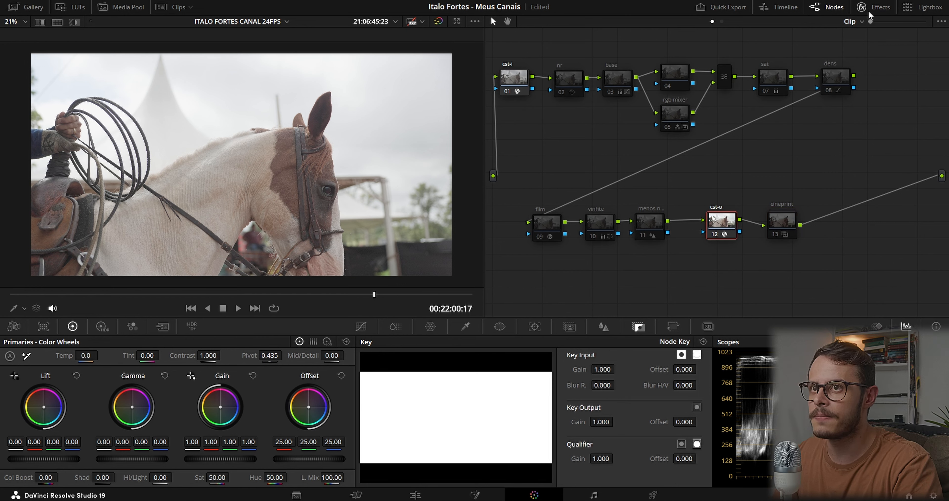
left_click(870, 9)
left_click(870, 9)
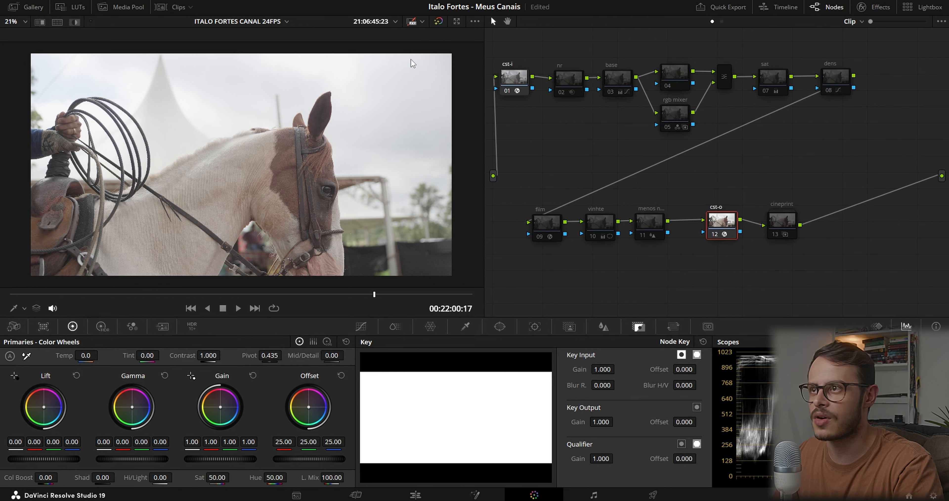
left_click(439, 22)
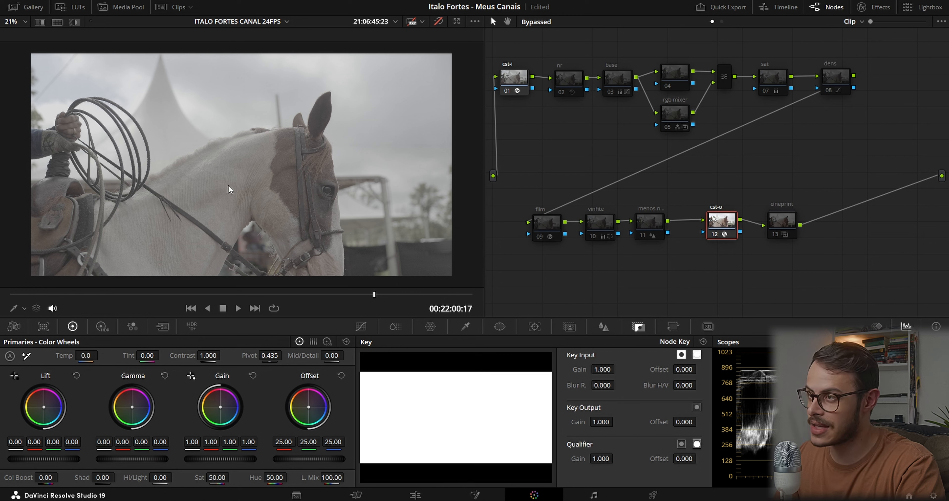
left_click(442, 23)
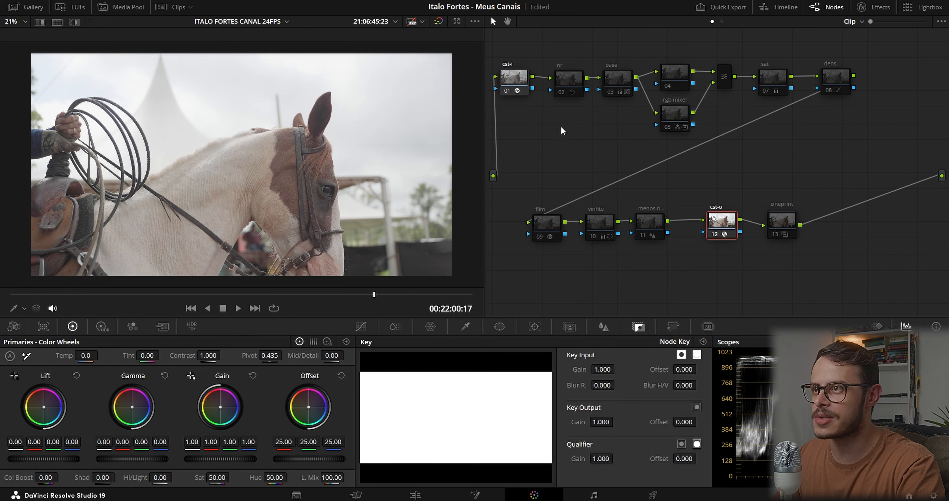
Select all nodes except cst-i and cst-o and re-enable them to view the complete grade.
left_click_drag(578, 64, 886, 135)
left_click_drag(547, 258, 683, 213)
left_click(781, 220, "ctrl")
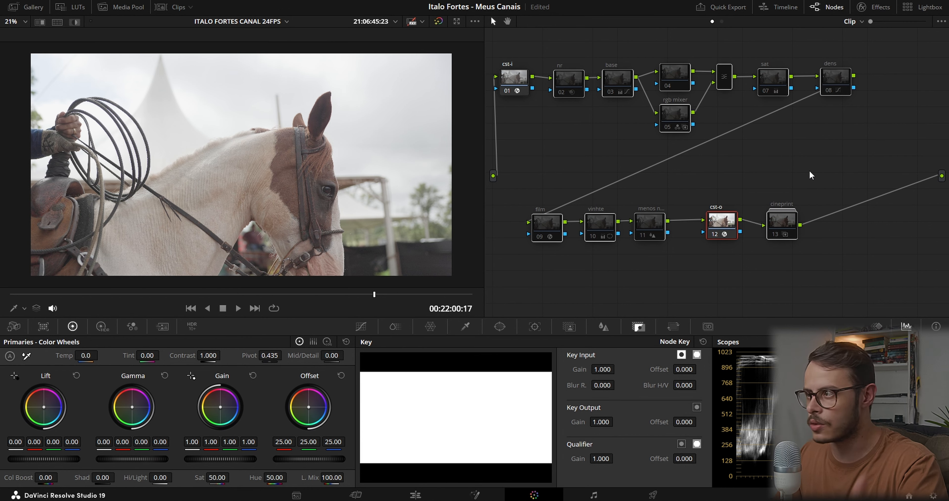
key("ctrl+d")
key("ctrl+d")
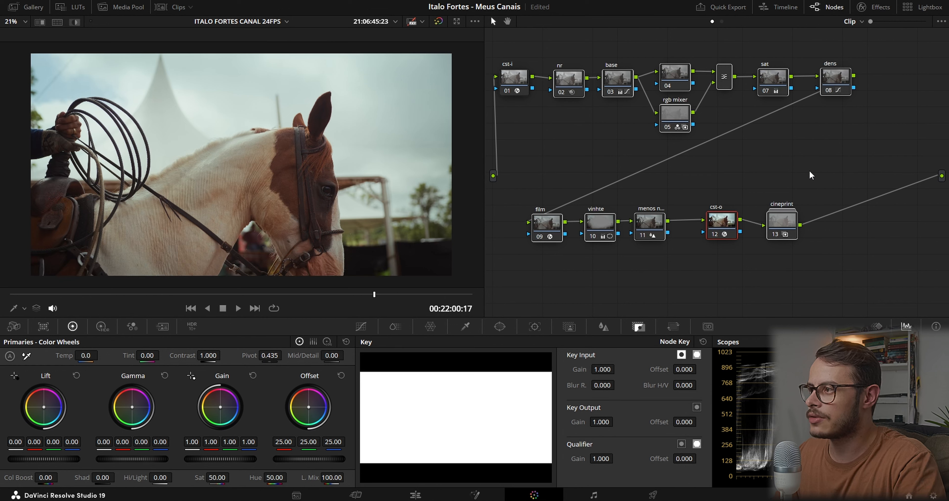
left_click(810, 175)
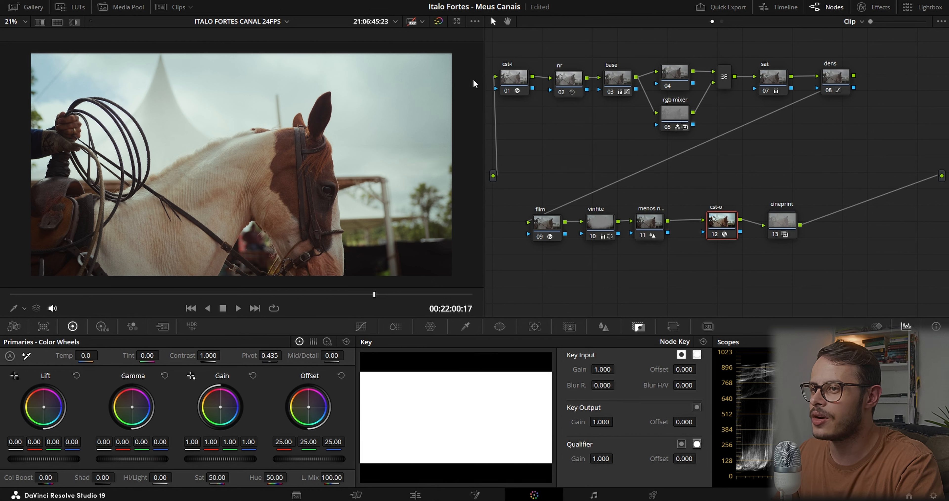
Copy the grade from clip 59 onto clip 58, then hide the clip thumbnails and enlarge the viewer image.
left_click(175, 8)
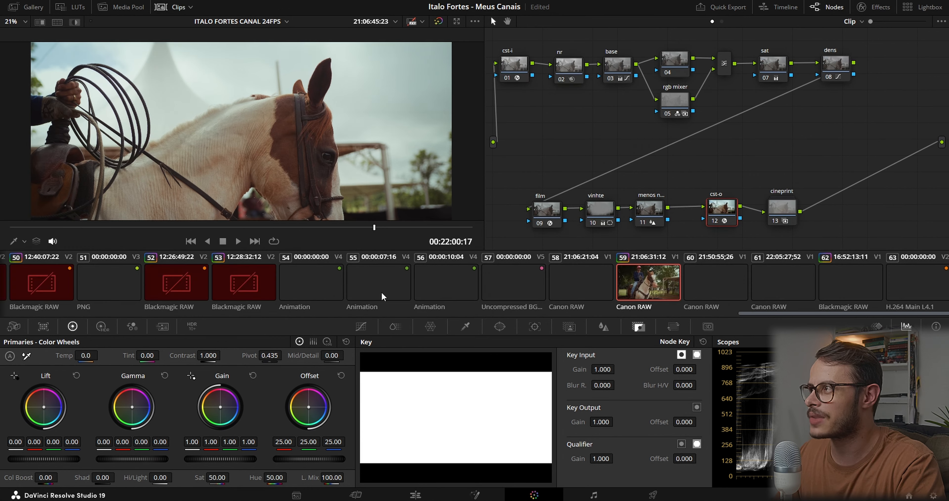
left_click(592, 287)
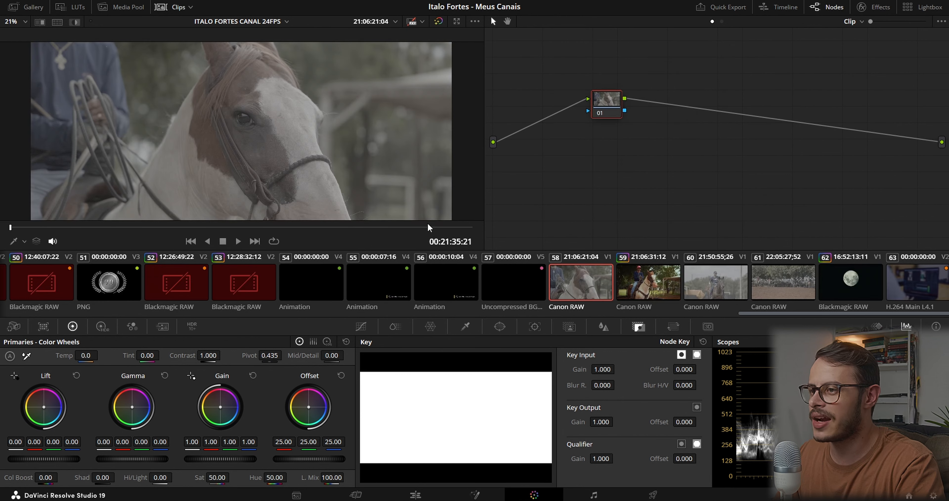
middle_click(654, 287)
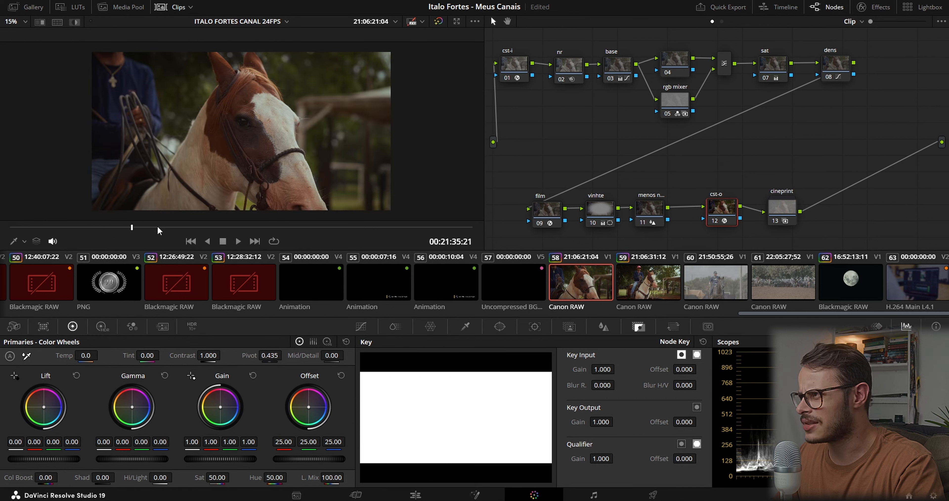
left_click(175, 8)
scroll(208, 230, "up", 2)
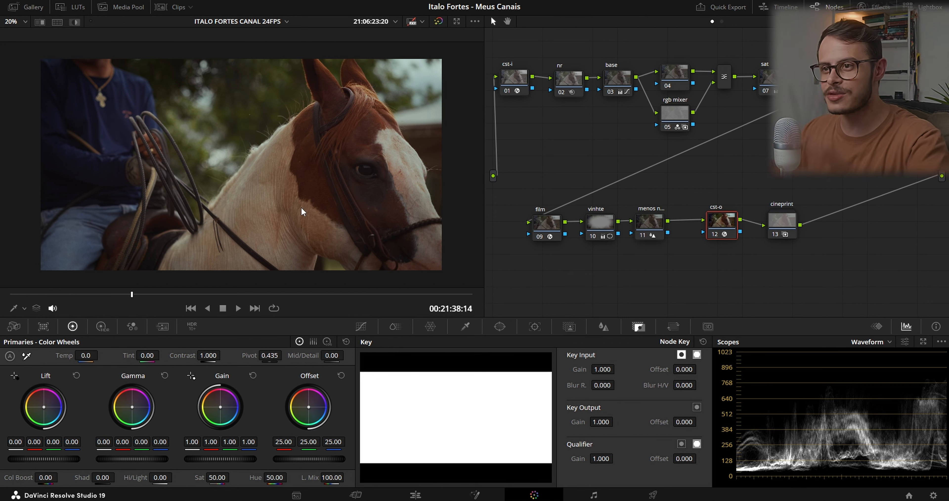
Move the playhead to Marker 1 and slightly raise the highlight endpoint of the base node's custom curve.
left_click(619, 79)
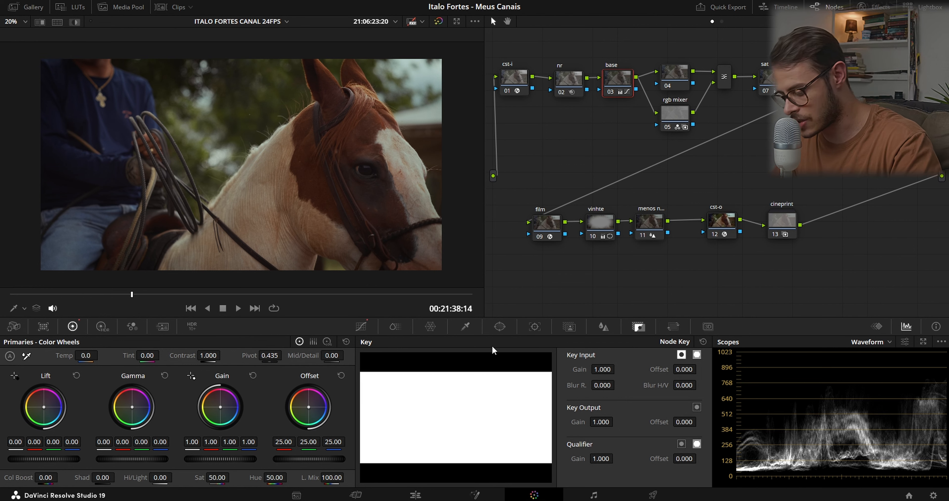
key("shift+Up")
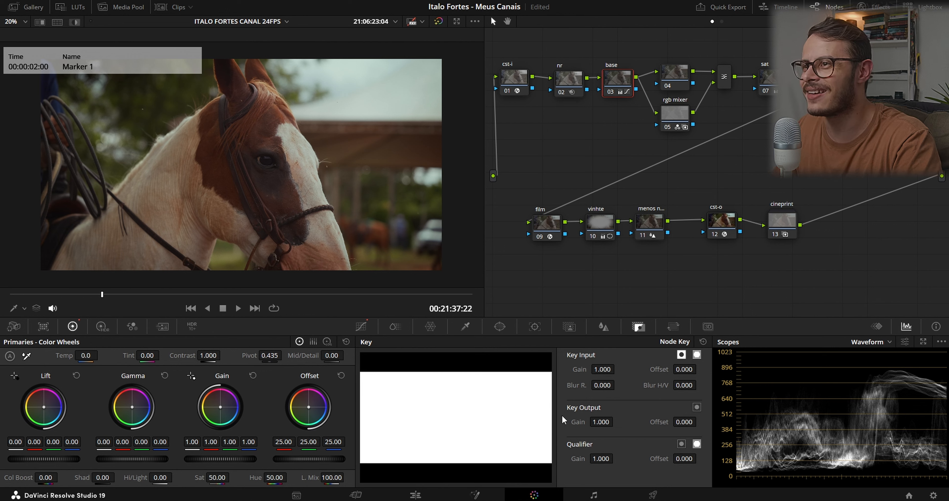
left_click(361, 327)
left_click_drag(578, 364, 578, 388)
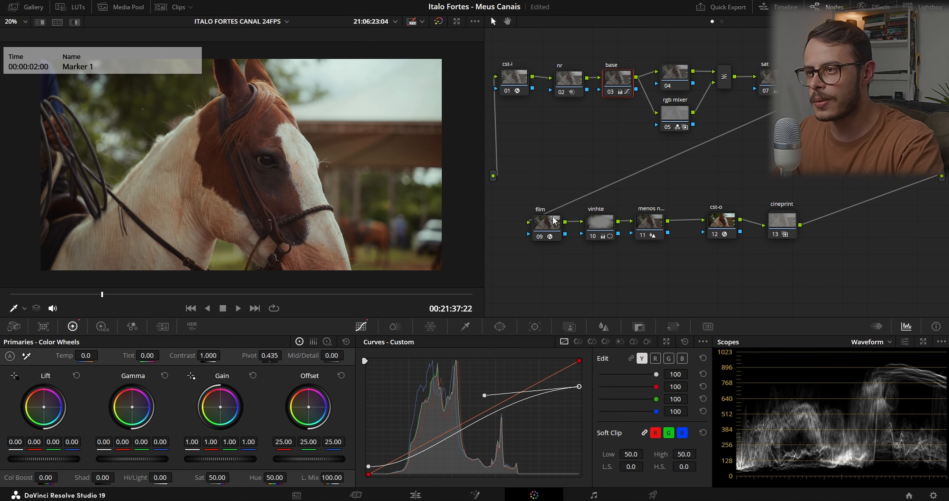
left_click(559, 229)
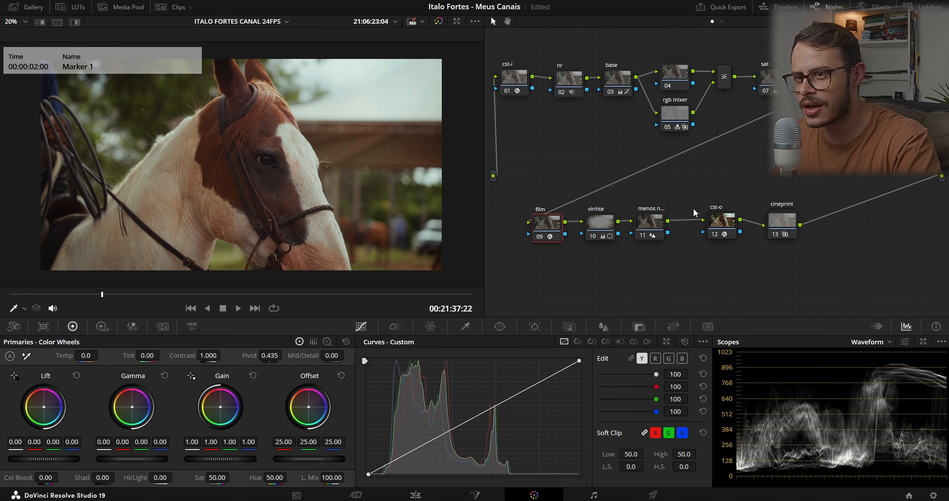
left_click(786, 225)
left_click(834, 79)
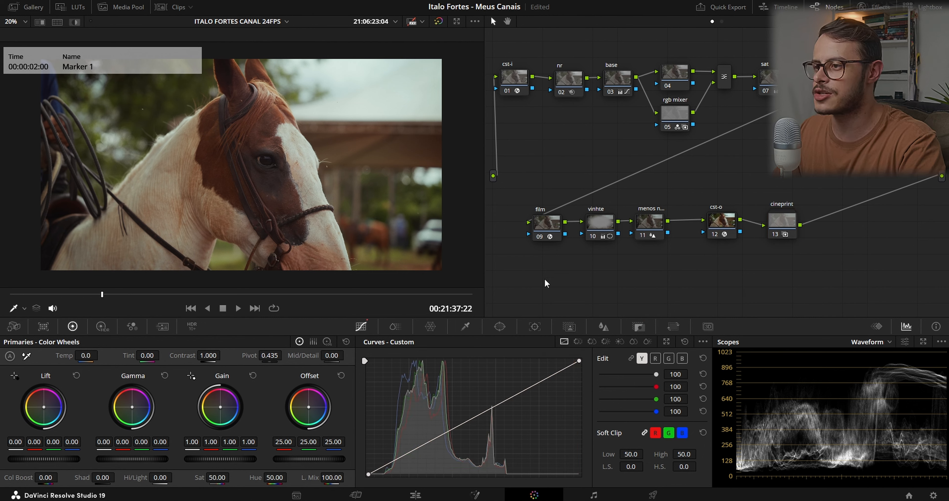
Save the project and review clip 59's graded frames at Marker 1 and Marker 2.
key("ctrl+s")
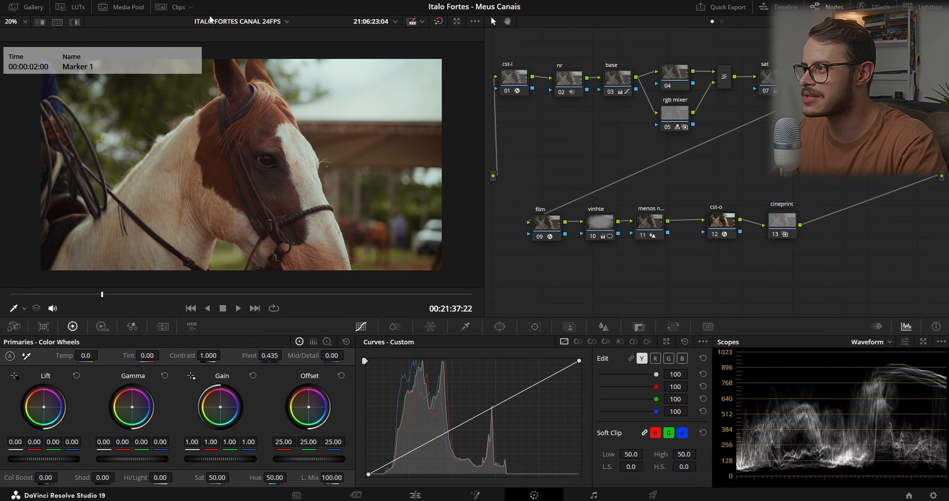
key("Down")
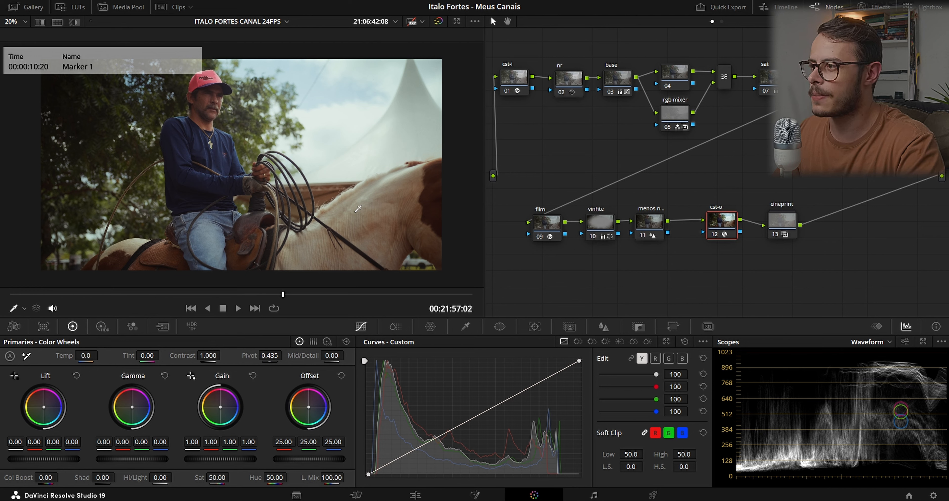
key("shift+Down")
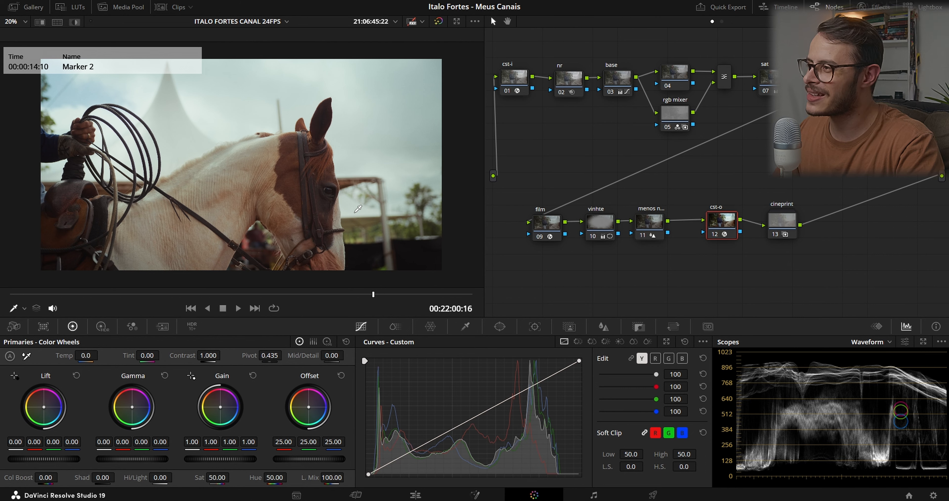
Copy clip 59's grade onto clip 60 at Marker 1 and fine-tune the highlight endpoint of the base node's custom curve.
key("shift+Down")
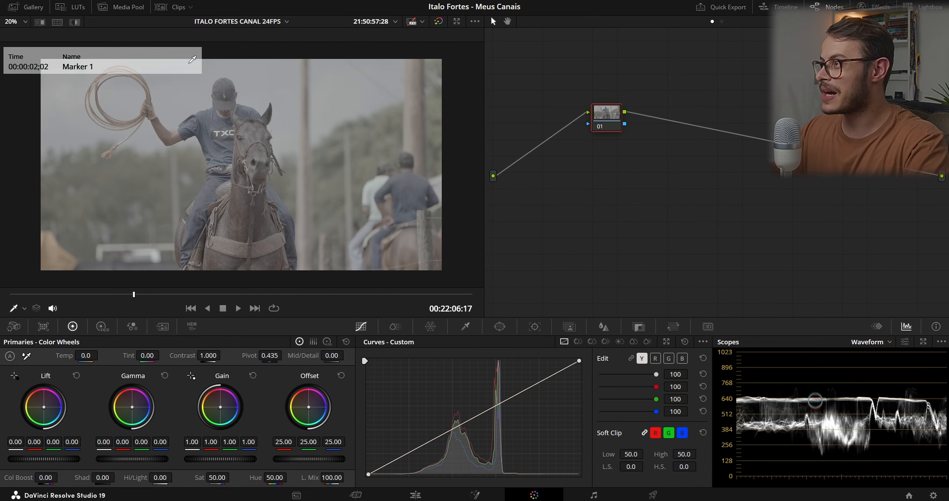
left_click(177, 6)
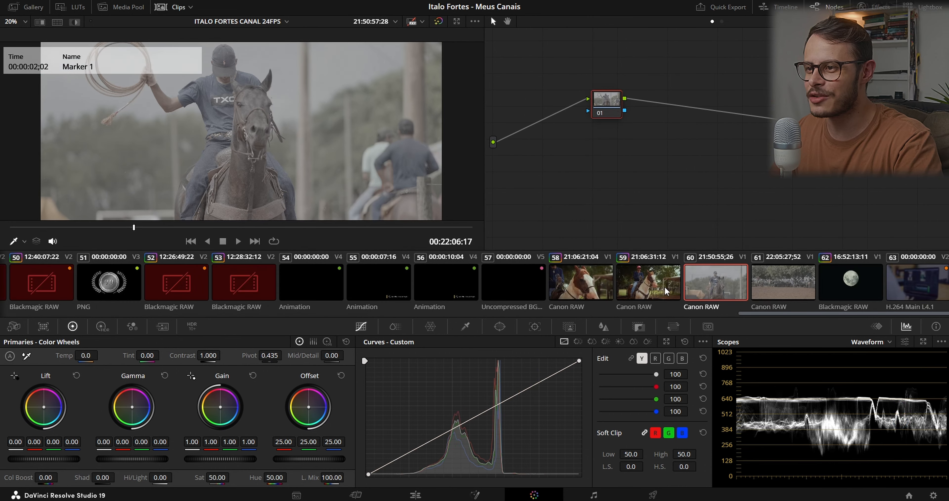
left_click(175, 8)
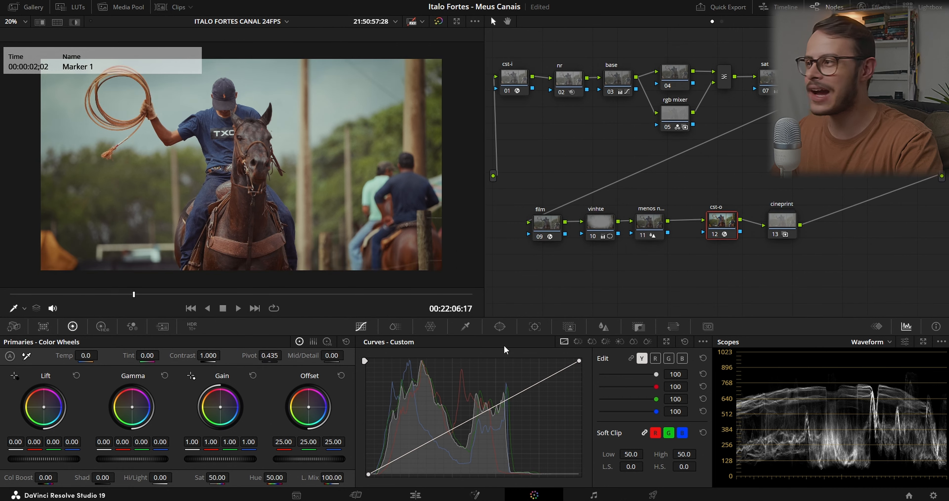
left_click(608, 85)
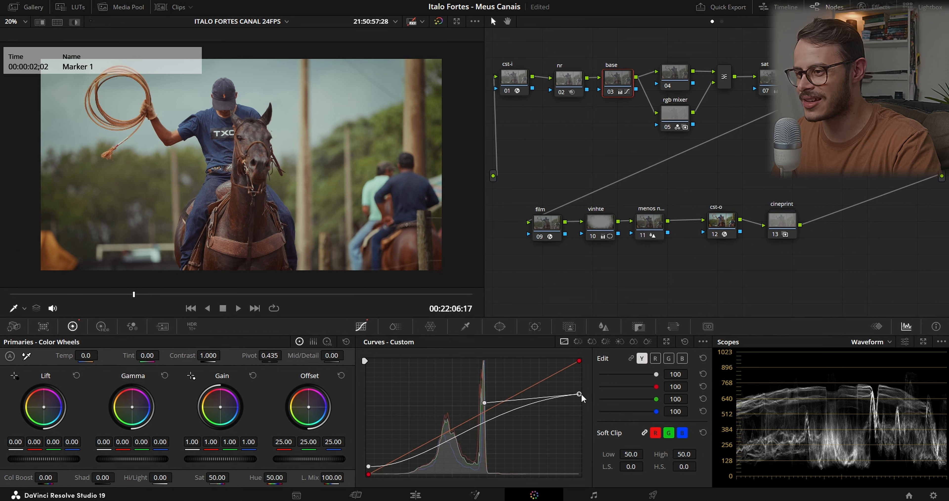
left_click_drag(580, 393, 577, 393)
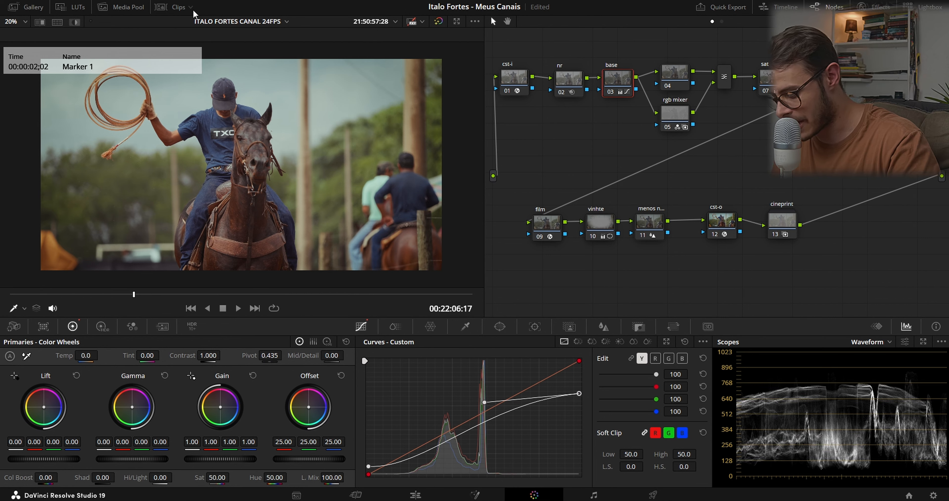
Go to Marker 2 of clip 61, copy the grade from clip 60 onto it, and hide the clip thumbnails.
key("Down")
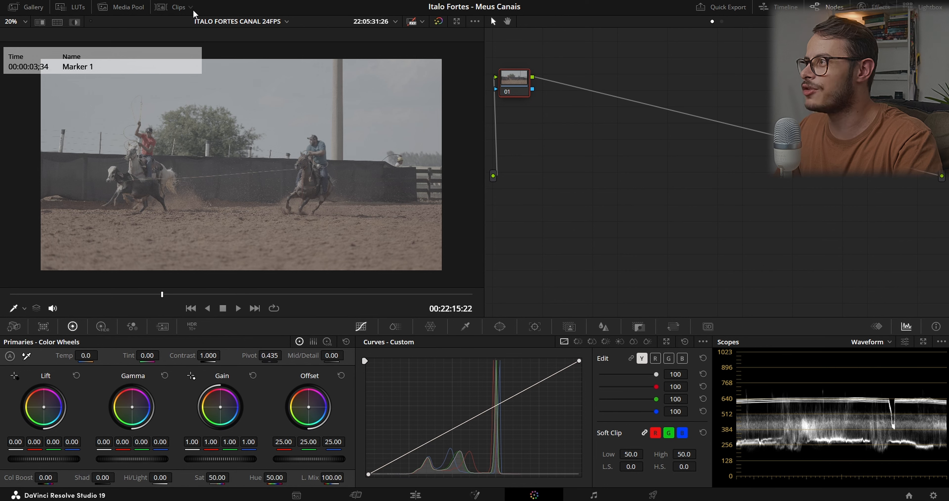
key("Down")
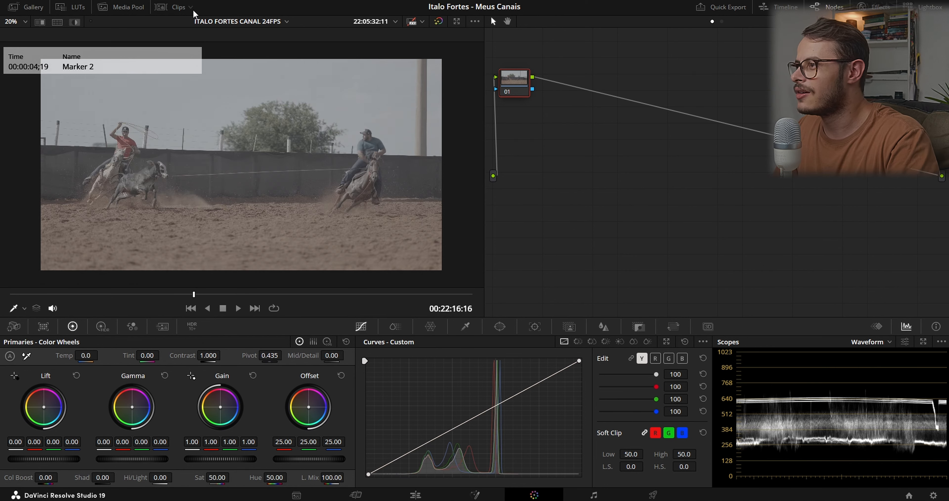
left_click(179, 8)
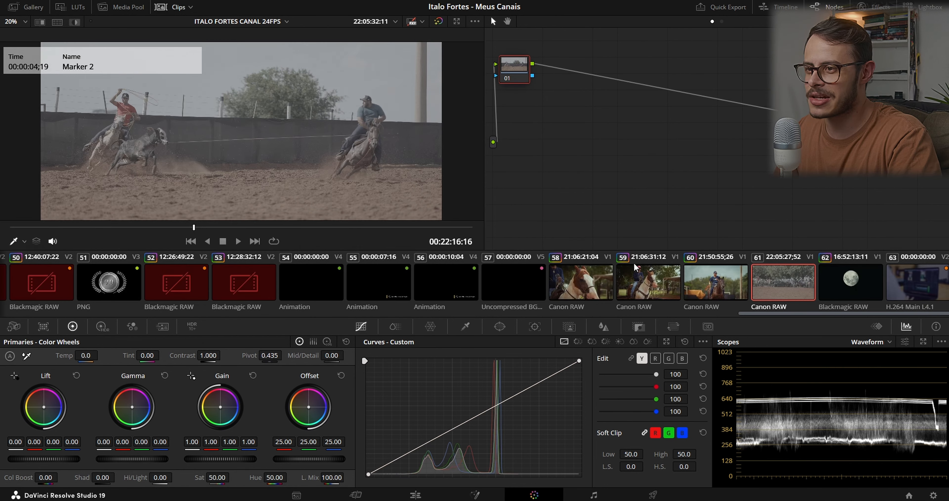
middle_click(702, 284)
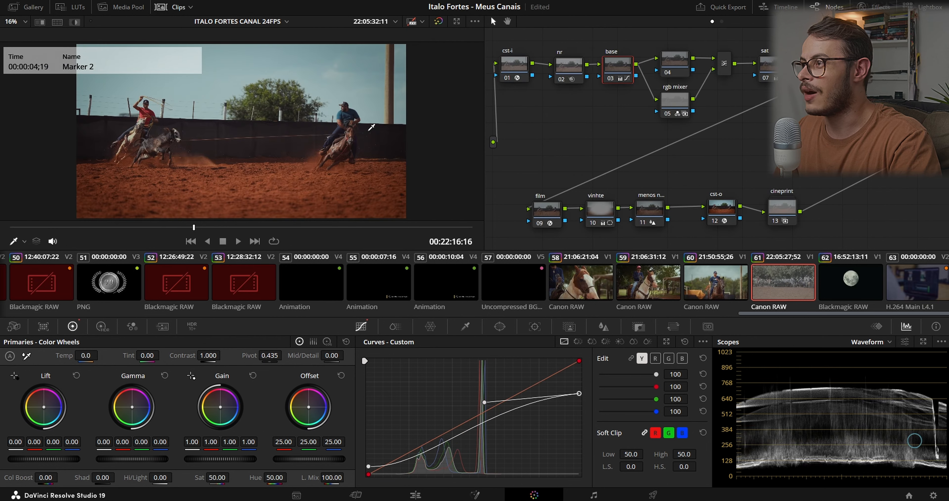
left_click(176, 8)
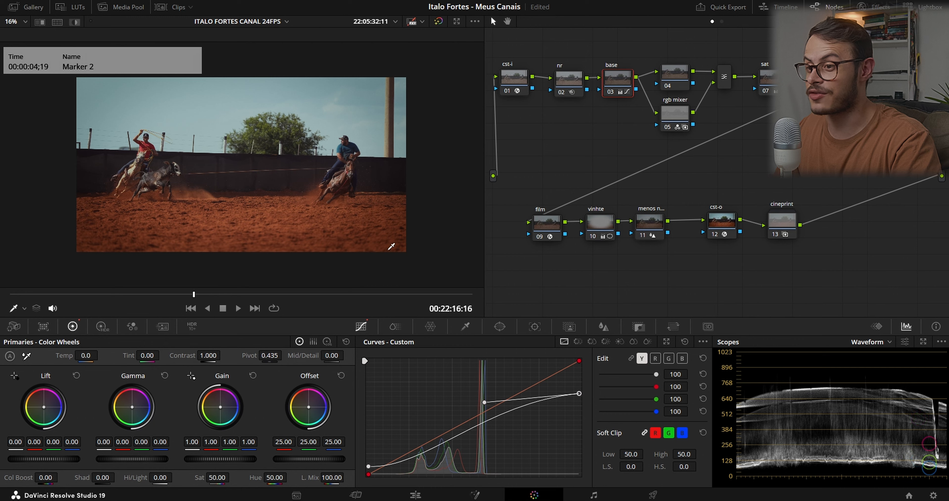
scroll(328, 184, "up", 2)
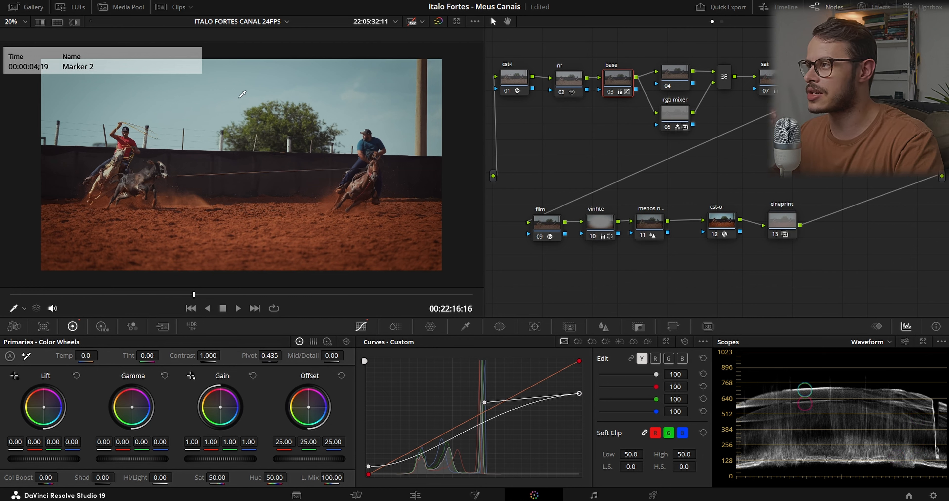
Raise the highlight endpoint of clip 61's base node custom curve, adjust its handle slightly, and check the image full screen.
left_click_drag(579, 393, 578, 382)
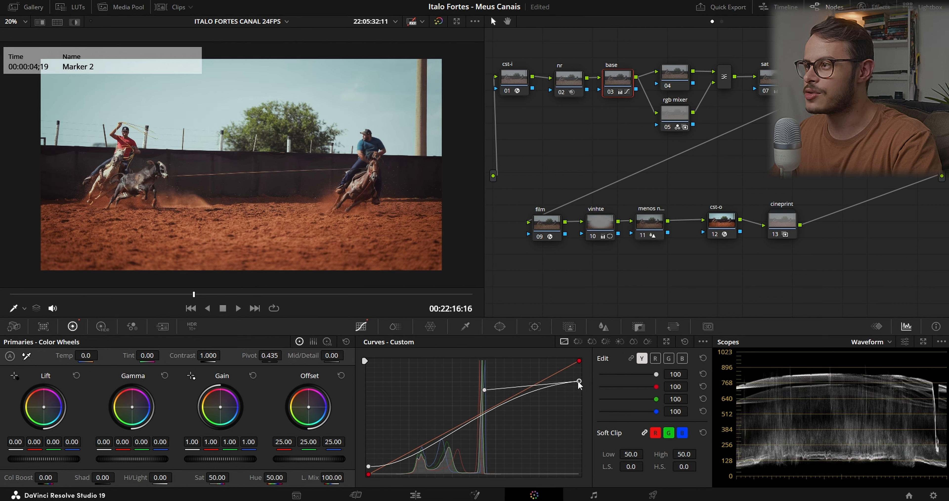
left_click(369, 466)
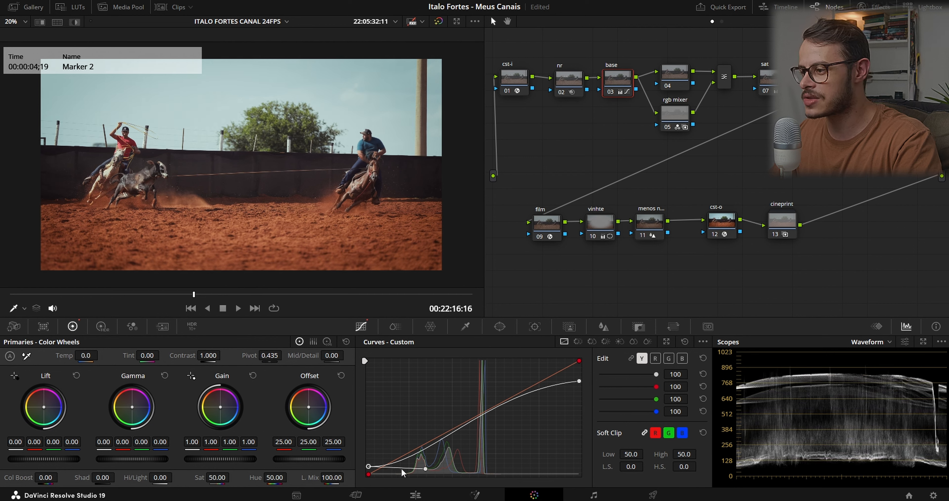
left_click(579, 381)
mouse_move(484, 389)
left_mouse_down()
mouse_move(493, 382)
mouse_move(481, 389)
left_mouse_up()
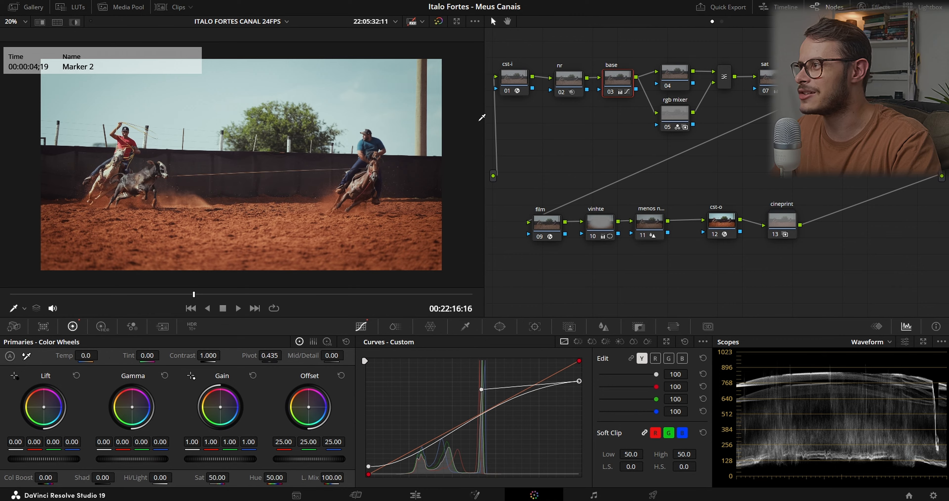
key("ctrl+f")
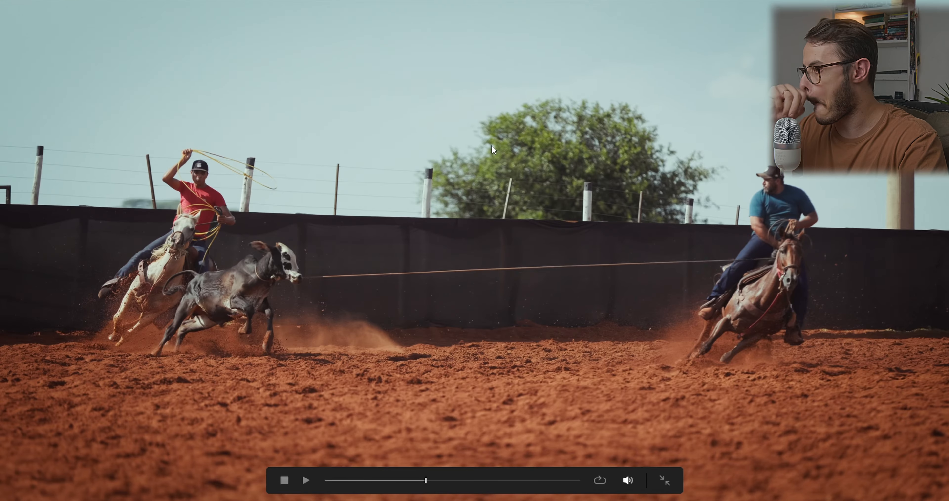
key("Escape")
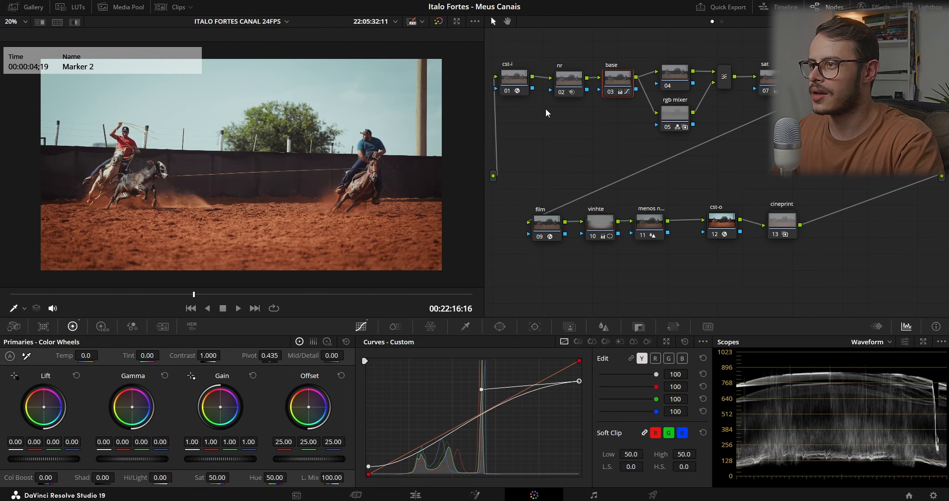
Bypass every node except cst-i and cst-o, and finally those two as well, to compare the conversion with the log image.
left_click_drag(551, 56, 792, 143)
left_click_drag(555, 258, 660, 230)
left_click(780, 215, "ctrl")
key("ctrl+d")
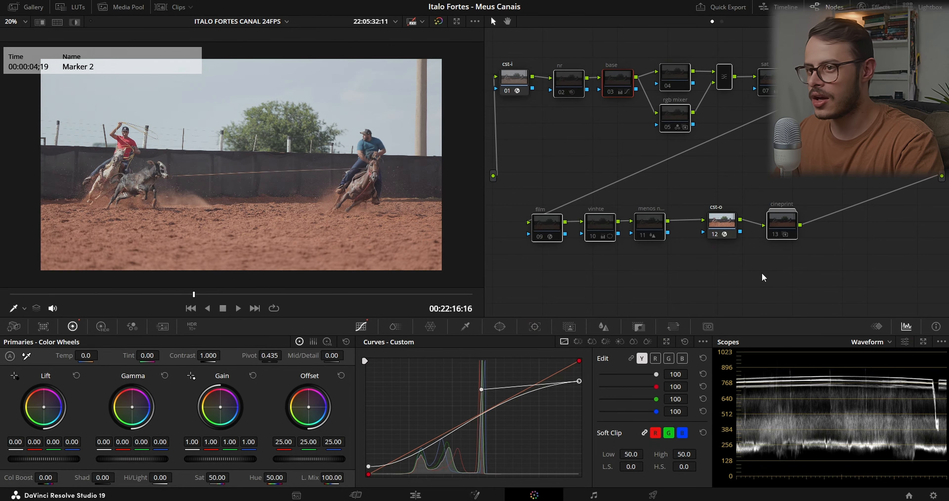
left_click(514, 74)
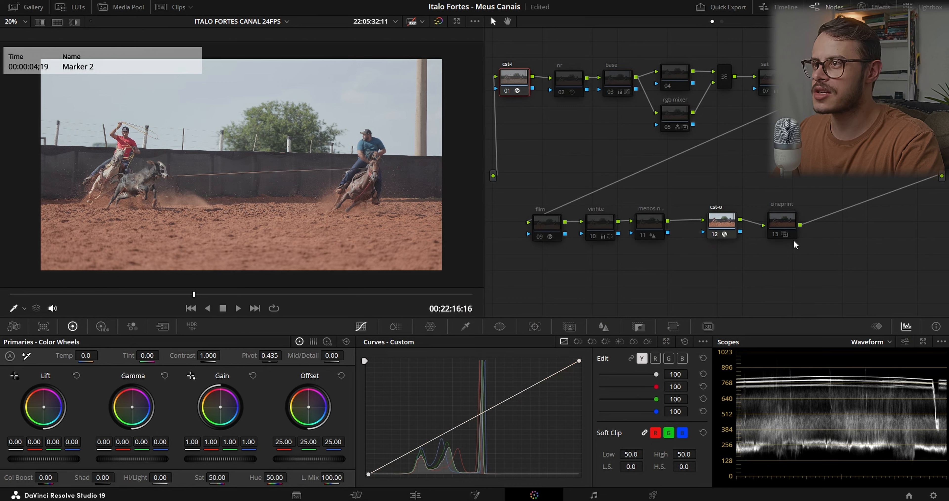
key("ctrl+d")
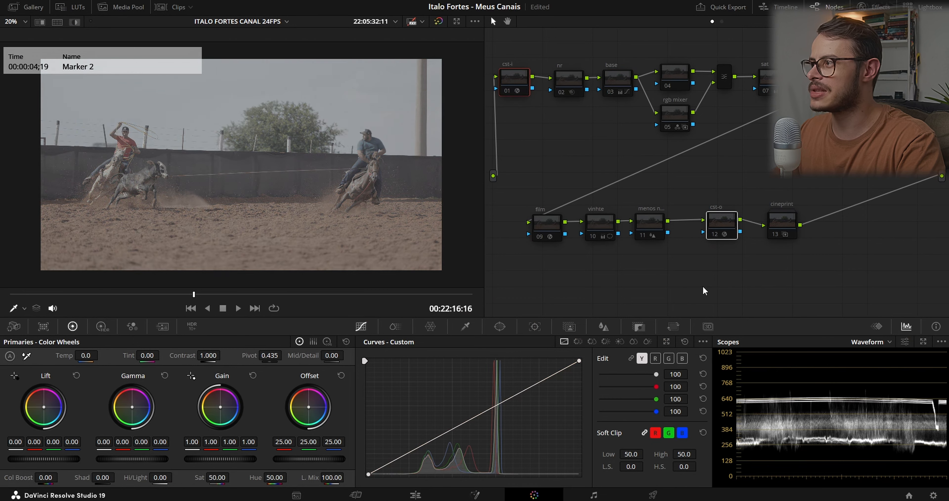
Re-enable all nodes of clip 61 to view the complete grade.
left_click_drag(545, 81, 855, 254)
key("ctrl+d")
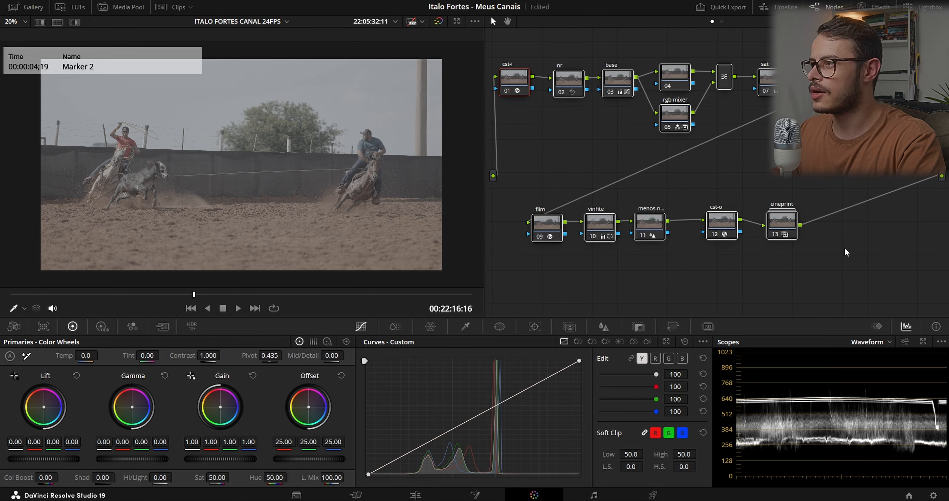
left_click(769, 263)
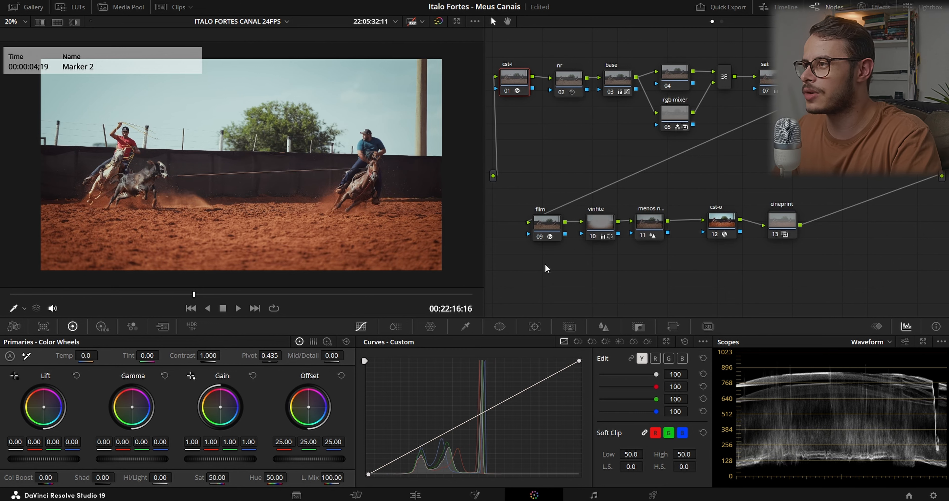
Compare clip 61's graded frames at Marker 1 and Marker 2, and nudge node 11 slightly closer to cst-o.
key("shift+Up")
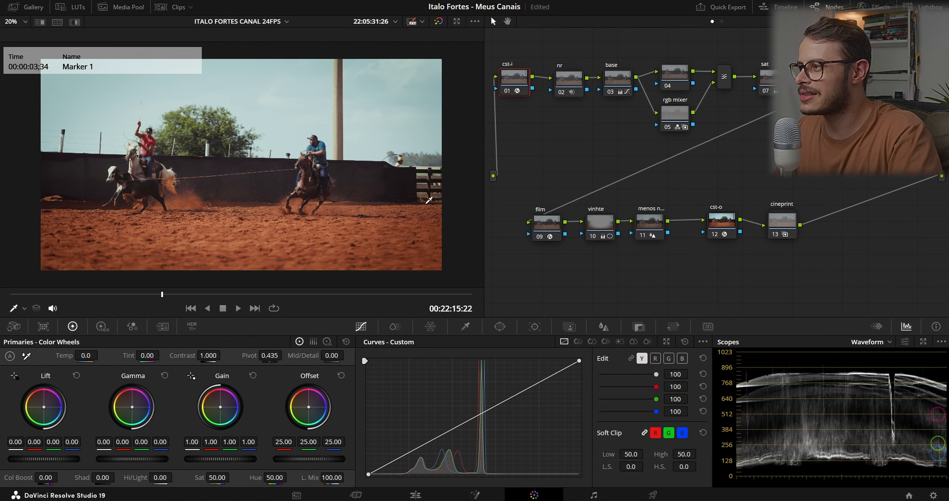
key("shift+Down")
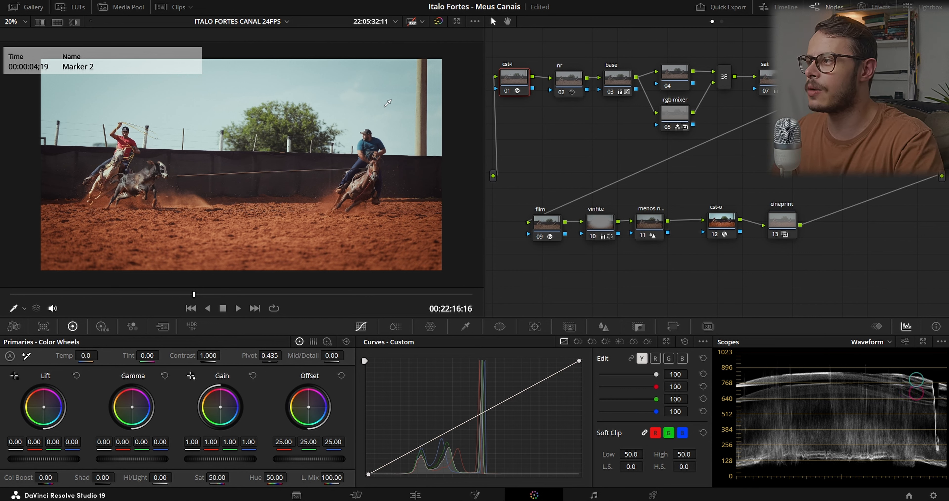
scroll(388, 103, "up", 1)
left_click_drag(636, 231, 647, 231)
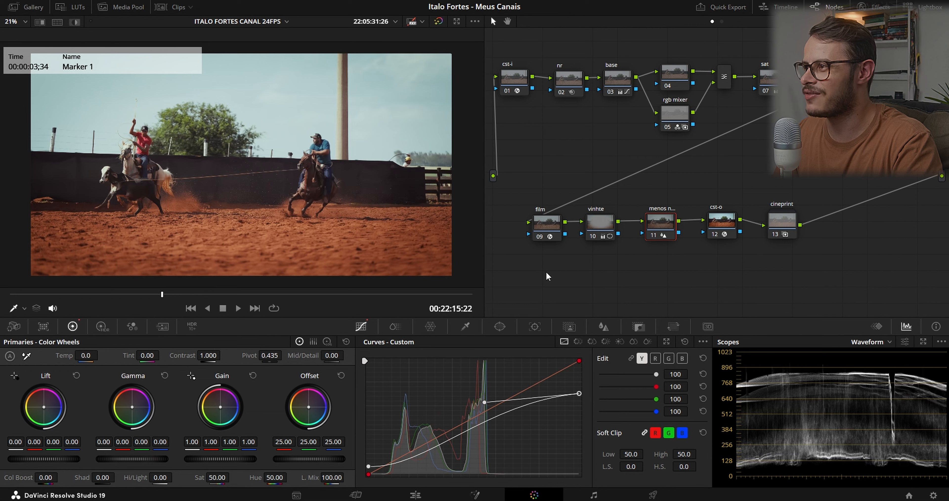
Return to clip 60 and review its graded frame full screen, including at Marker 1.
key("shift+Up")
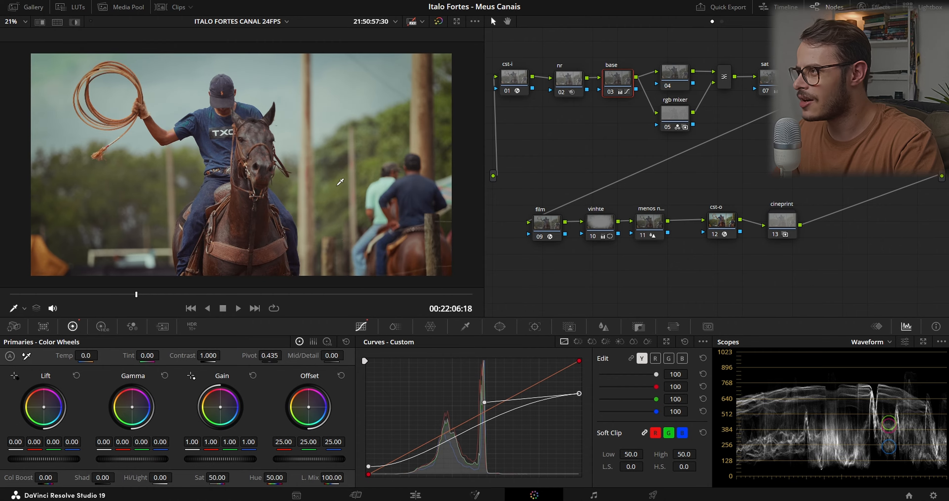
key("p")
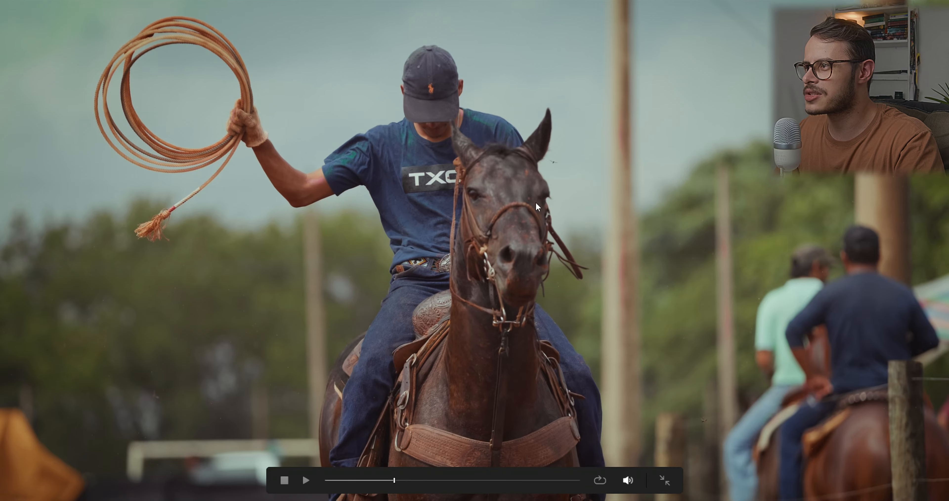
key("p")
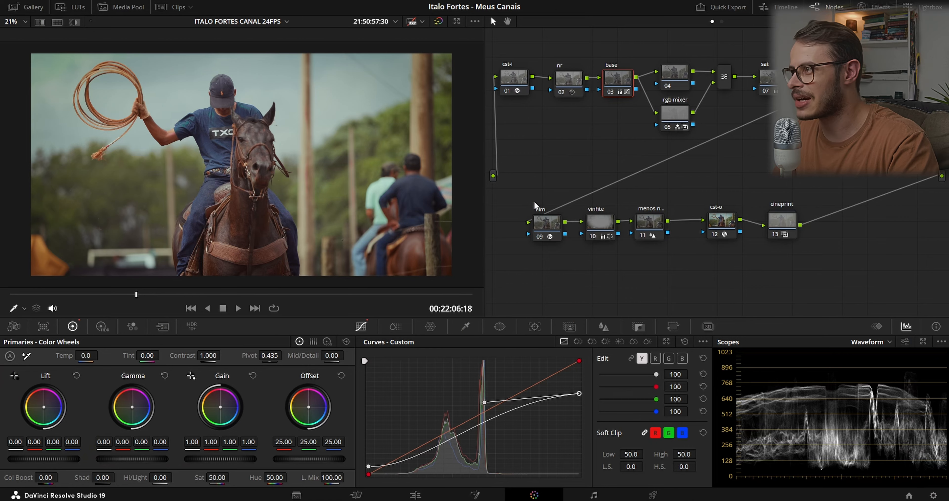
key("Left")
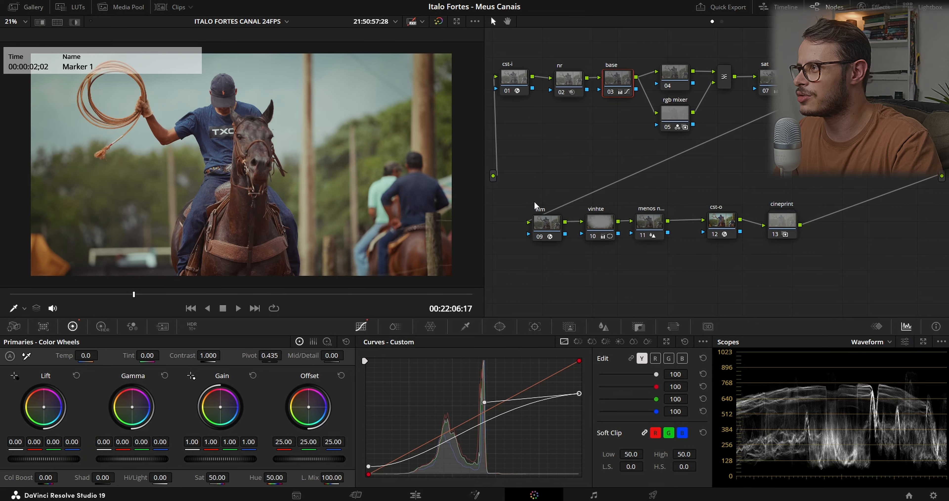
key("p")
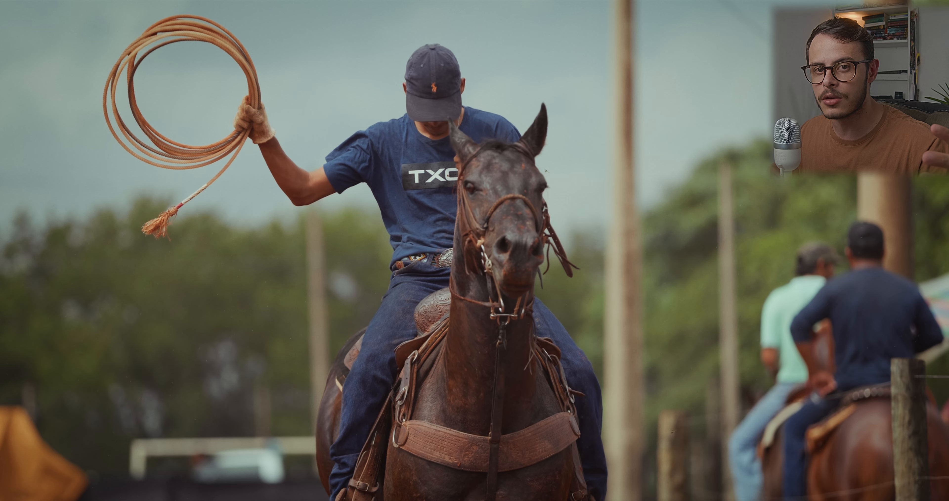
key("Escape")
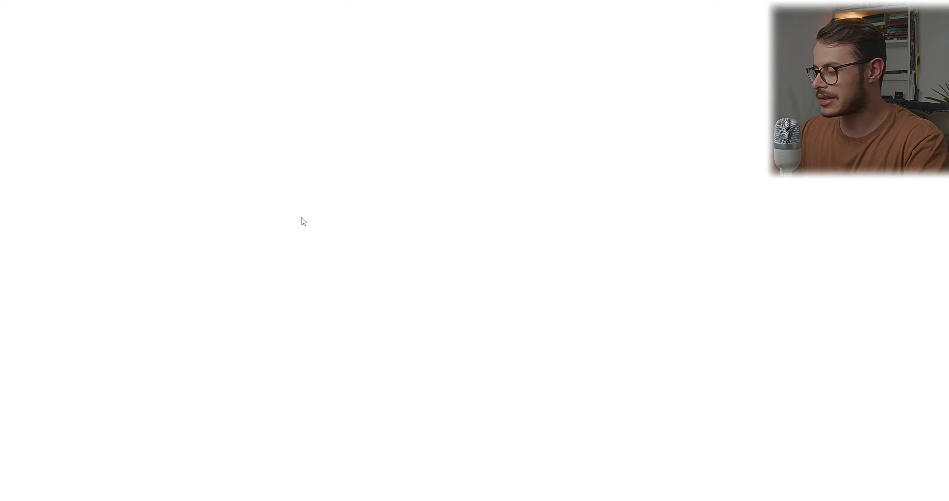